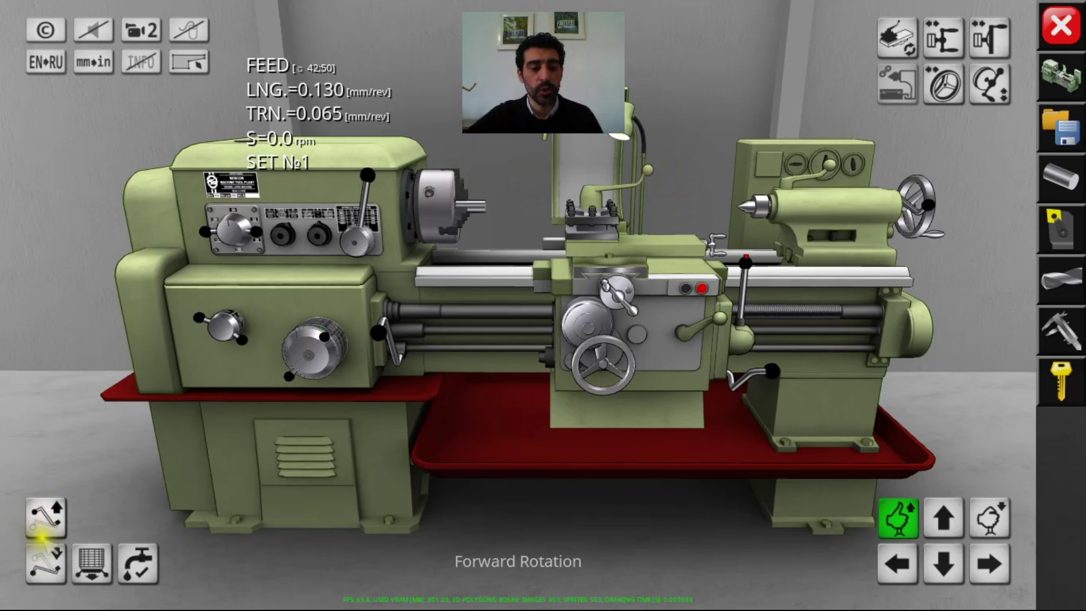
Test the lathe spindle in forward and reverse rotation, bringing it to a stop after each direction.
click(51, 517)
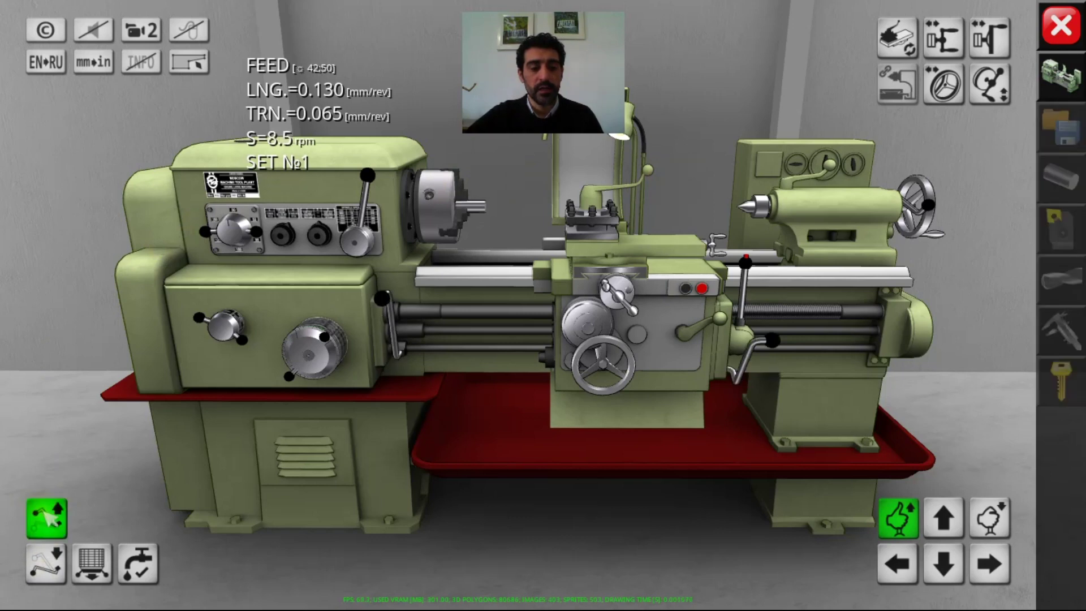
click(50, 563)
click(50, 563)
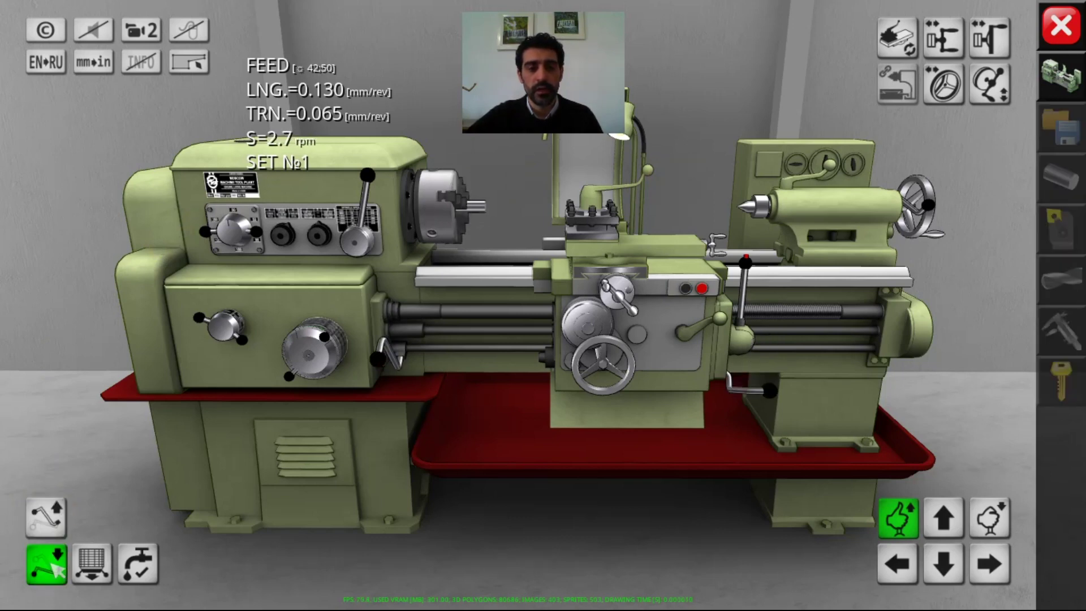
click(49, 563)
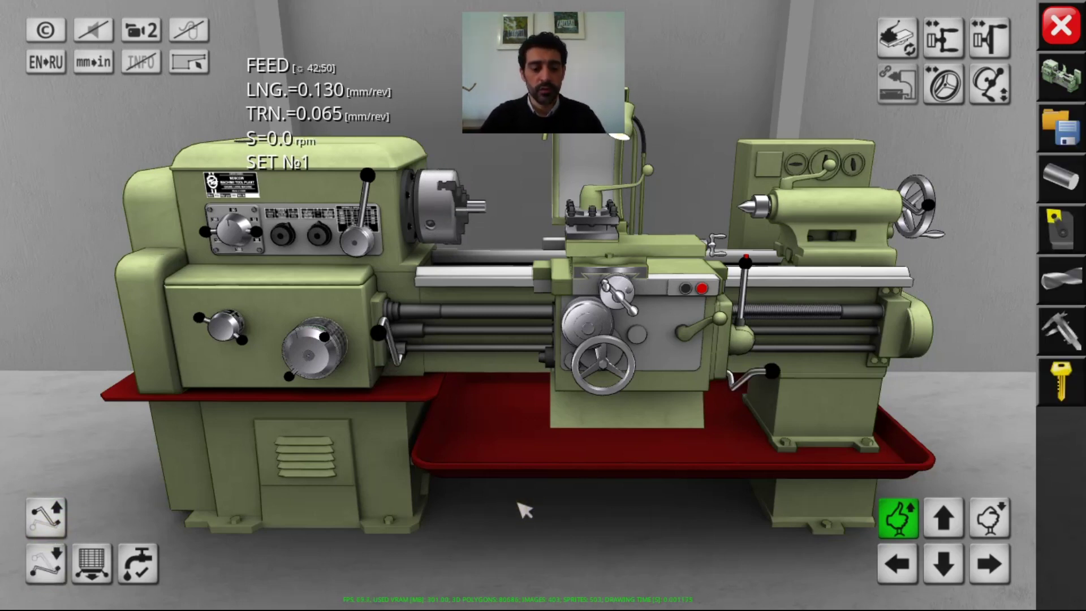
Repeat the spindle start and stop cycle in forward rotation, leaving the spindle stopped.
key(w)
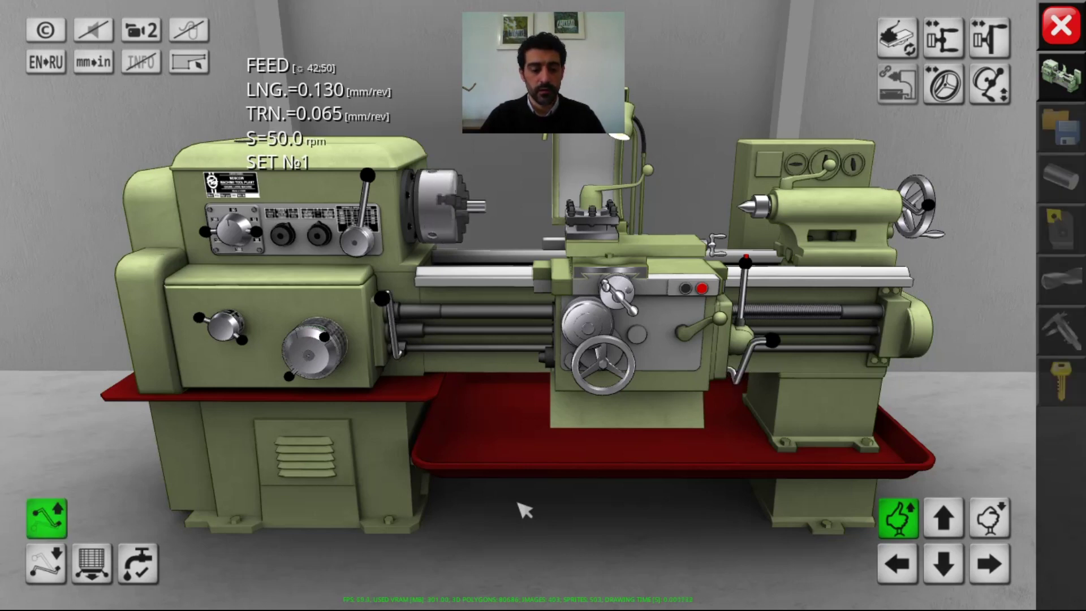
key(w)
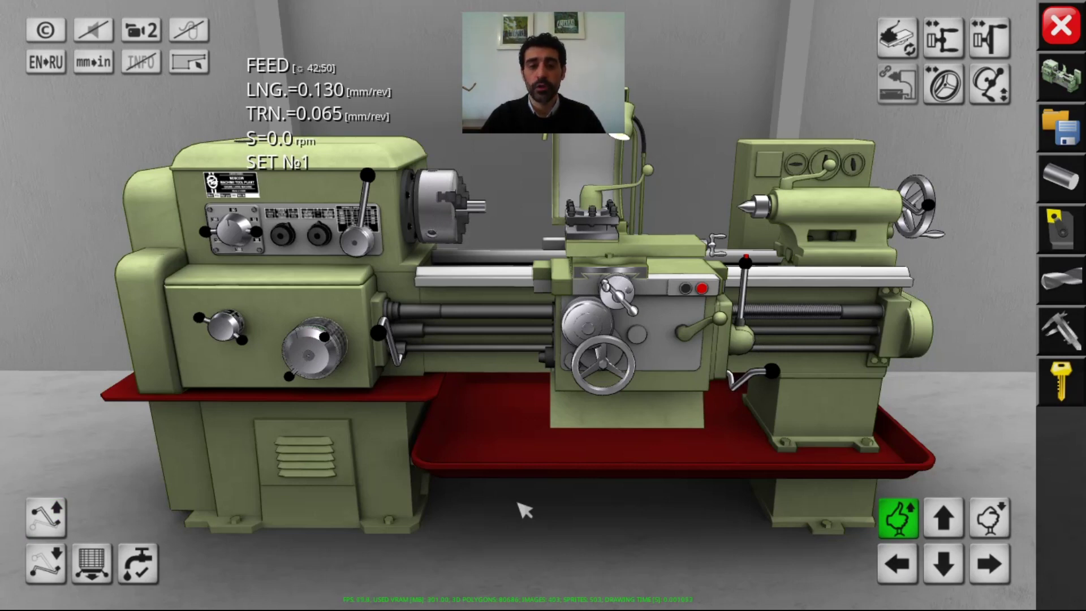
key(f)
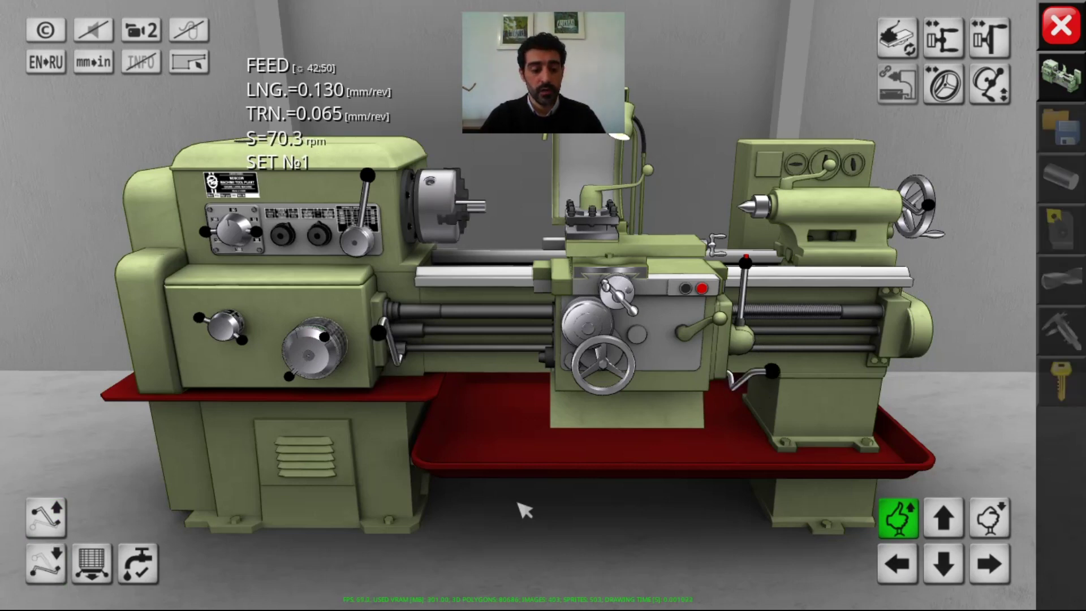
key(f)
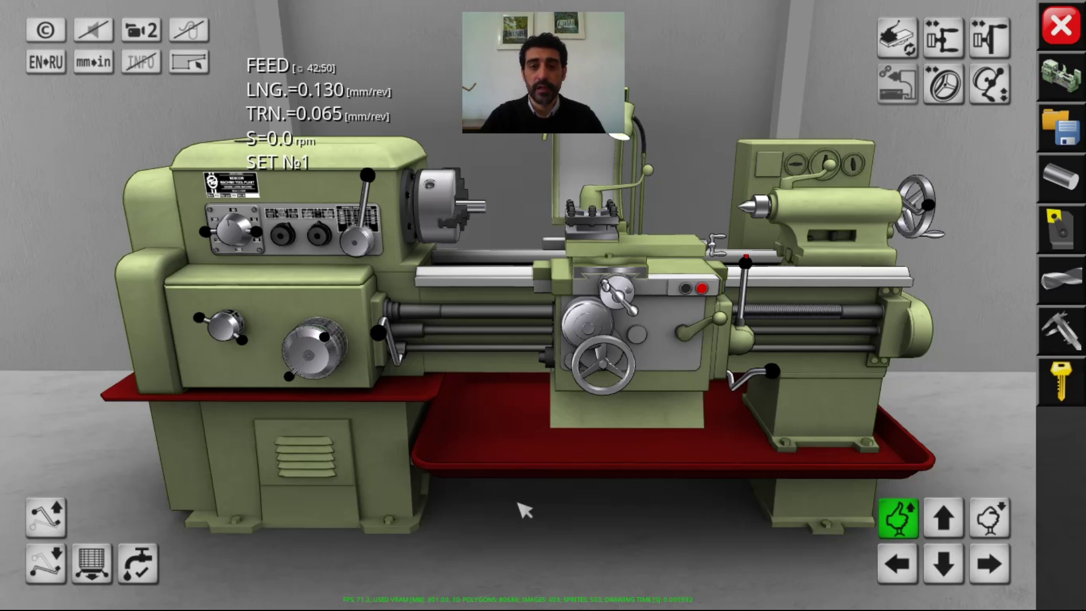
key(f)
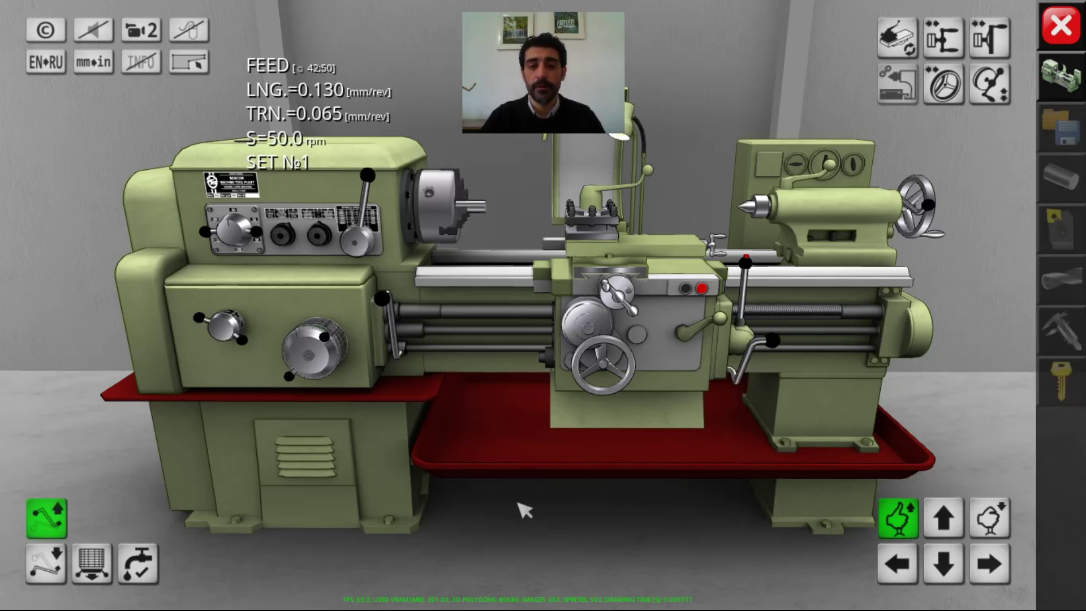
key(f)
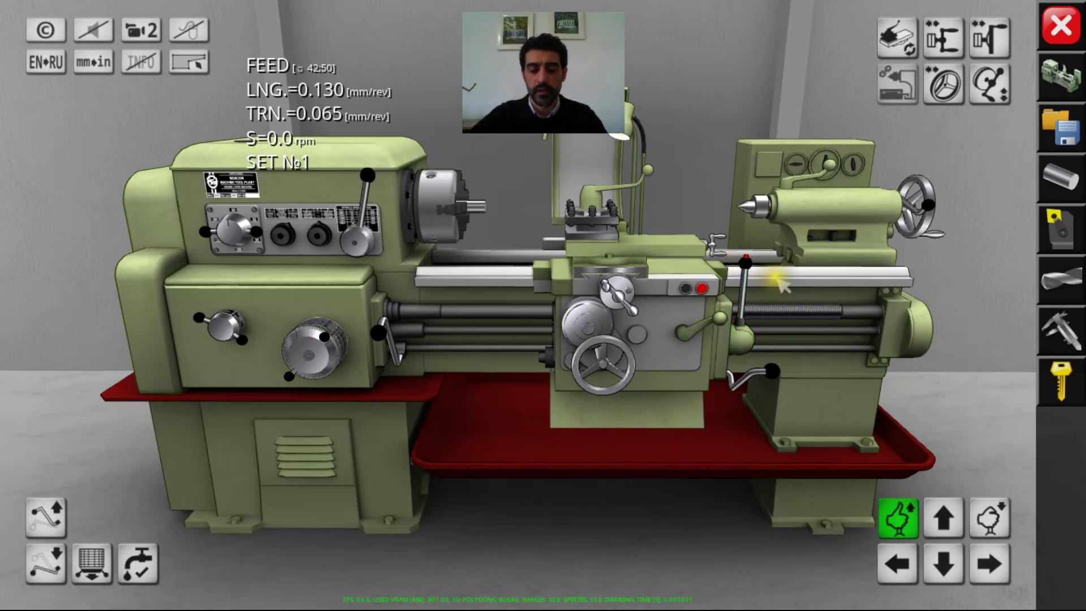
key(e)
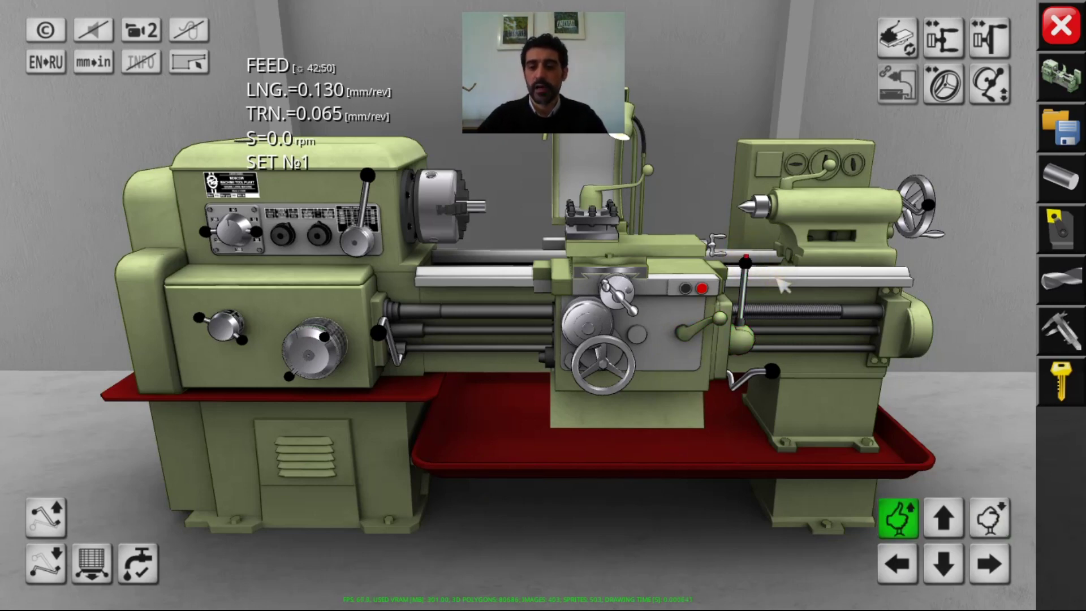
key(e)
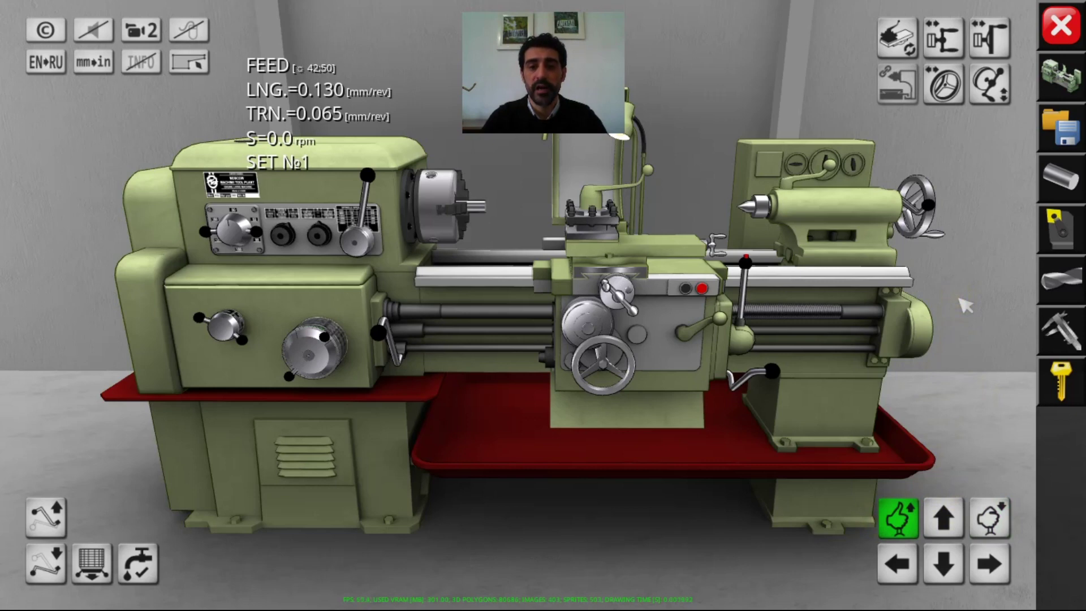
Engage rapid traverse and move the carriage toward the chuck, back toward the tailstock, and toward the chuck again.
key(space)
key(Left)
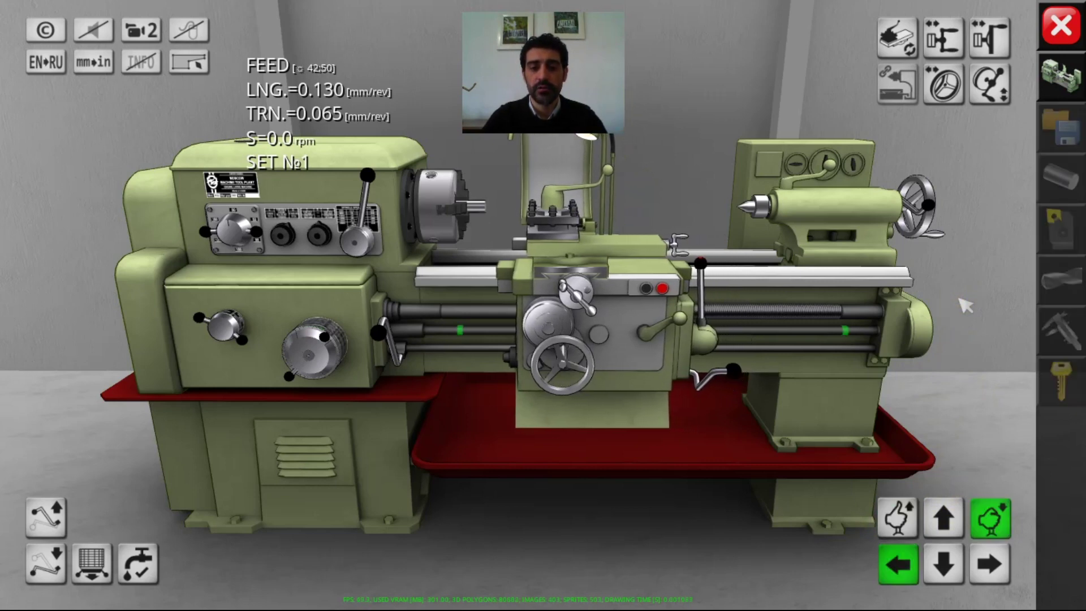
key(Left)
key(Right)
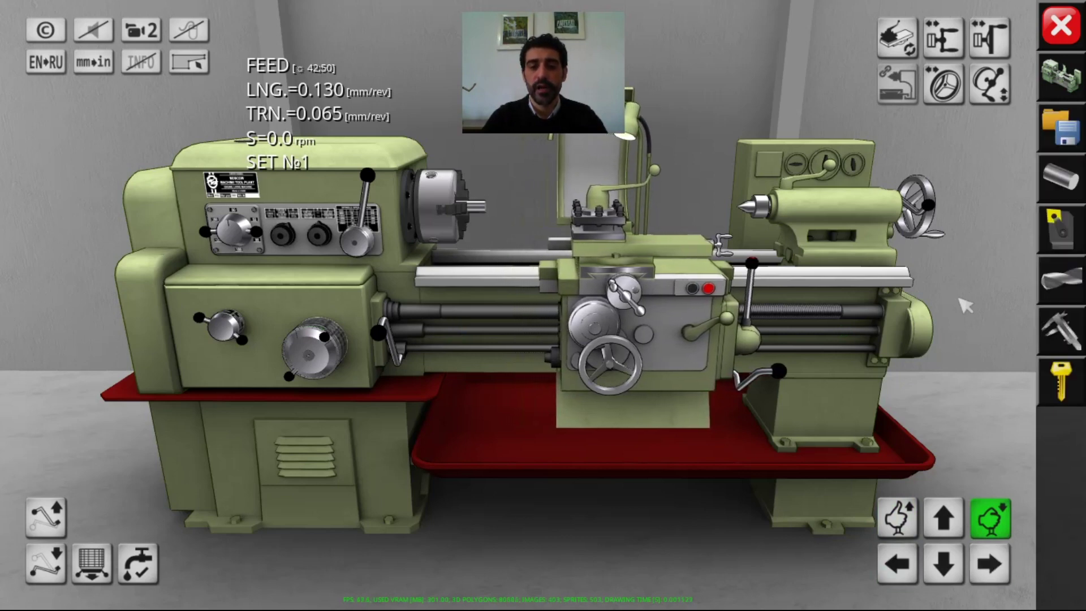
key(Left)
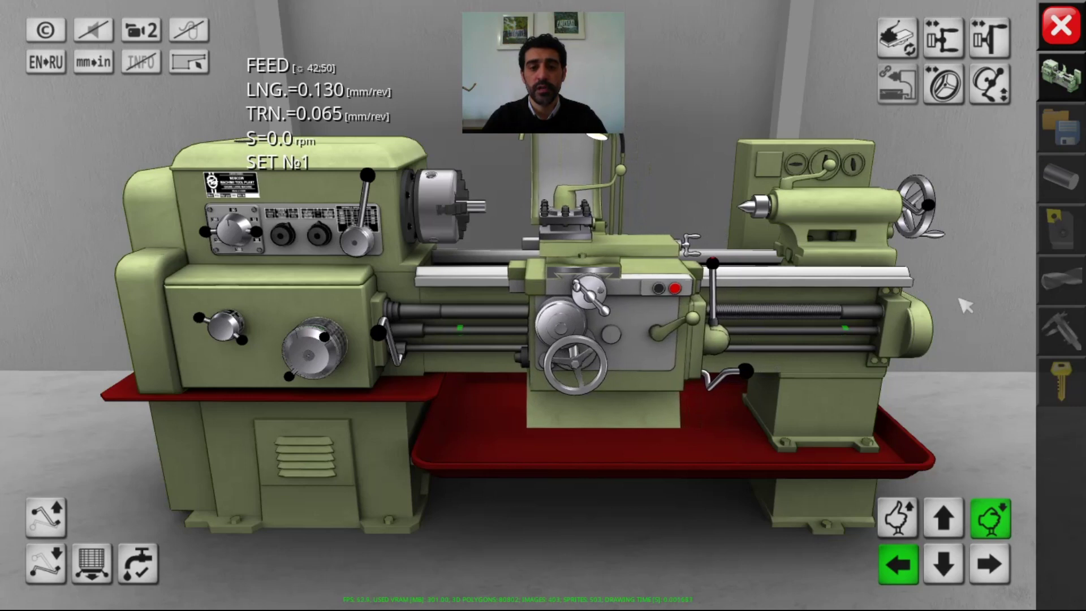
Move the cross slide in and out with rapid traverse and disengage rapid traverse.
key(Up)
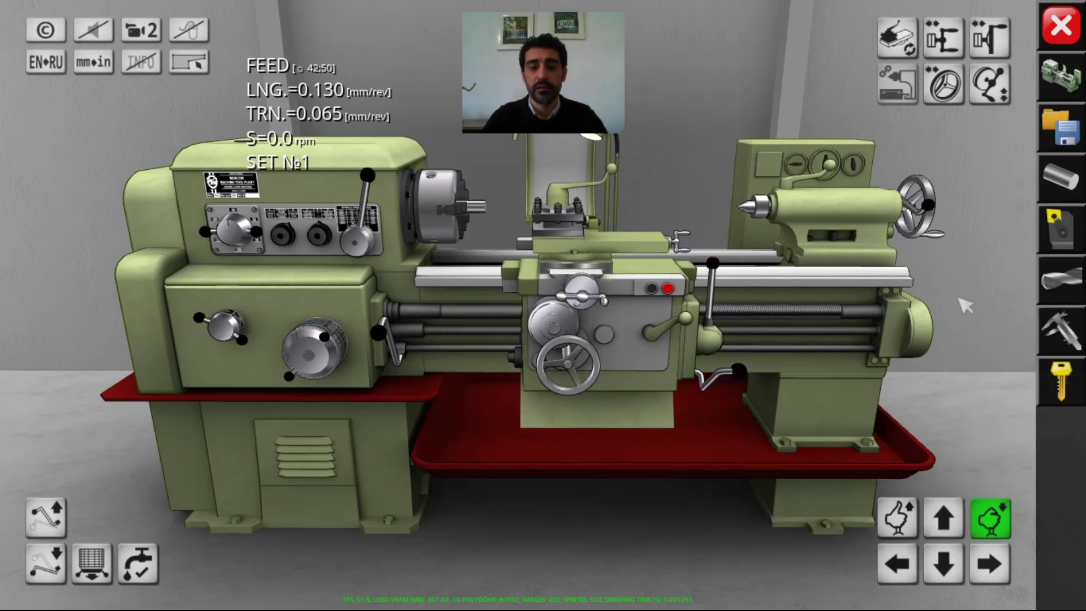
key(Down)
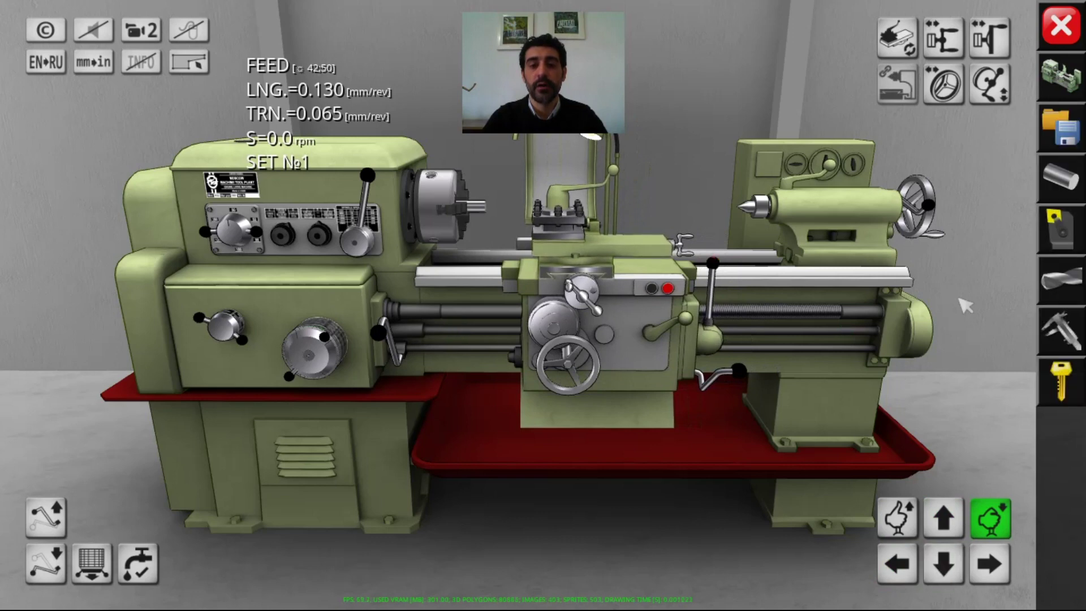
key(Up)
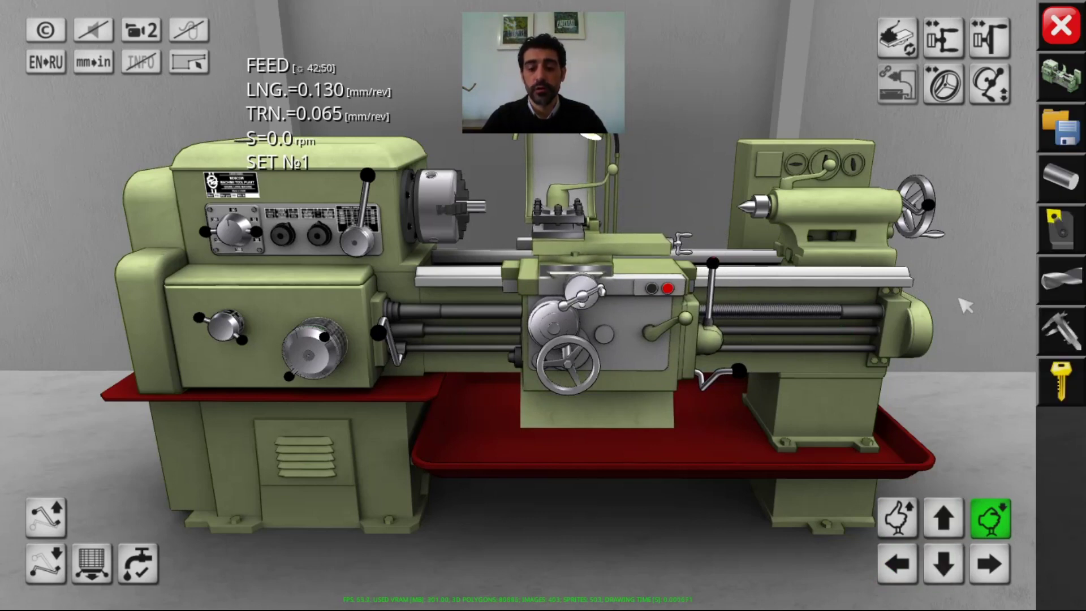
key(space)
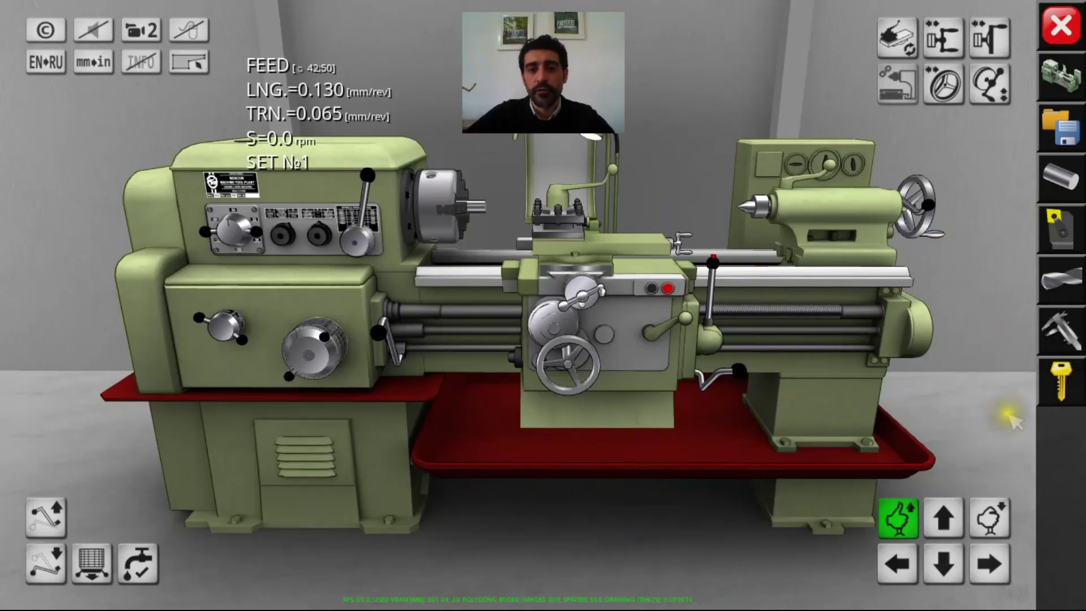
Set the workpiece diameter to 25 mm and its offset to 85 mm.
click(1058, 180)
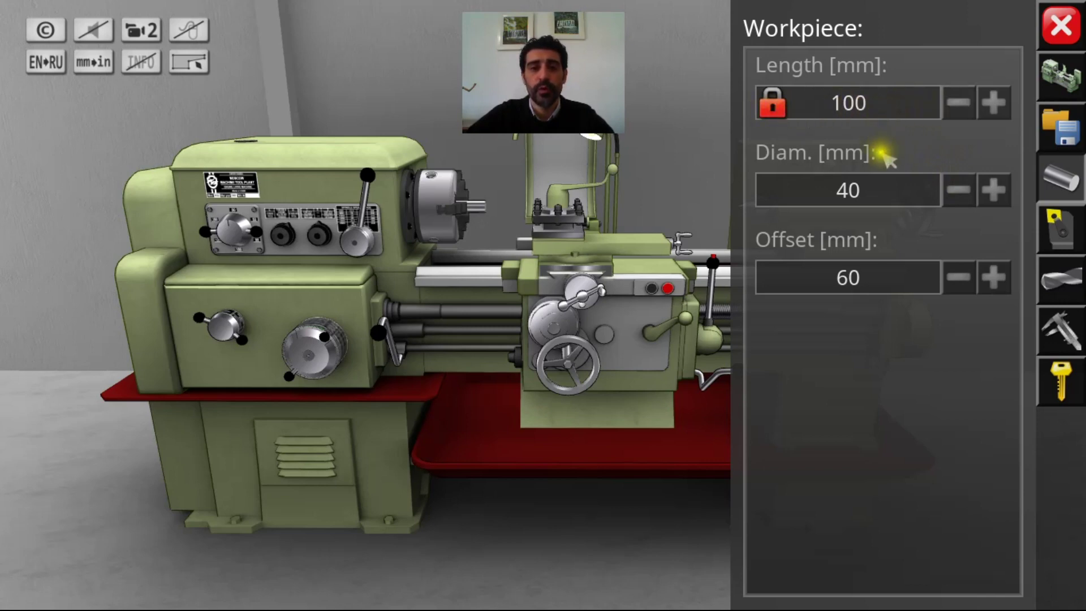
click(971, 193)
click(971, 193)
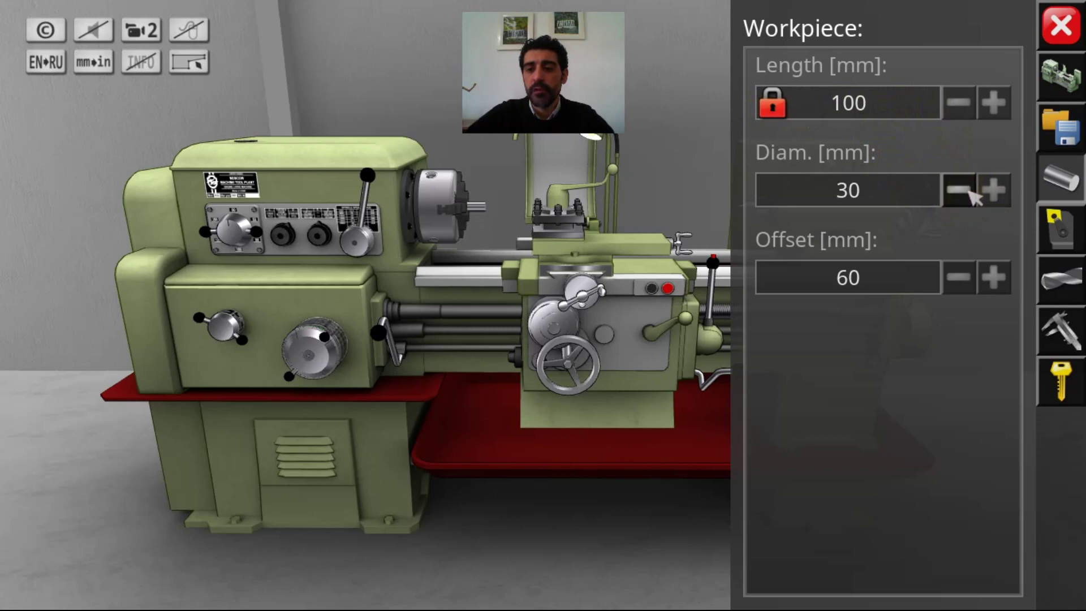
click(971, 193)
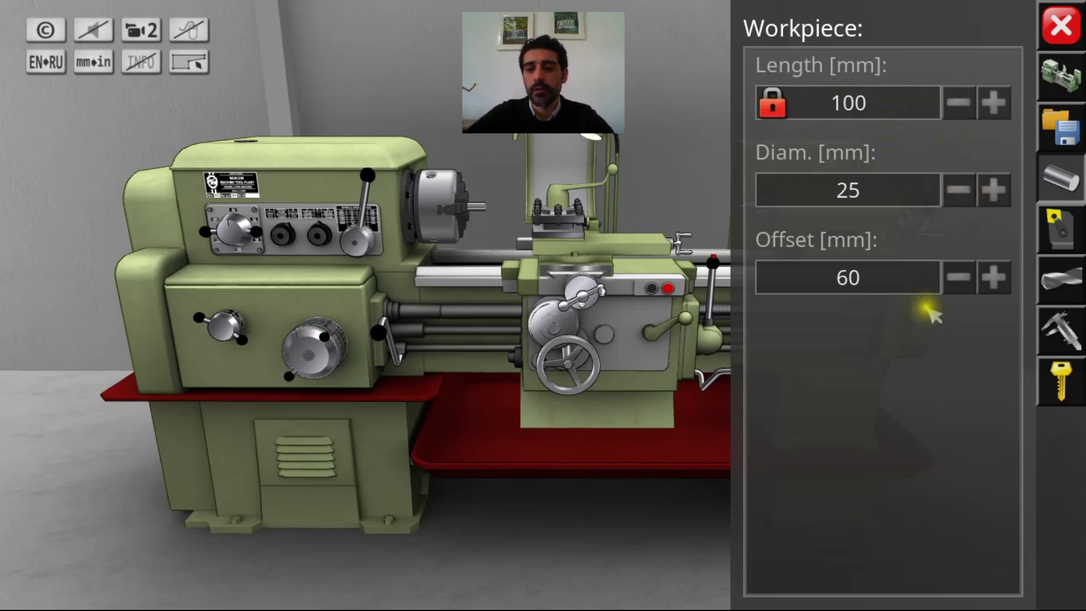
click(994, 277)
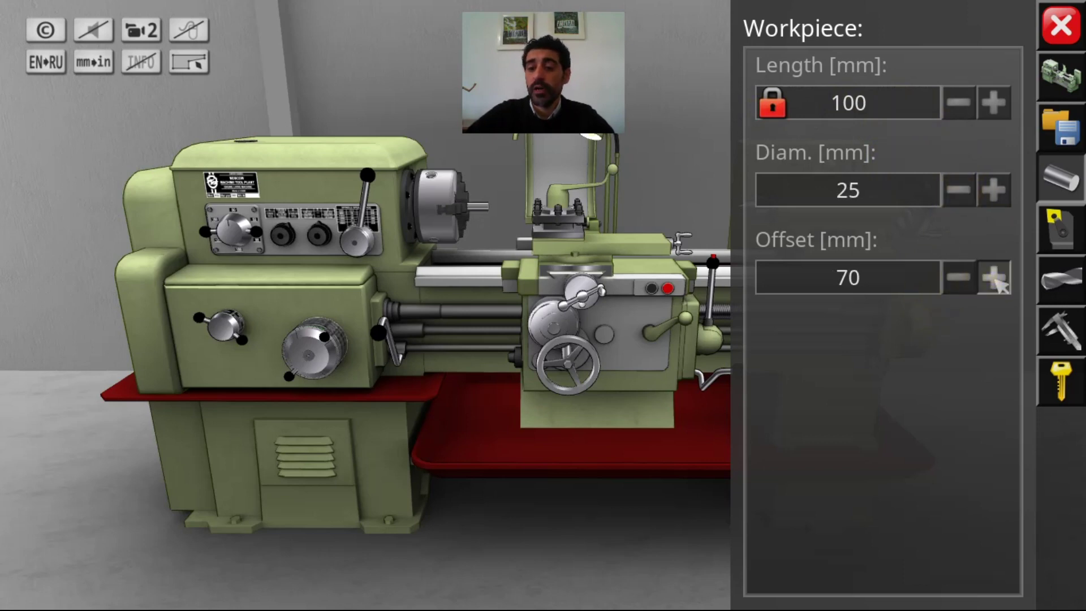
click(994, 278)
click(994, 278)
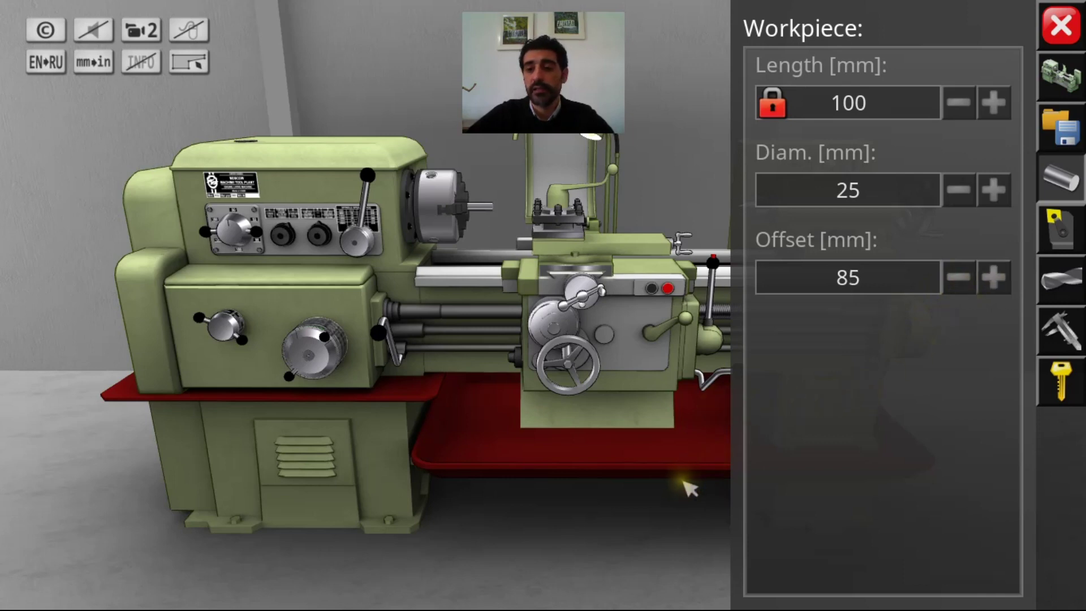
Load turning tool №05 (φ=95) into tool position 1 and the 3.0 mm groove tool №43 into position 2.
click(1067, 237)
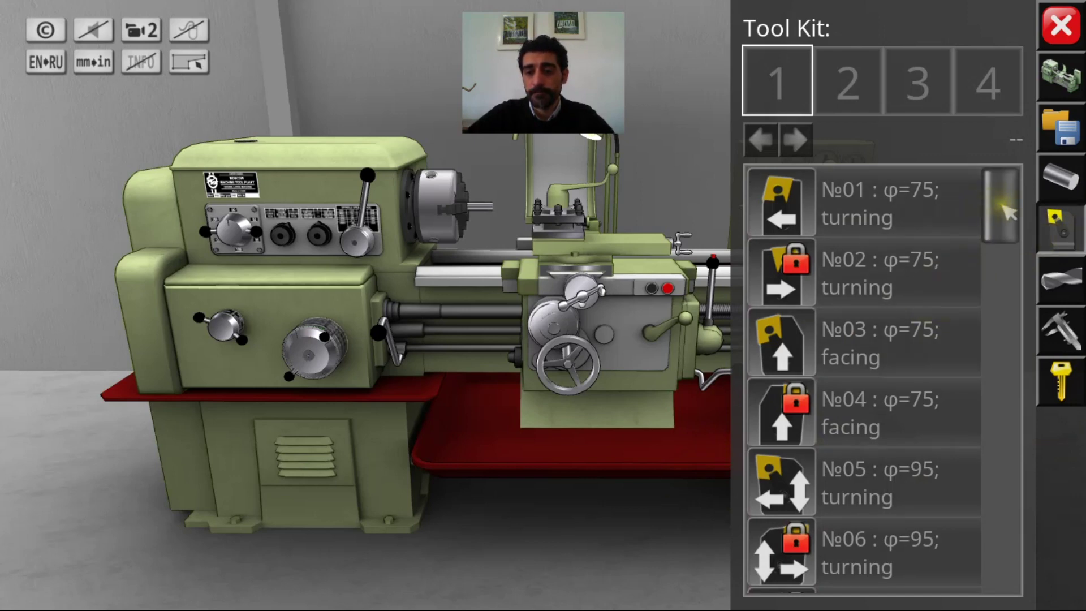
drag(783, 485, 782, 76)
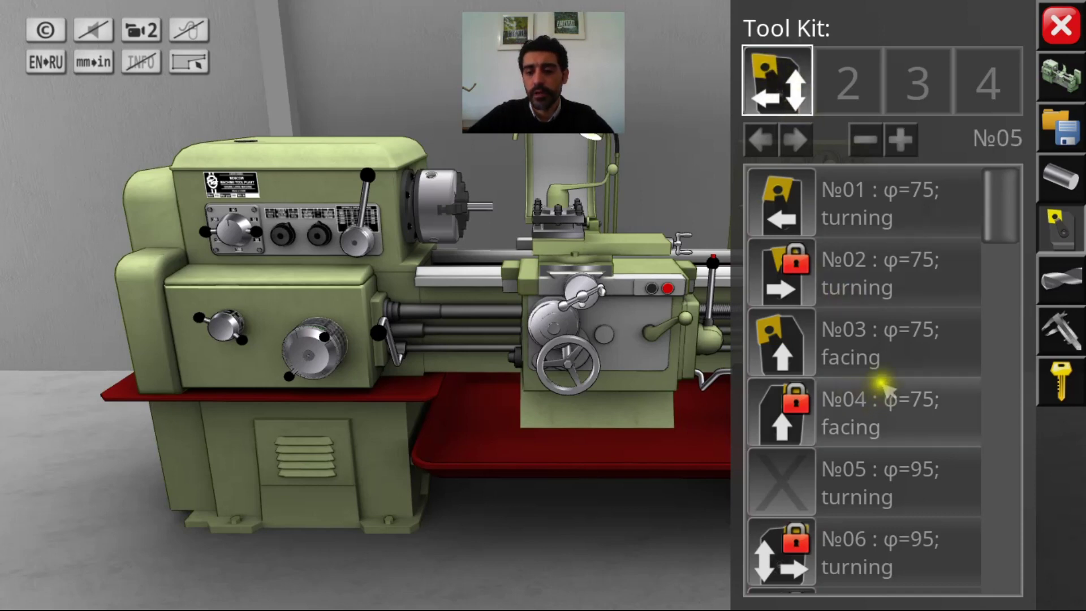
scroll(965, 417, down, 10)
drag(781, 417, 853, 79)
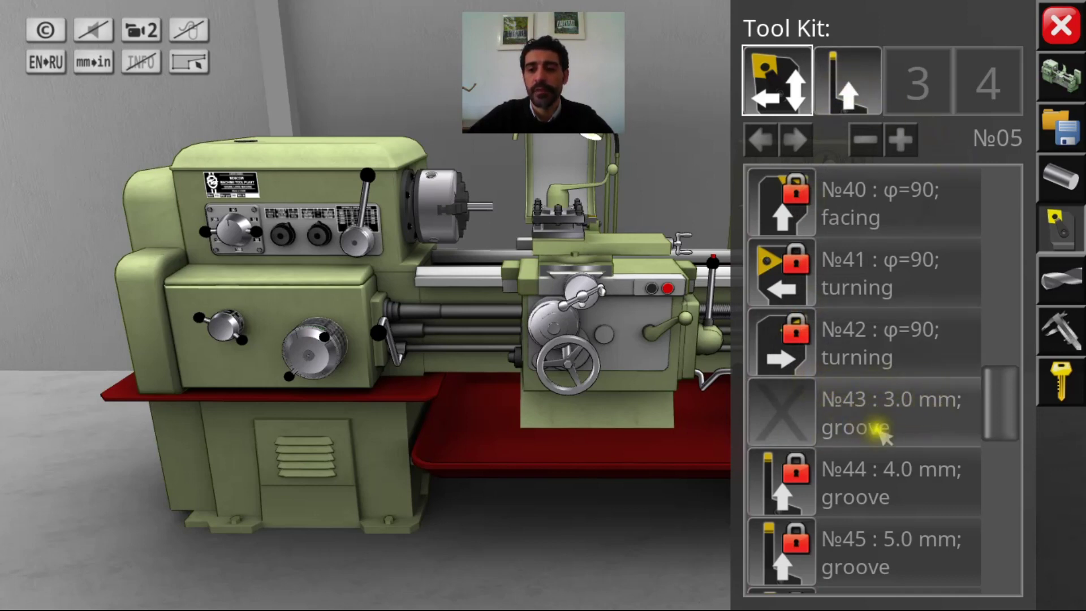
click(1056, 250)
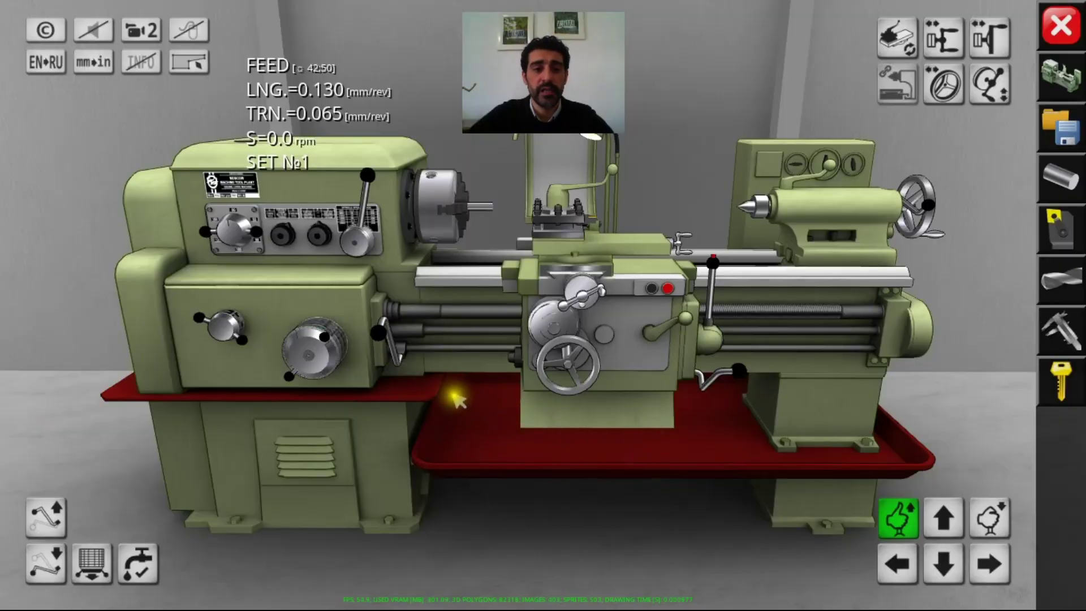
Cycle the headstock's Speed Range Selector to the 630–2000 rpm range and turn the spindle speed knob to 800.
drag(497, 238, 645, 493)
scroll(525, 337, up, 4)
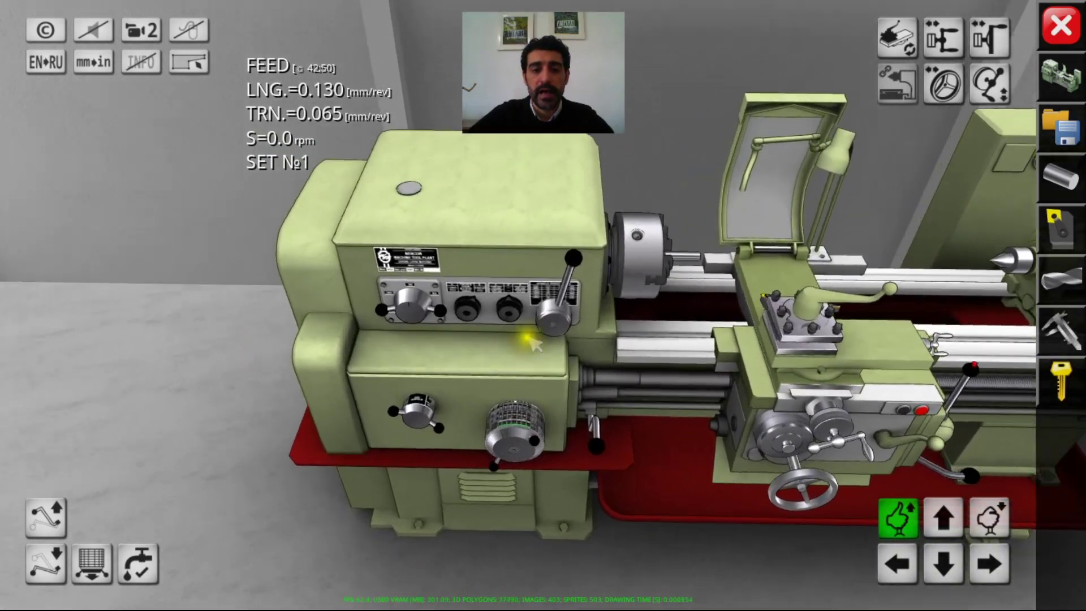
scroll(525, 310, up, 5)
drag(442, 379, 515, 376)
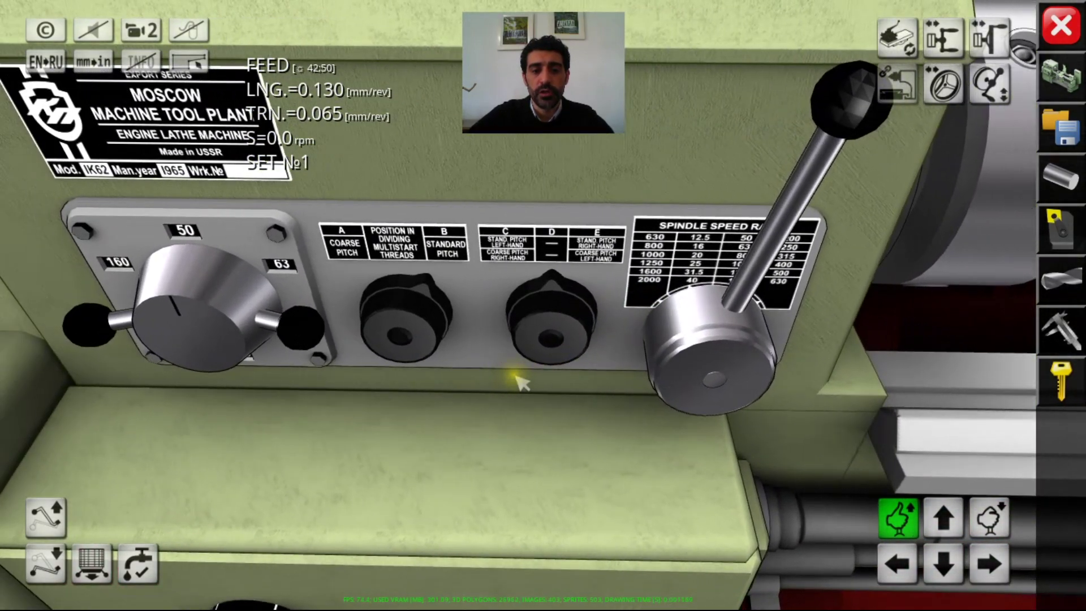
click(728, 336)
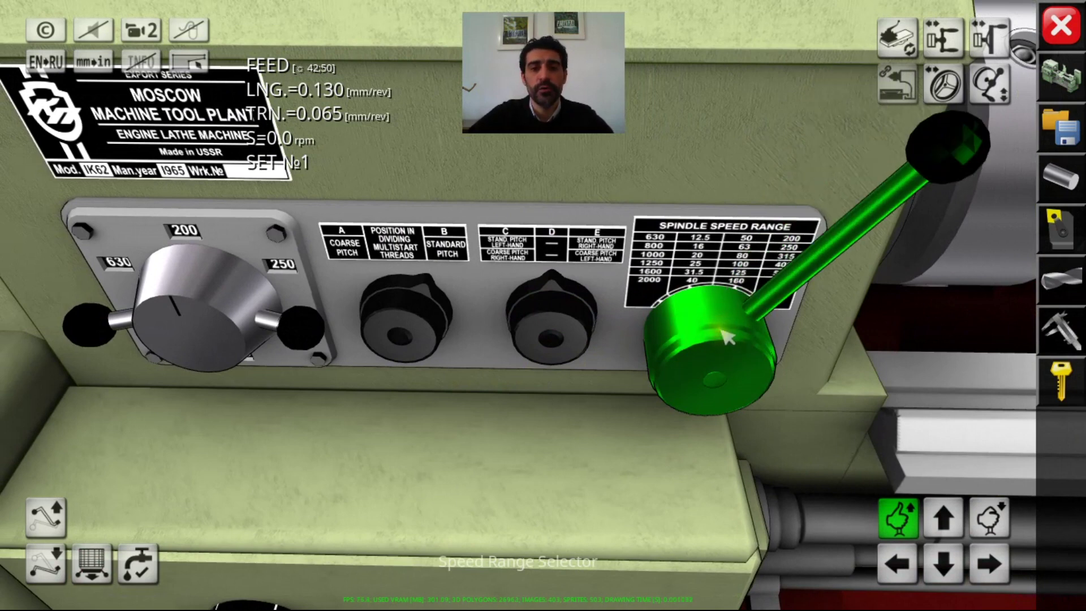
click(729, 335)
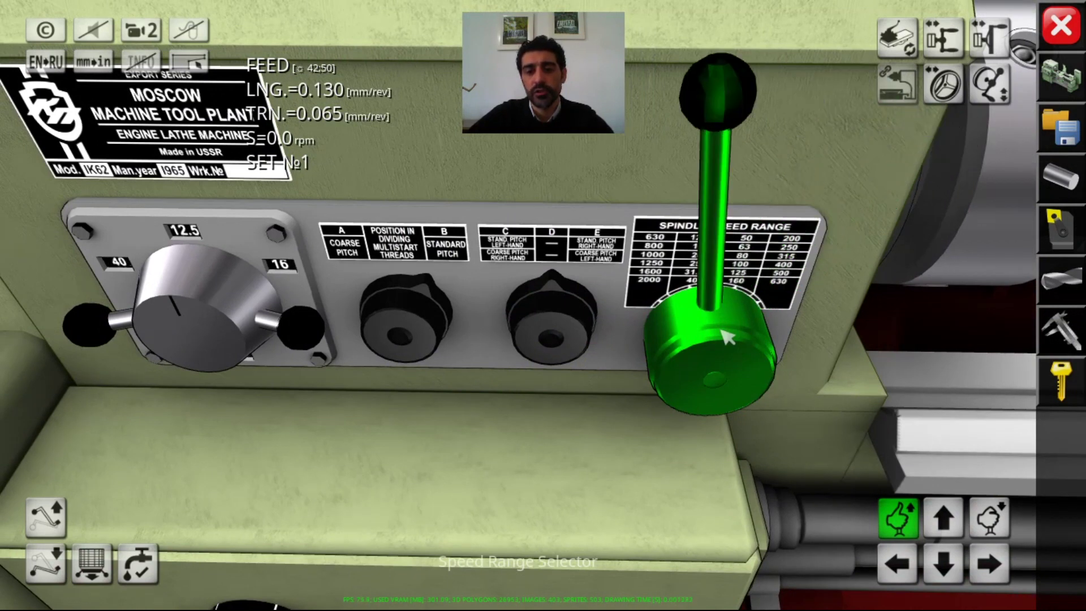
click(728, 335)
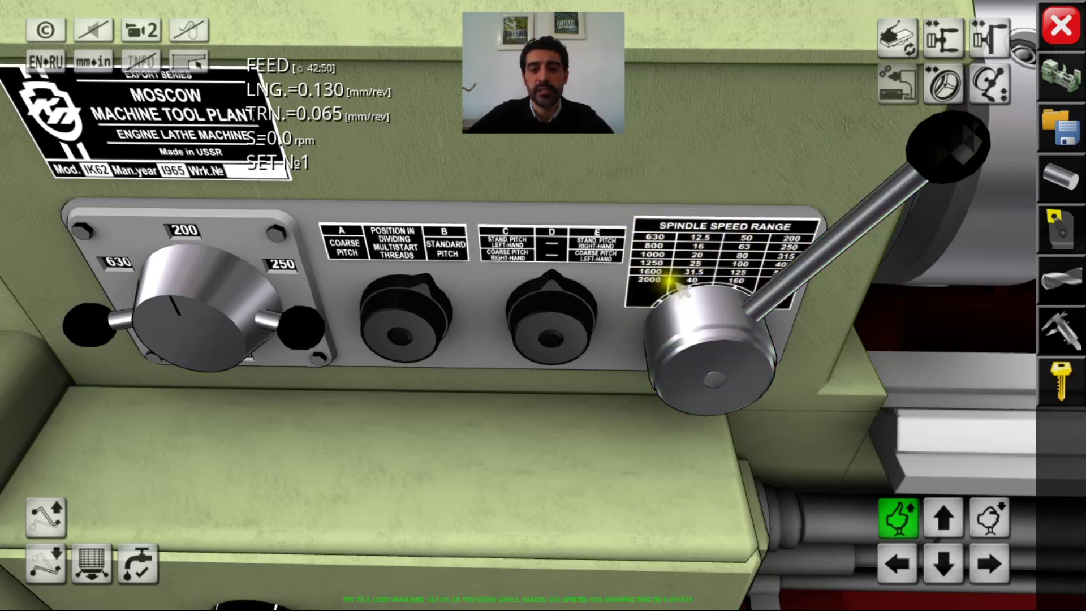
click(736, 335)
click(735, 337)
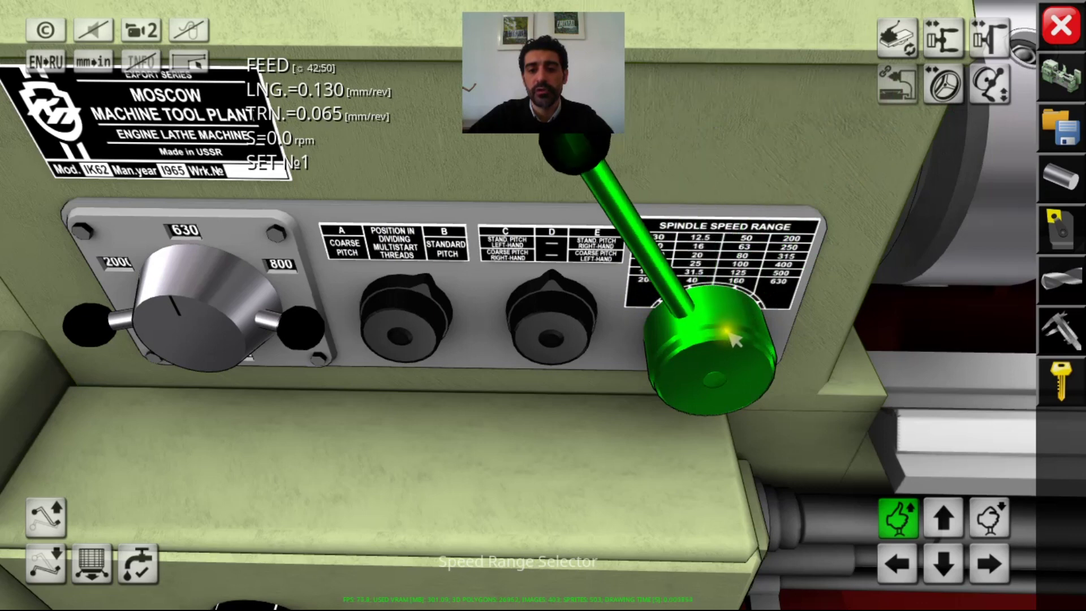
click(208, 331)
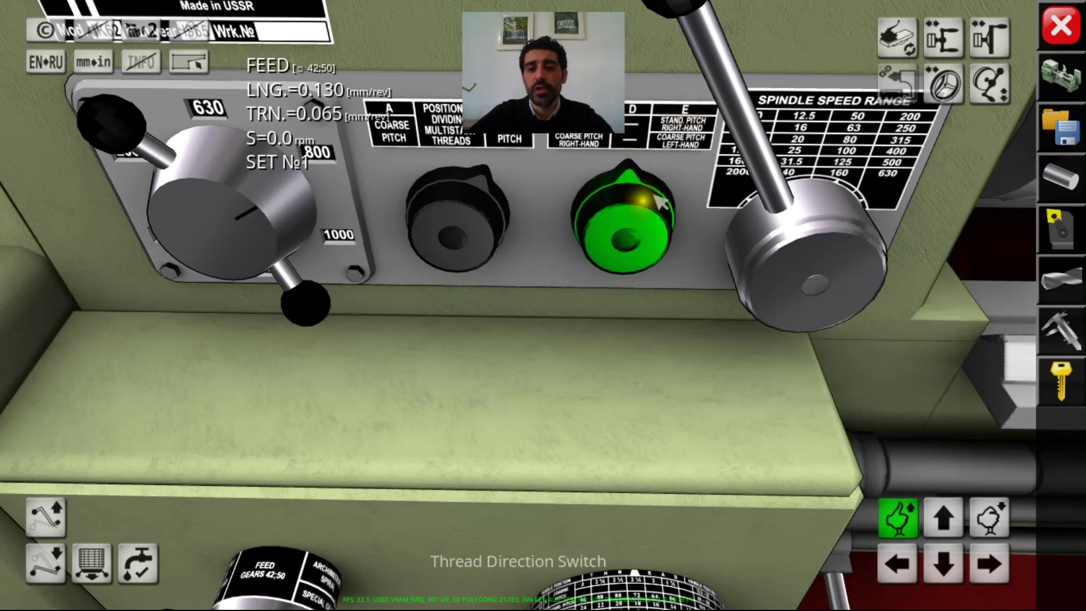
Turn the Thread Direction Switch on the headstock to position C.
click(624, 211)
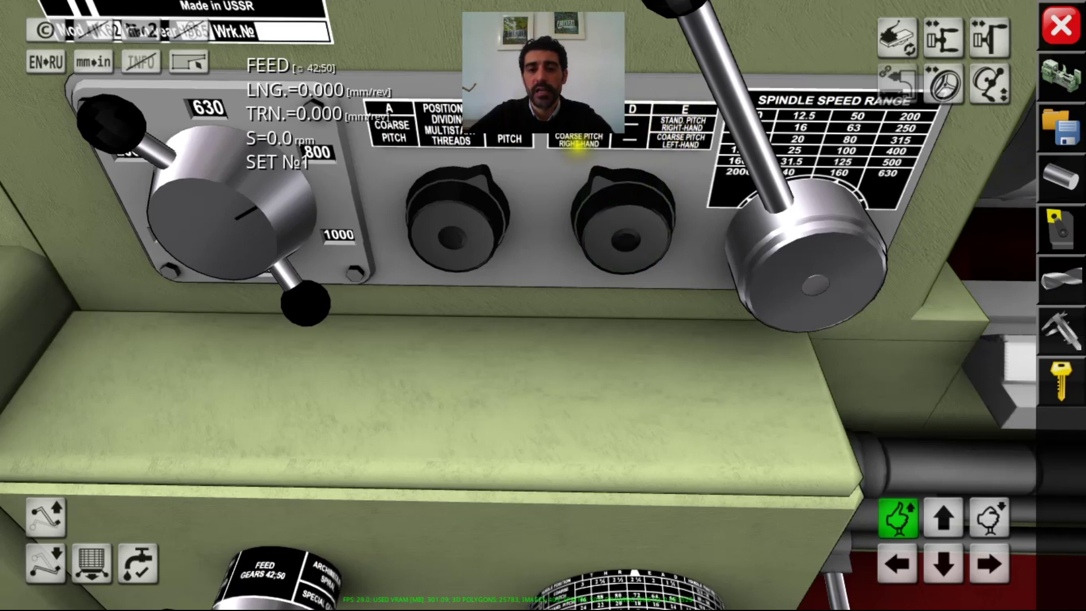
Cycle the headstock's Thread Direction Switch and the adjacent pitch switch through their positions, leaving them at D and B.
click(620, 195)
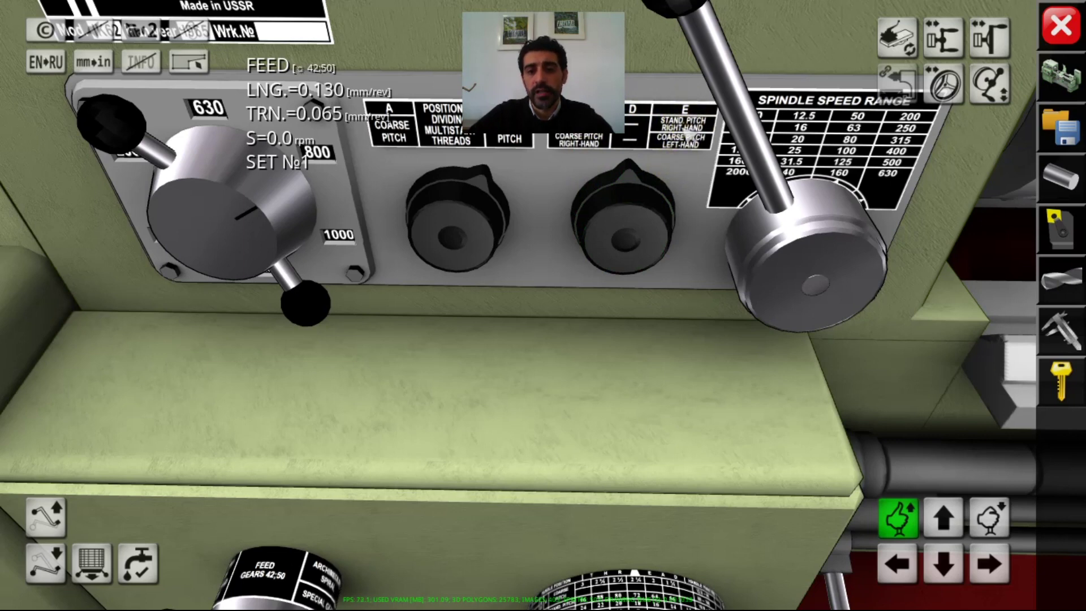
click(622, 209)
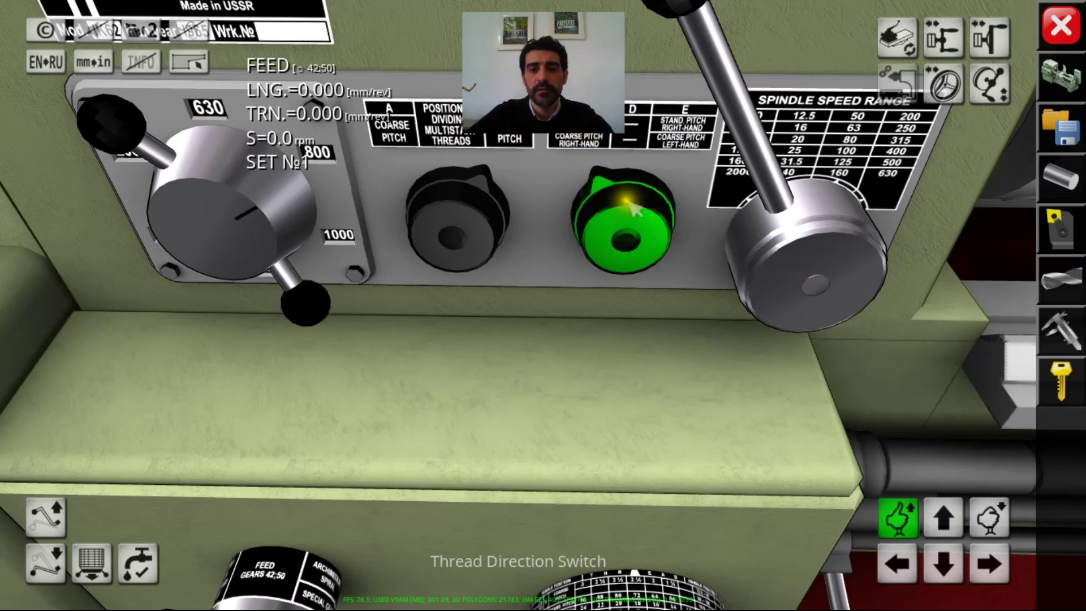
click(456, 221)
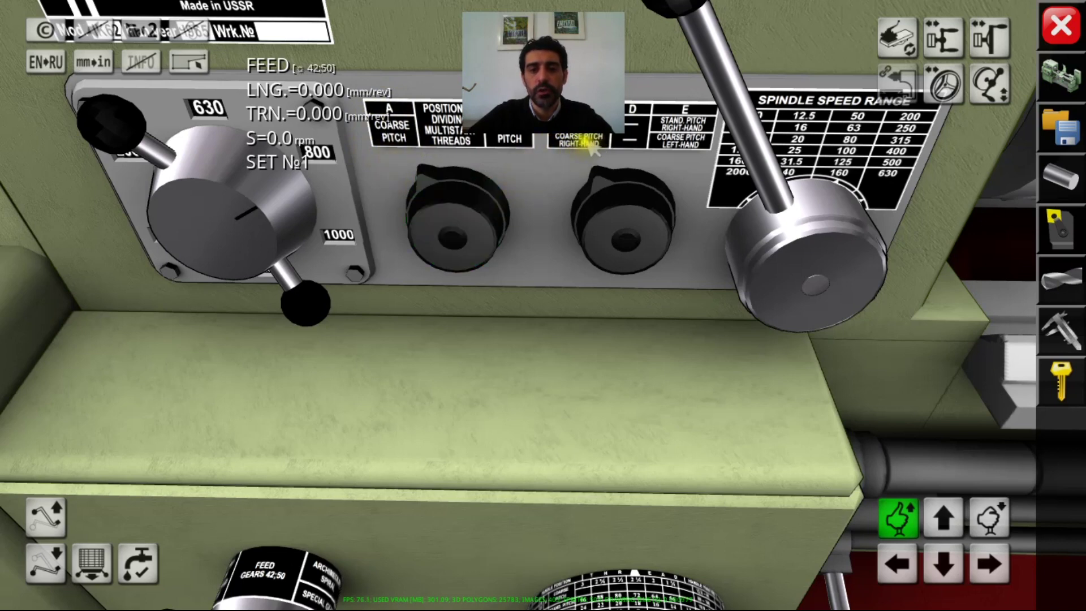
click(623, 223)
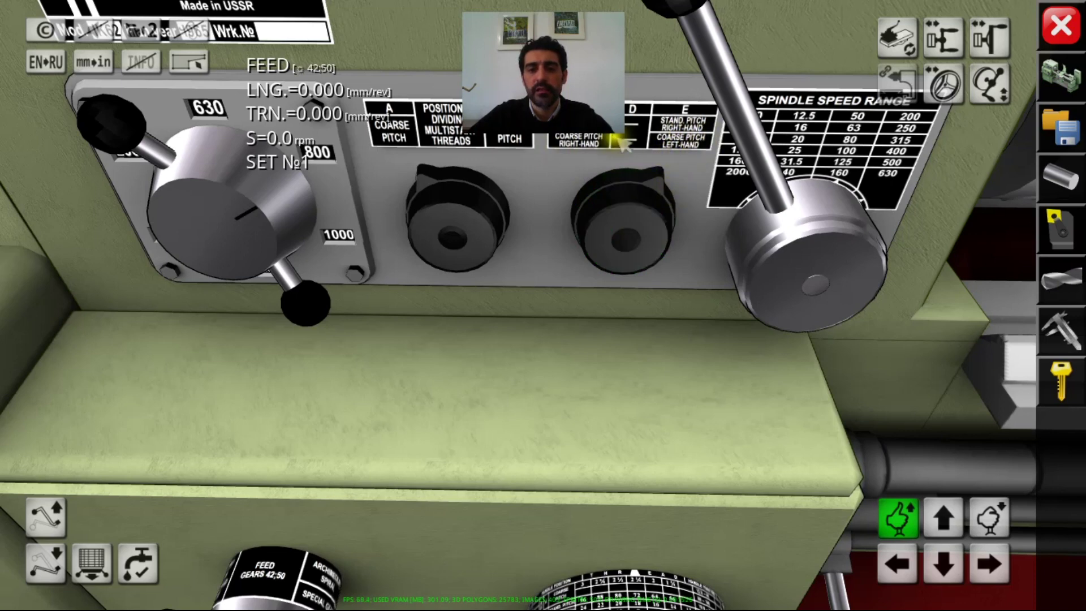
click(628, 207)
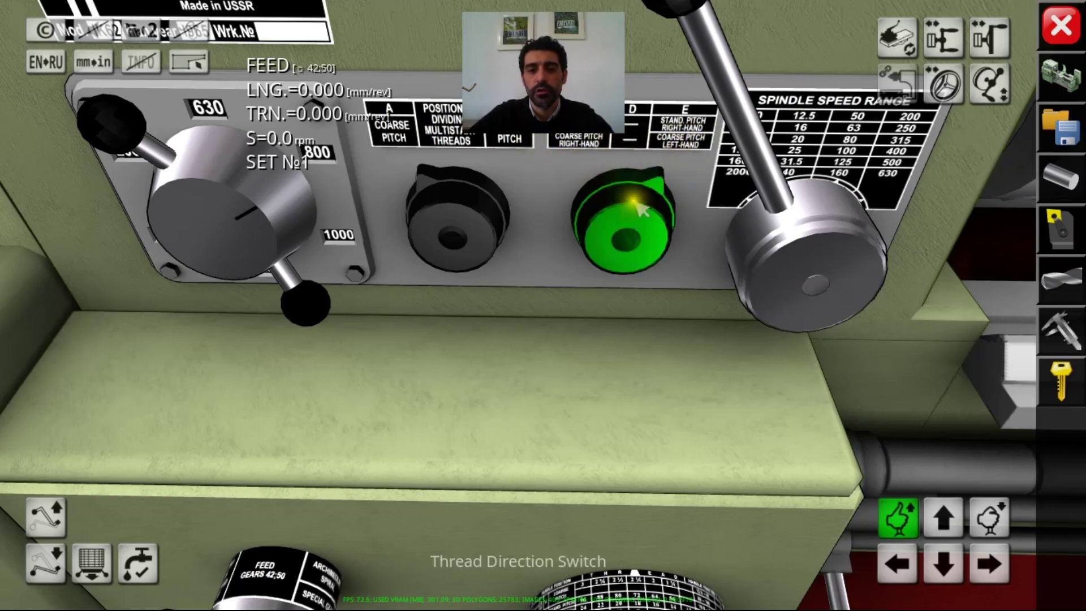
click(450, 233)
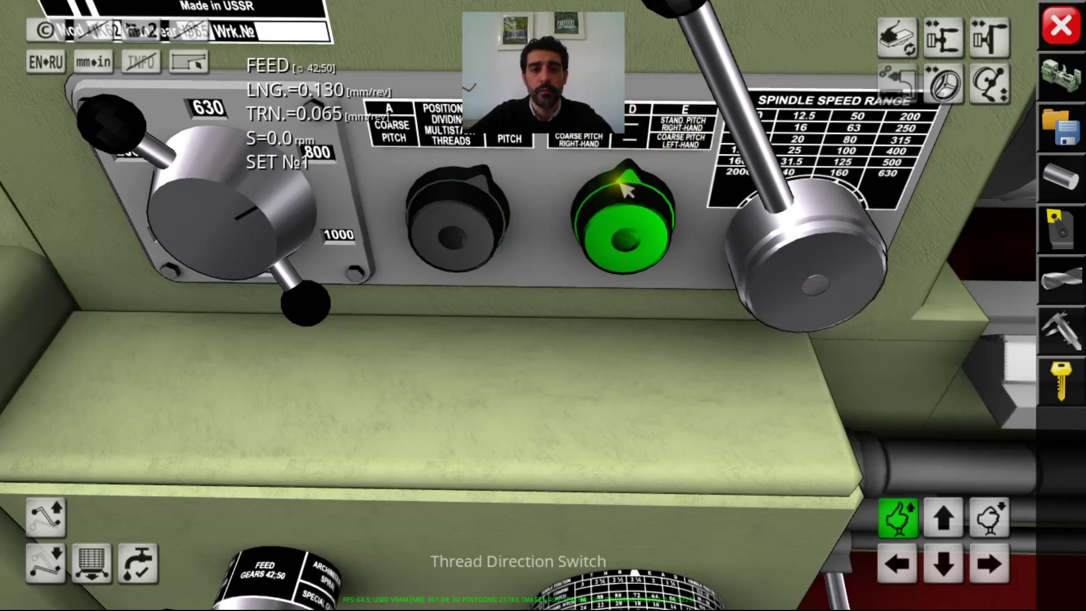
click(569, 289)
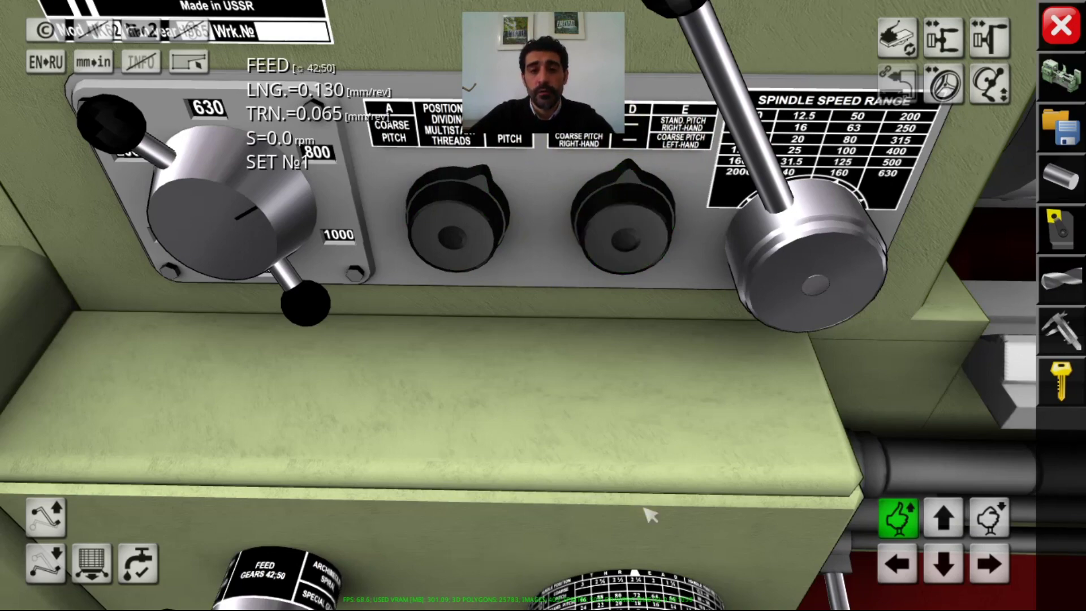
Cycle the Feed Gearbox Handle through the metric thread and inch thread settings and back to Feed, gears 42;50.
click(655, 450)
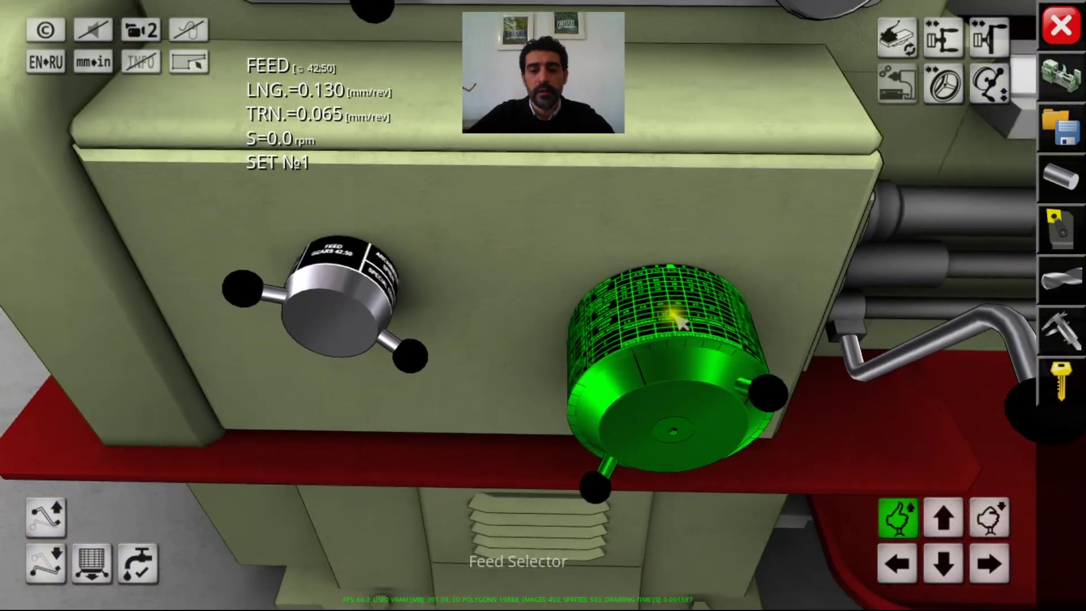
scroll(670, 320, down, 1)
drag(646, 280, 655, 255)
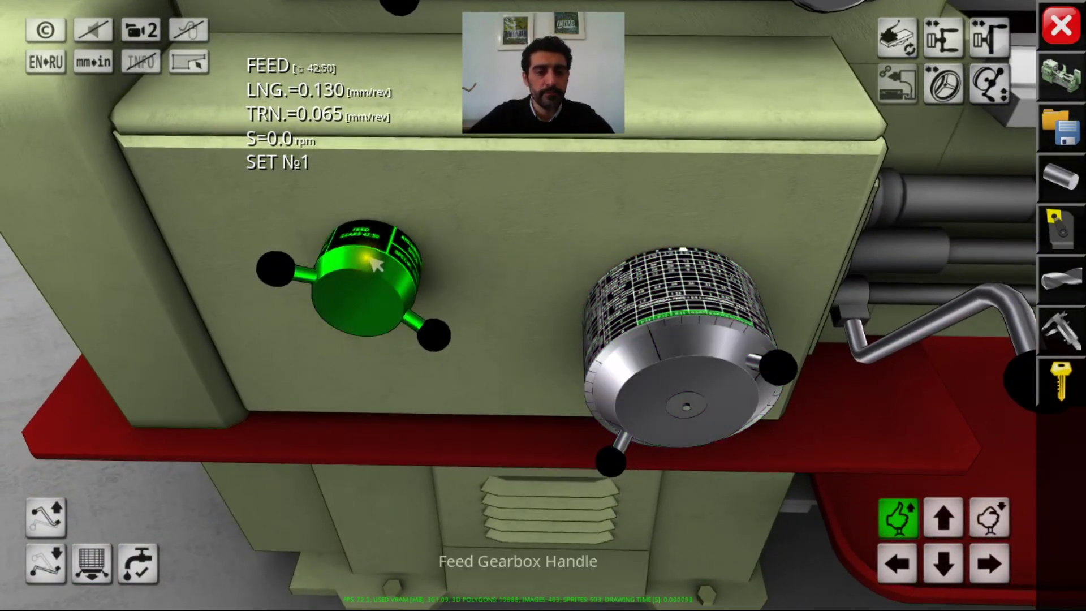
click(357, 276)
drag(689, 289, 698, 387)
scroll(621, 439, up, 3)
drag(619, 405, 615, 270)
click(619, 346)
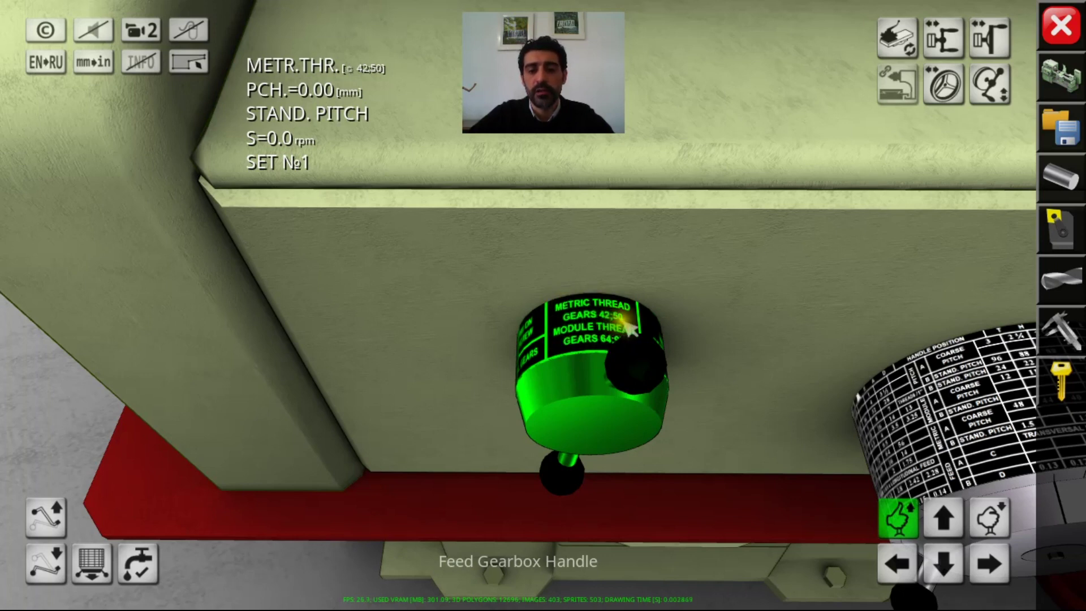
mouse_move(588, 349)
mouse_down()
mouse_move(589, 399)
mouse_move(597, 345)
mouse_up()
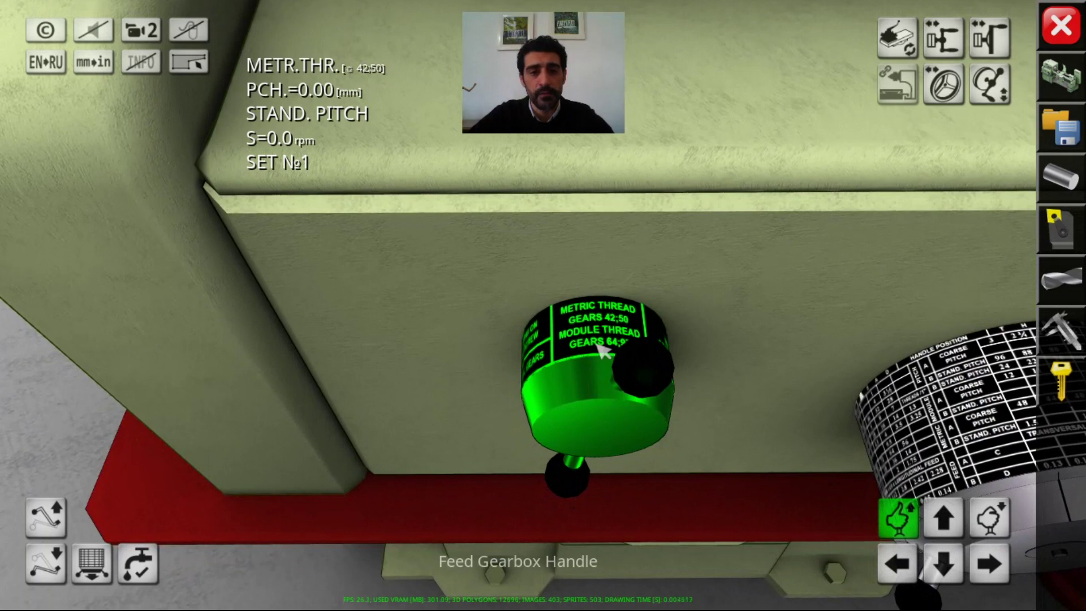
click(604, 344)
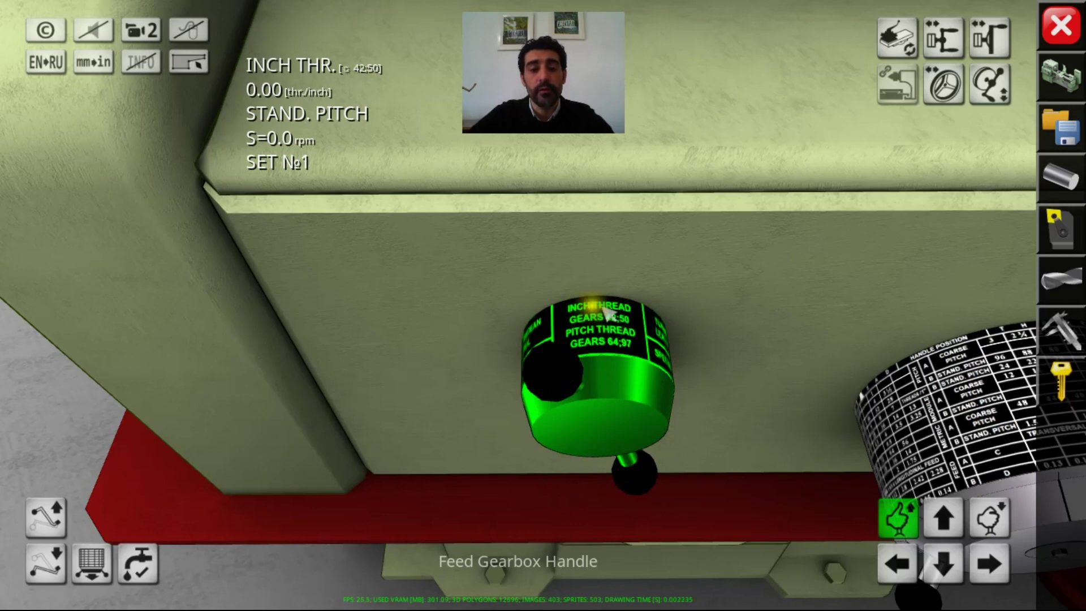
click(610, 357)
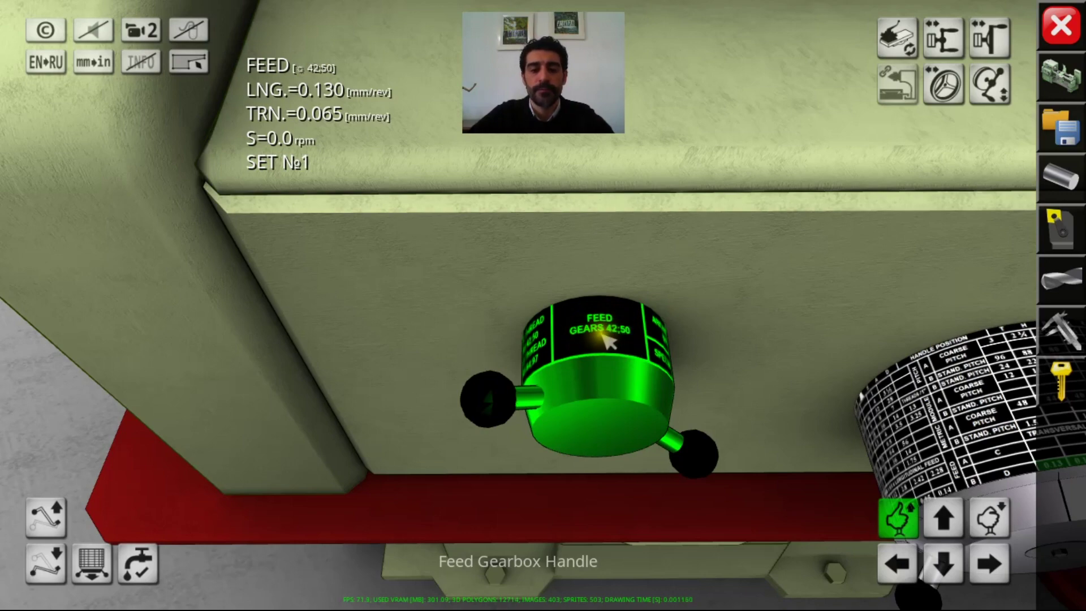
Examine the lathe's headstock end, feed gearbox and carriage side from several angles.
scroll(623, 340, down, 3)
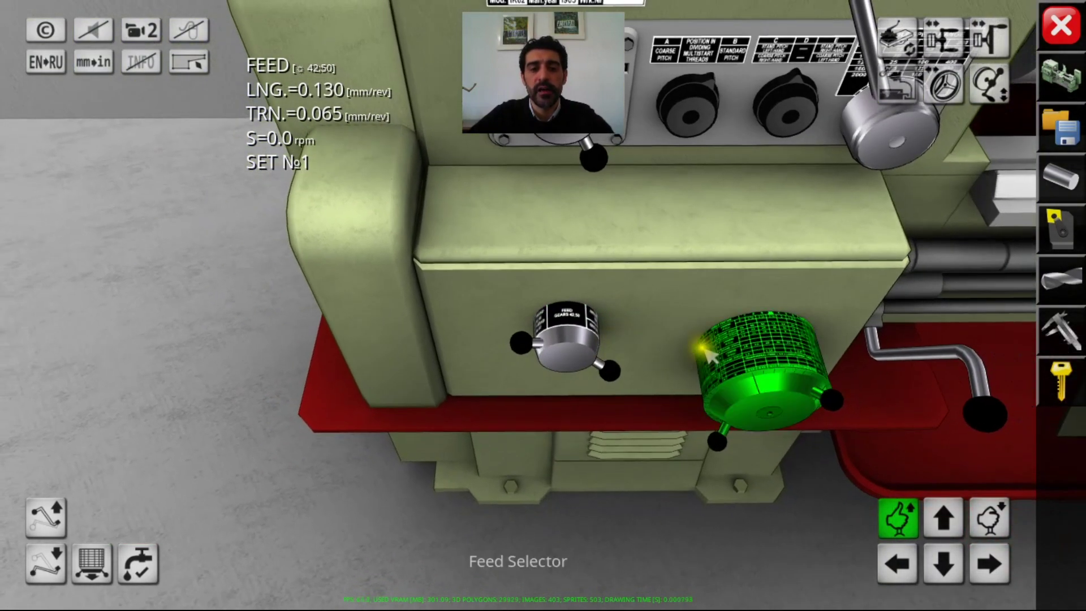
scroll(654, 320, down, 2)
drag(655, 320, 916, 128)
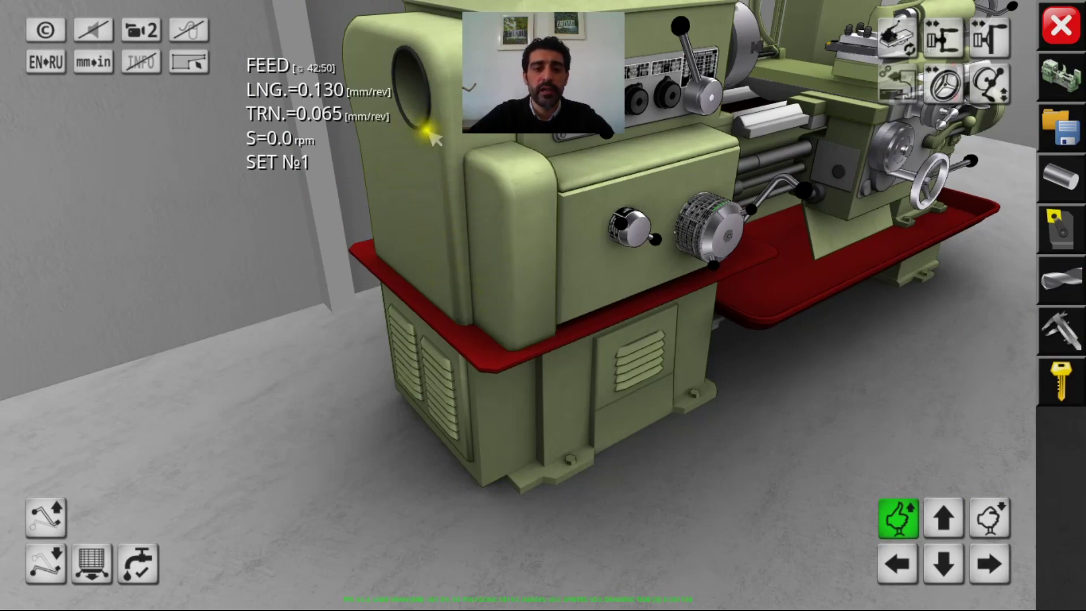
drag(645, 283, 377, 292)
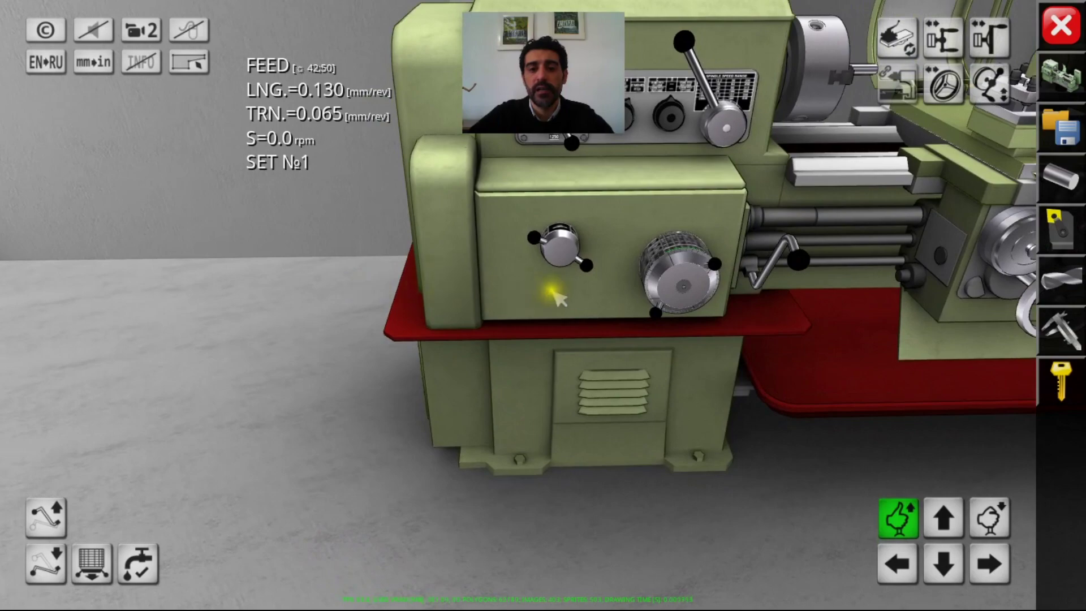
drag(554, 292, 379, 380)
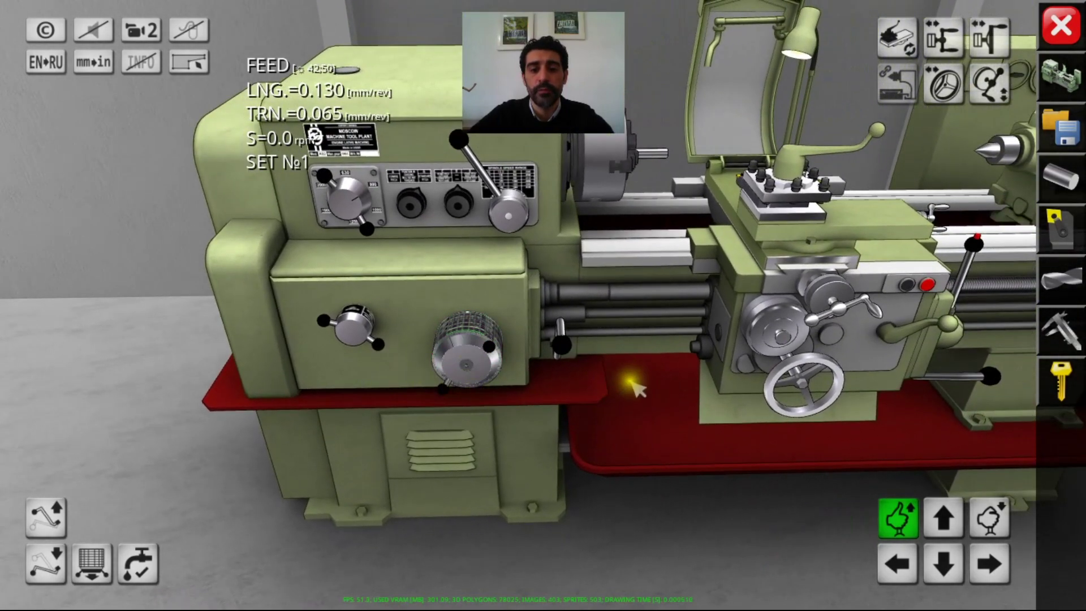
drag(625, 359, 690, 307)
Cycle the Feed Selector through the 0.26, 0.52 and 1.04 mm/rev longitudinal feeds and back to 0.13 mm/rev.
scroll(531, 339, up, 3)
scroll(532, 339, up, 2)
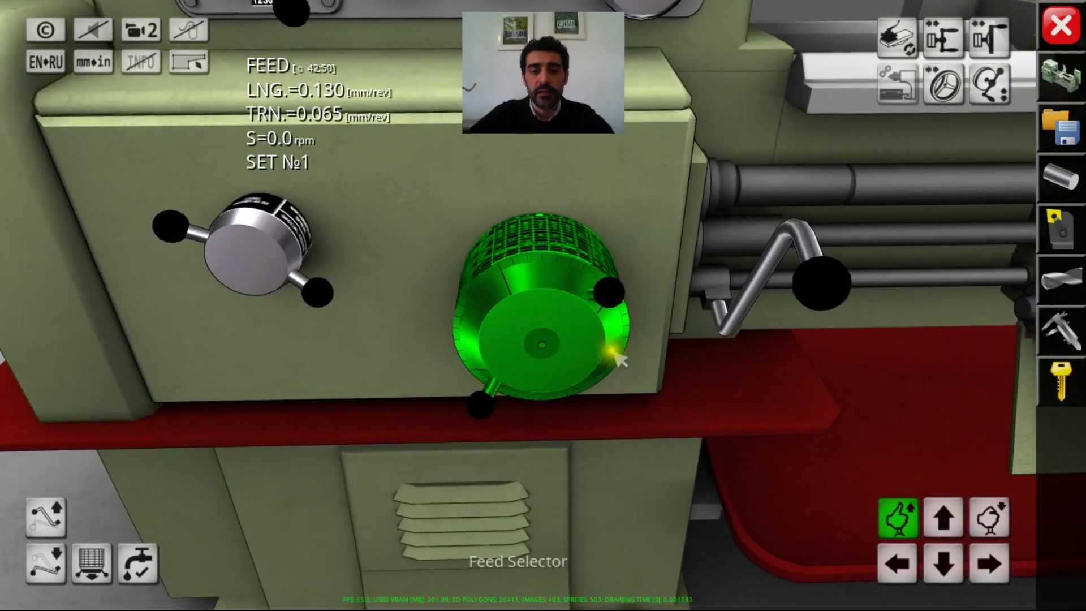
drag(615, 358, 605, 453)
drag(591, 317, 621, 187)
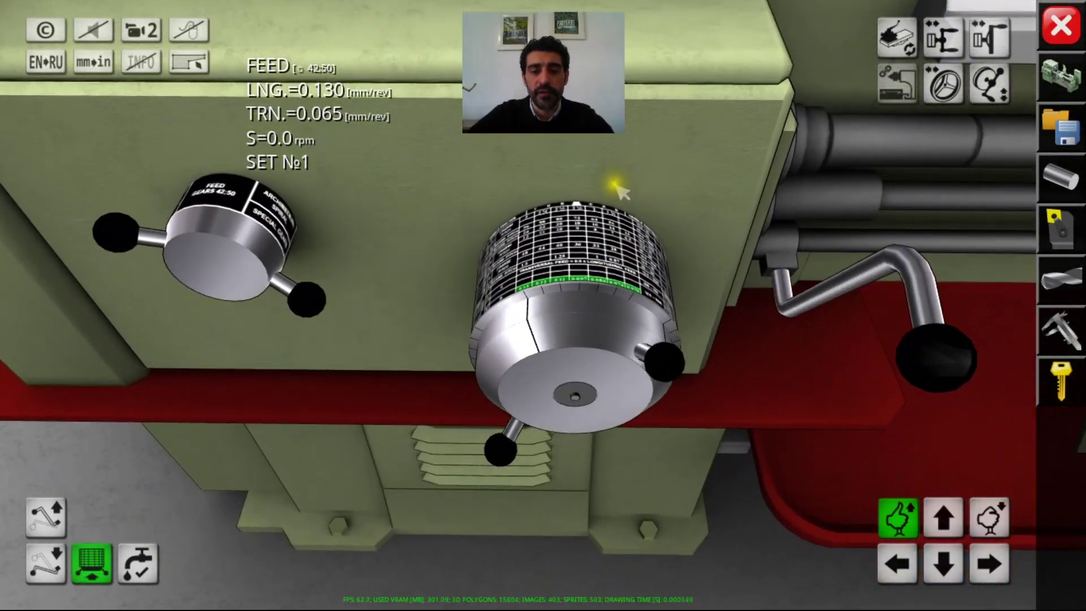
drag(710, 276, 695, 330)
drag(672, 267, 688, 145)
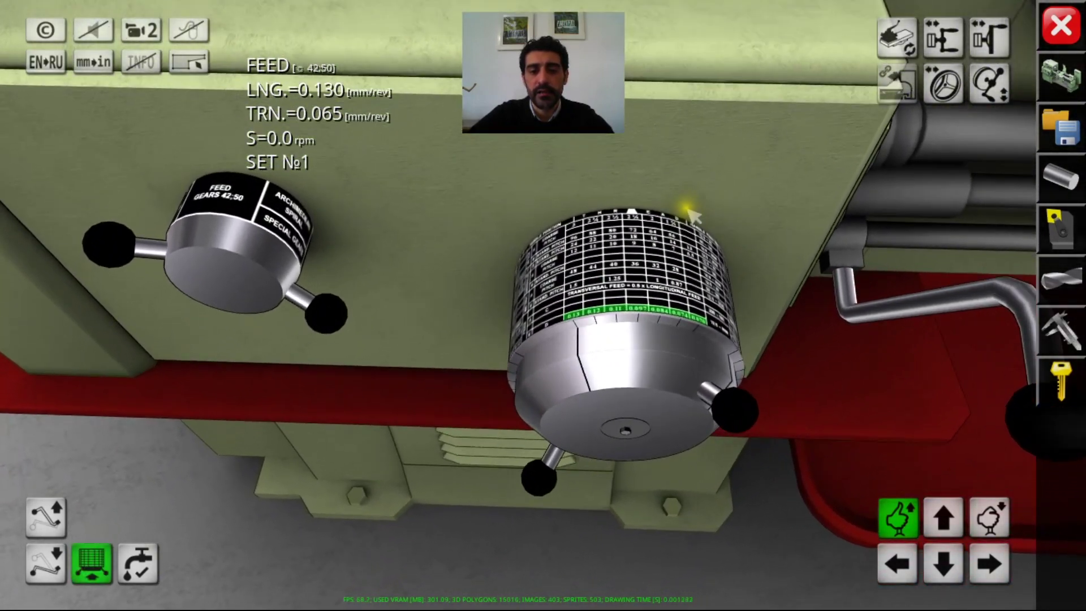
click(577, 339)
scroll(491, 378, up, 2)
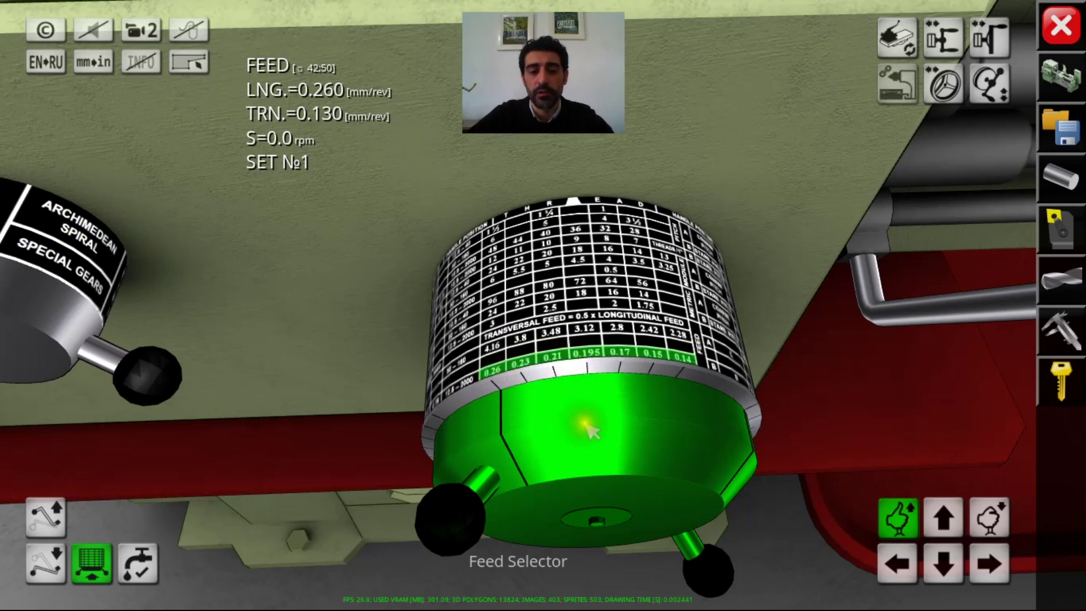
click(602, 413)
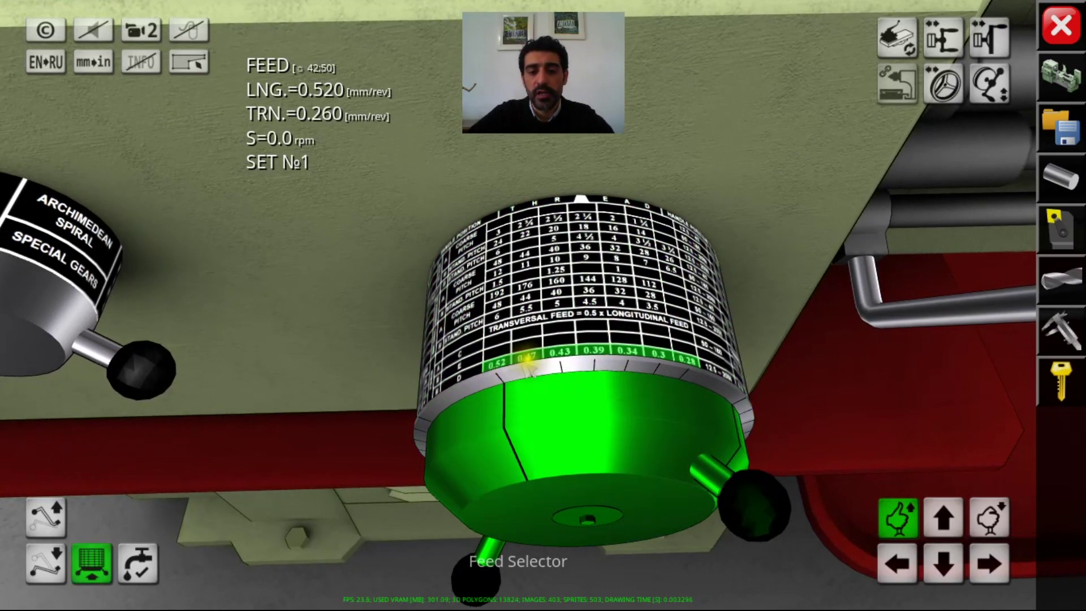
click(611, 416)
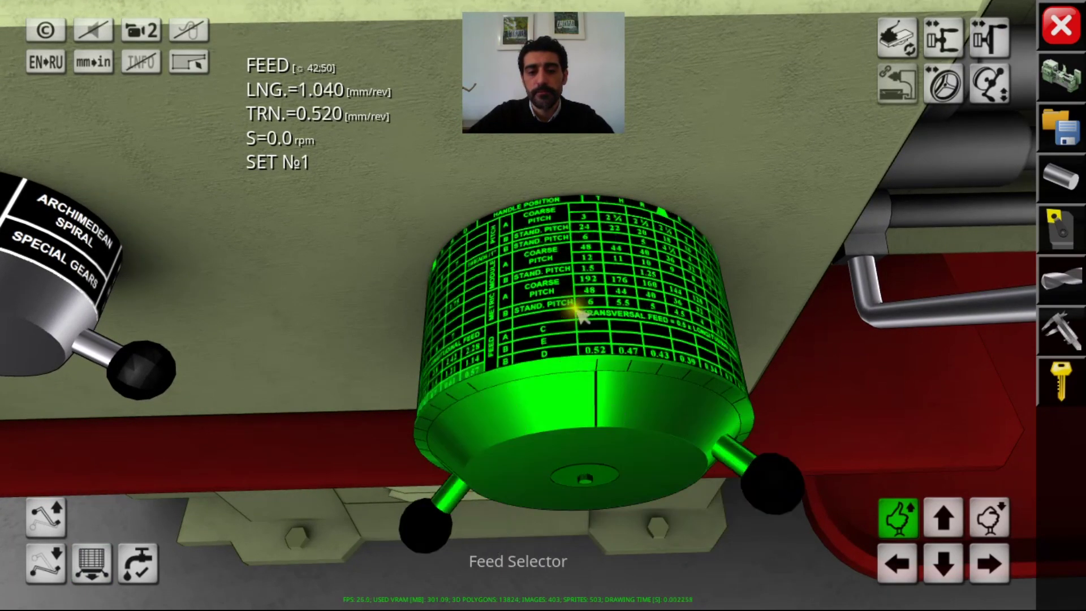
click(614, 391)
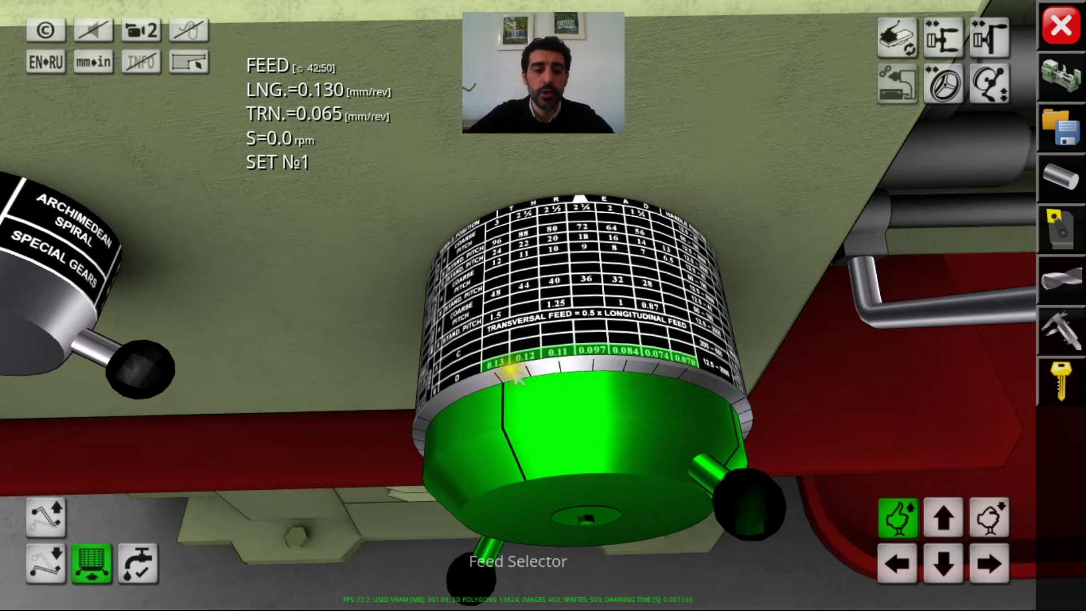
Step the Feed Selector down through its finest range to 0.07 mm/rev longitudinal feed, and return it to 0.13 mm/rev.
scroll(548, 416, down, 5)
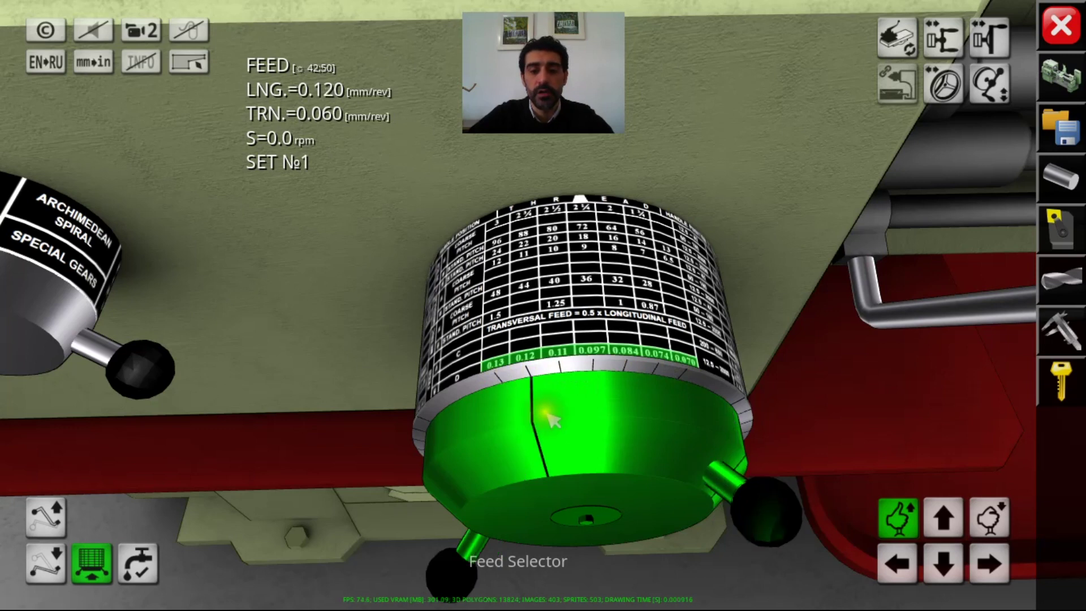
scroll(558, 422, down, 1)
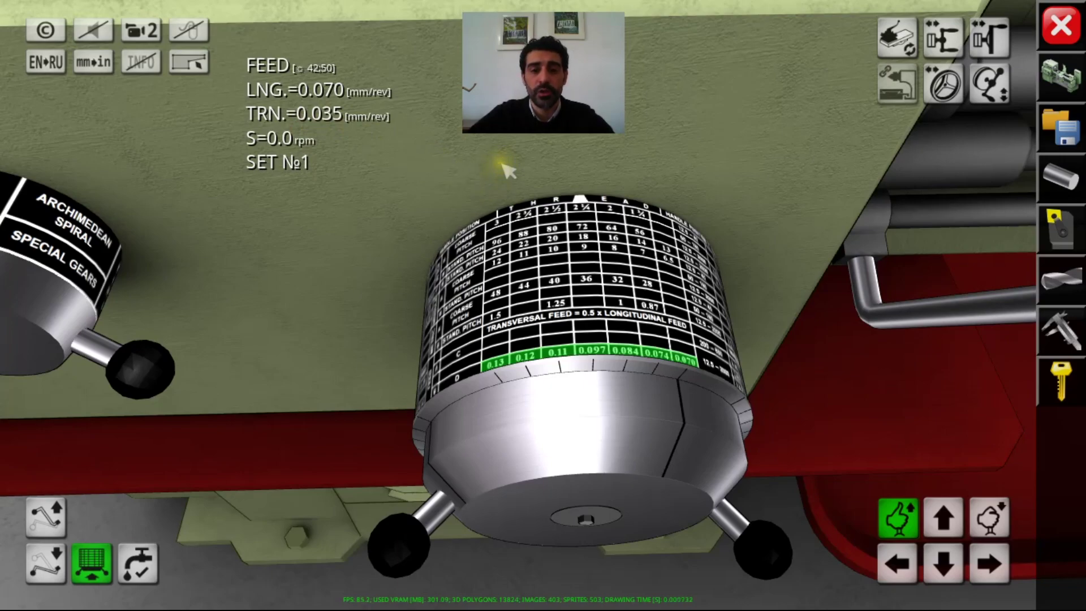
click(589, 400)
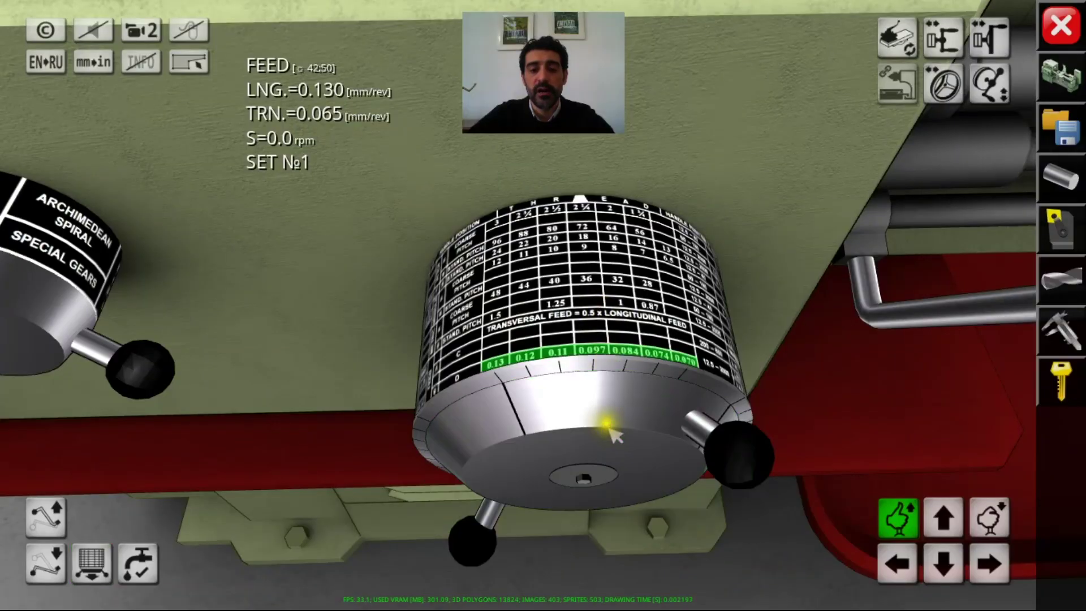
Turn the Feed Selector to the 0.14–0.26 range and set the longitudinal feed to 0.21 mm/rev.
click(587, 283)
click(588, 294)
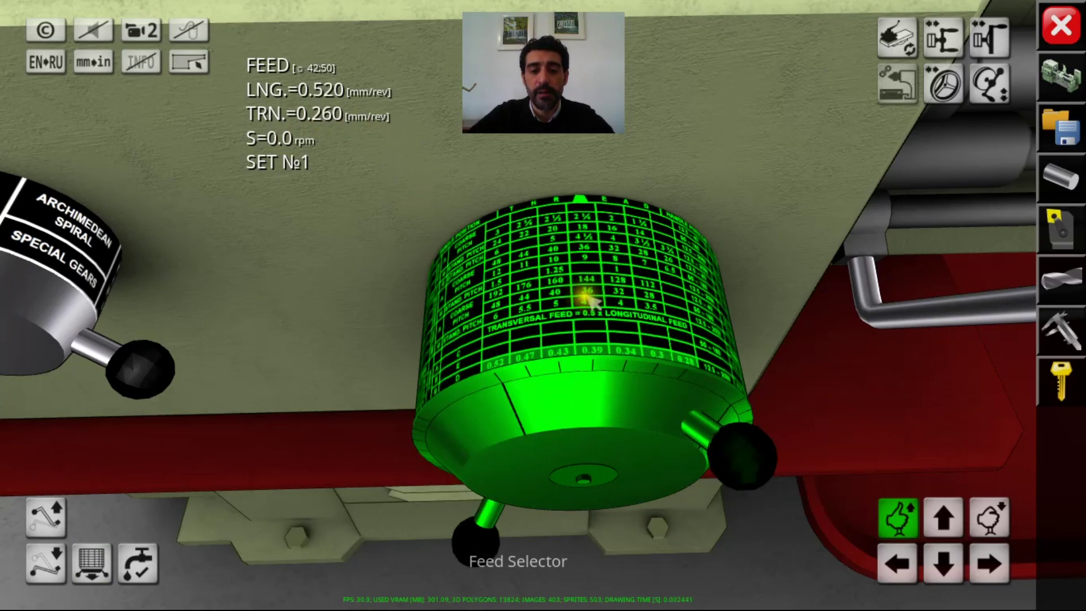
click(592, 409)
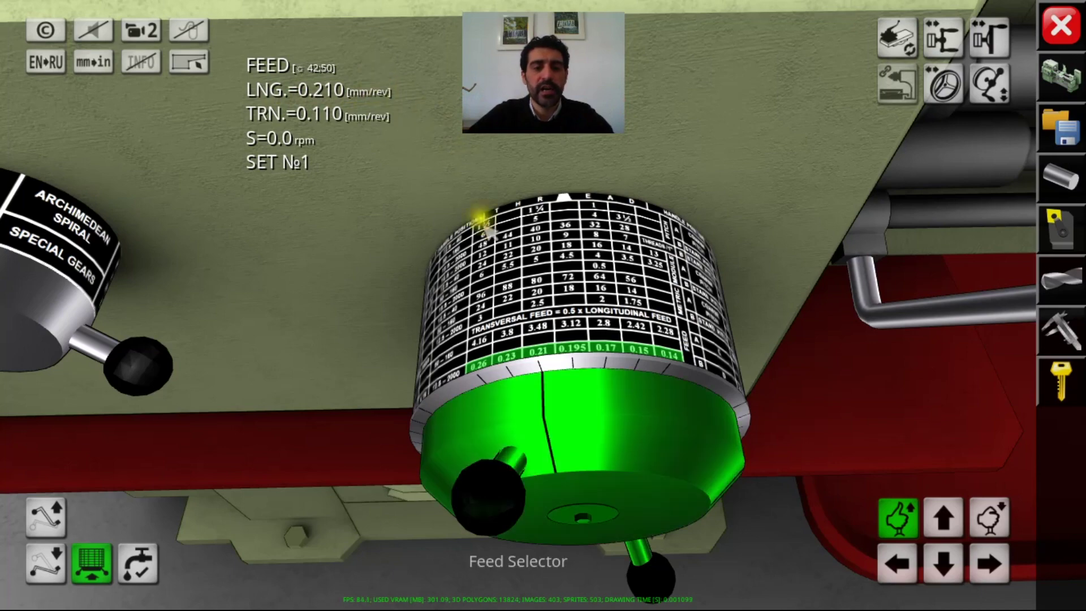
click(563, 423)
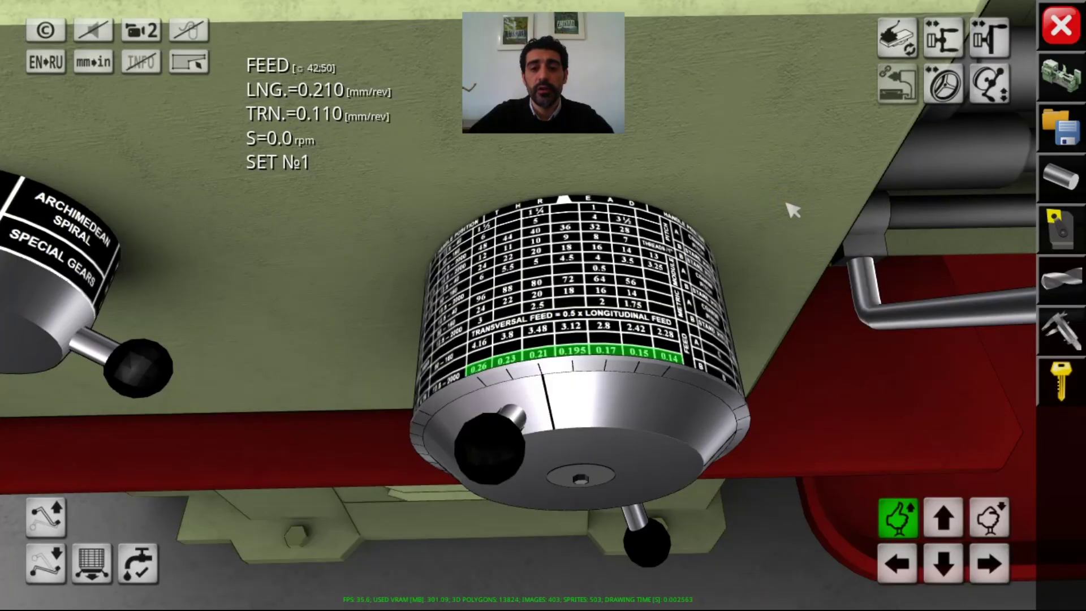
Toggle the rack gear on the carriage apron, leaving it switched off.
scroll(787, 211, down, 5)
drag(786, 233, 710, 395)
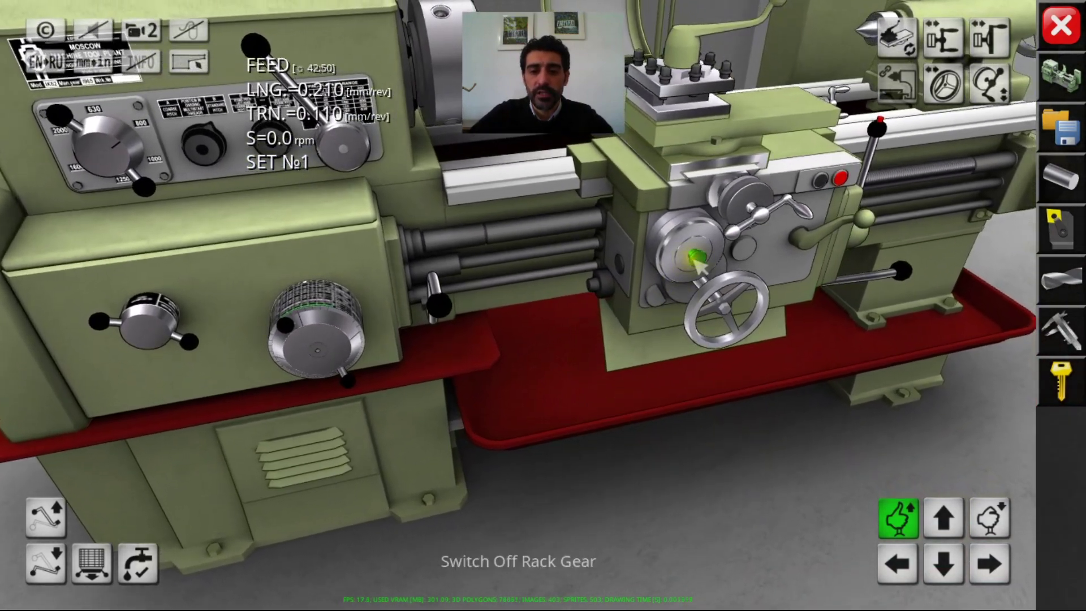
click(695, 258)
click(708, 271)
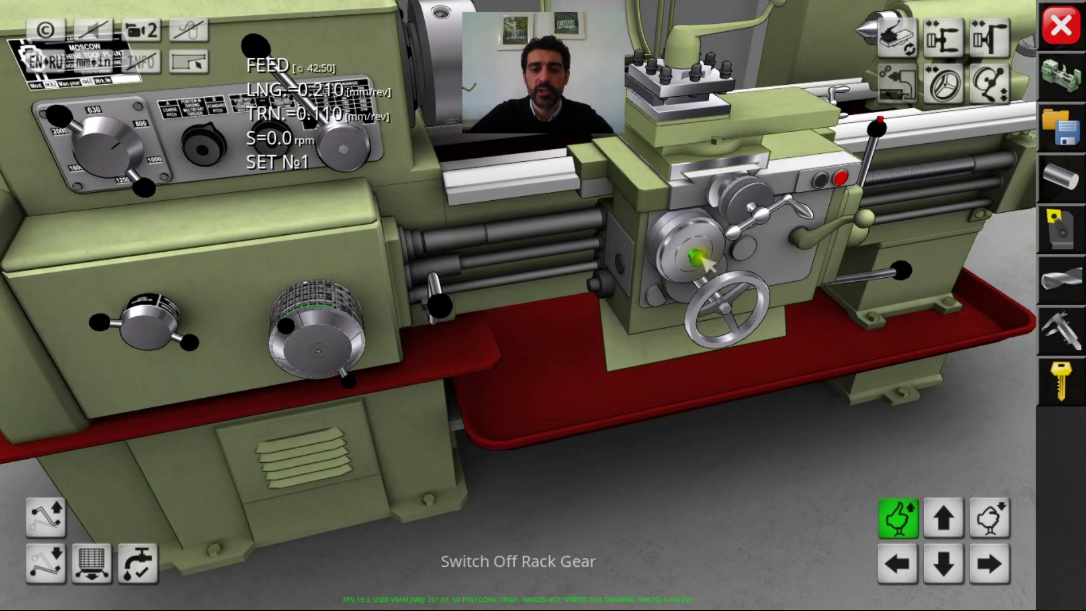
click(702, 259)
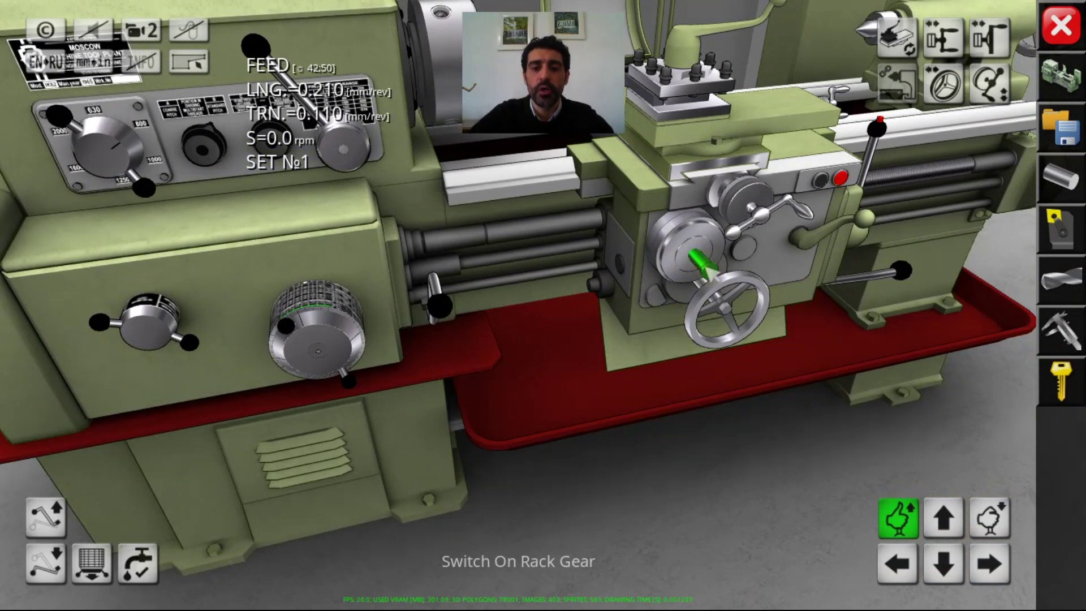
click(709, 271)
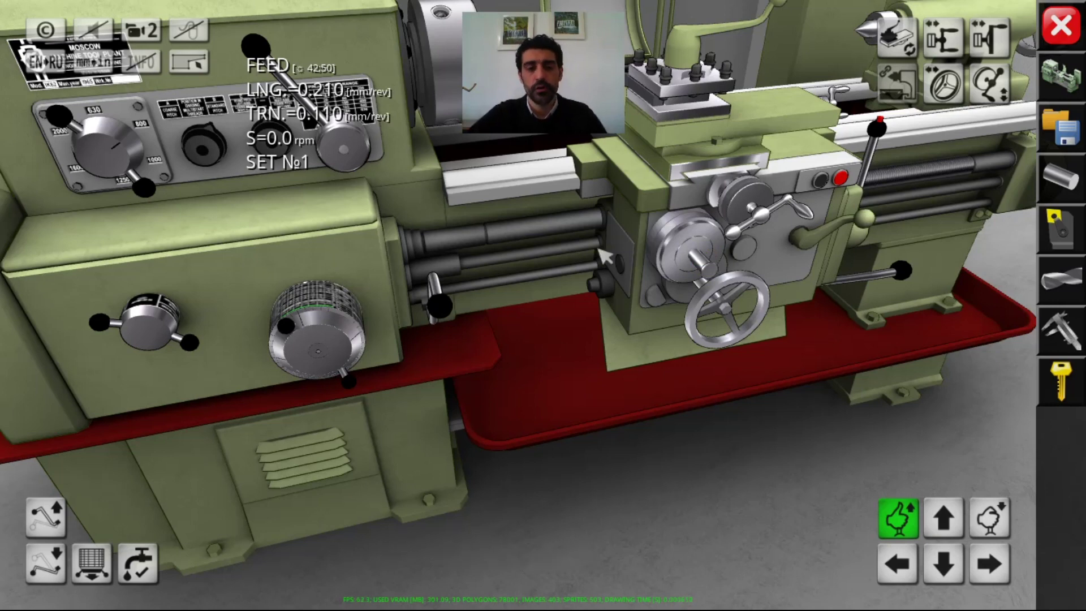
Start the spindle at 800 rpm.
key(w)
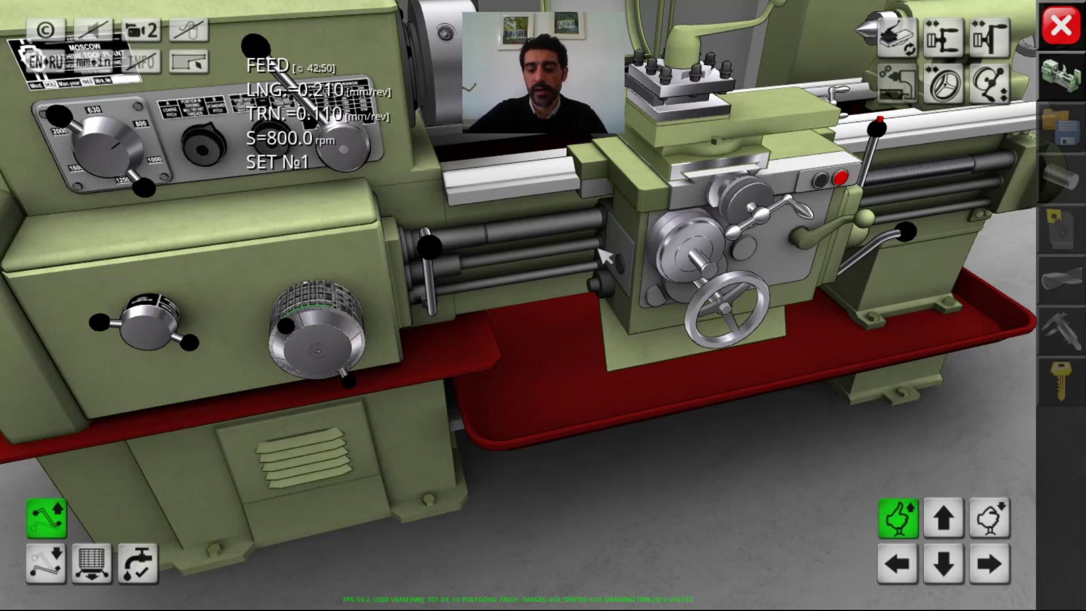
Try the longitudinal power feed towards the chuck with the rack gear off, and run it briefly with the rack gear on.
key(Left)
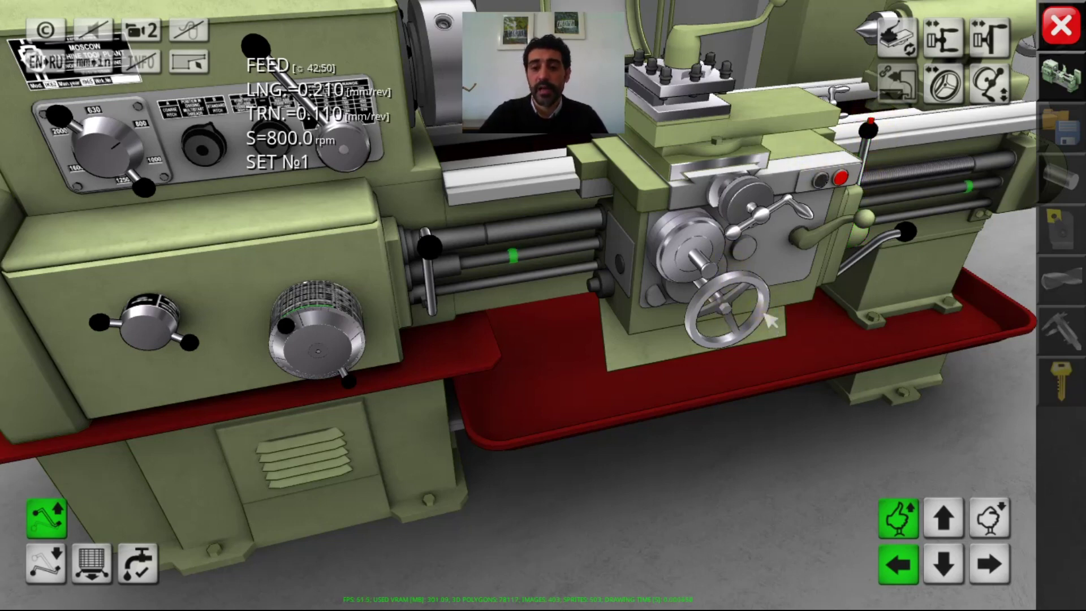
key(Right)
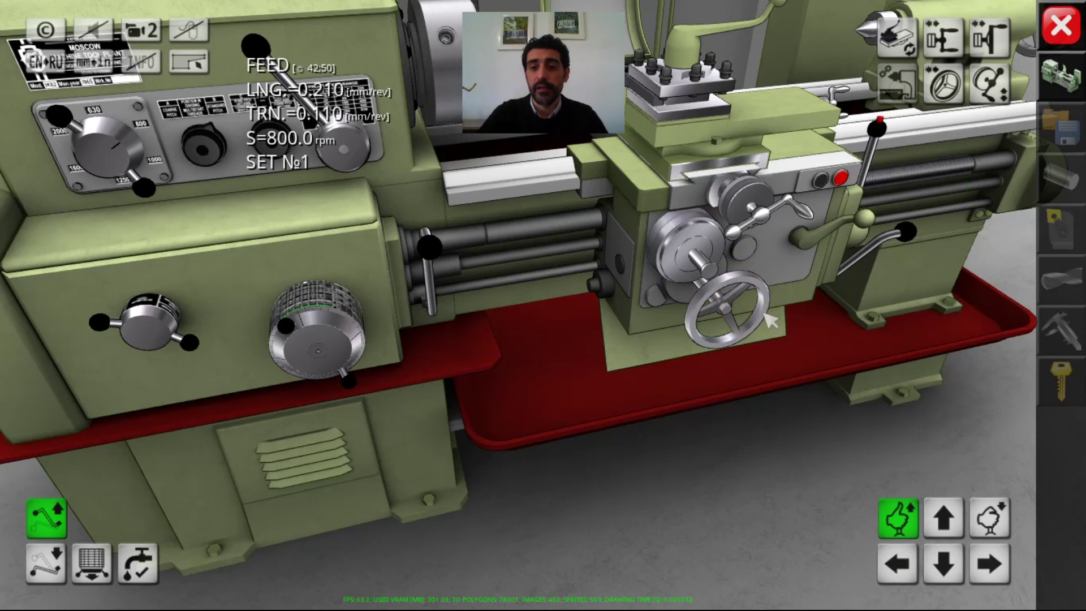
click(711, 271)
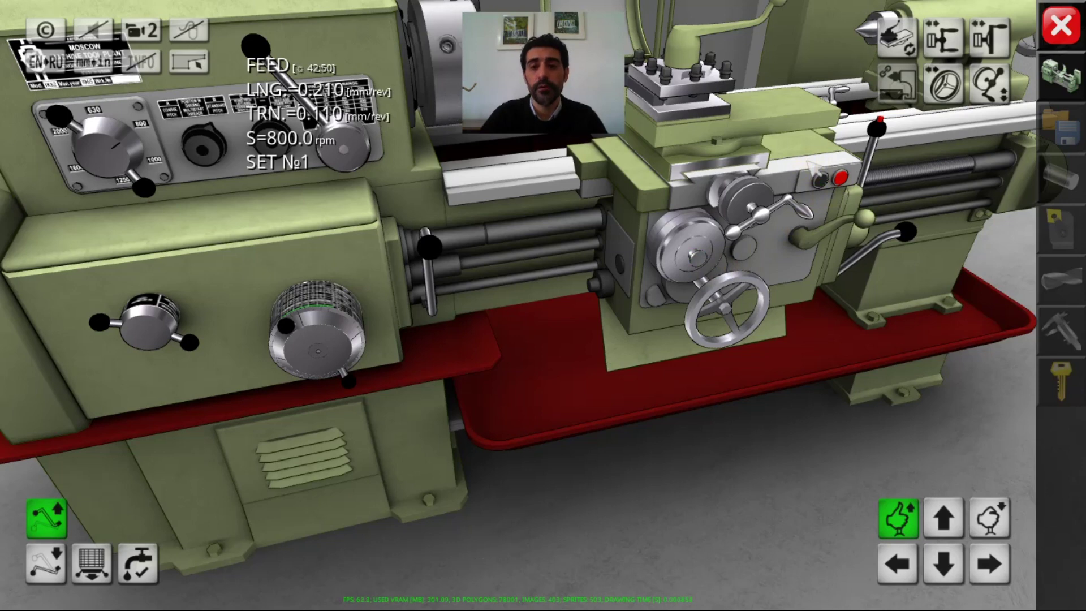
key(Left)
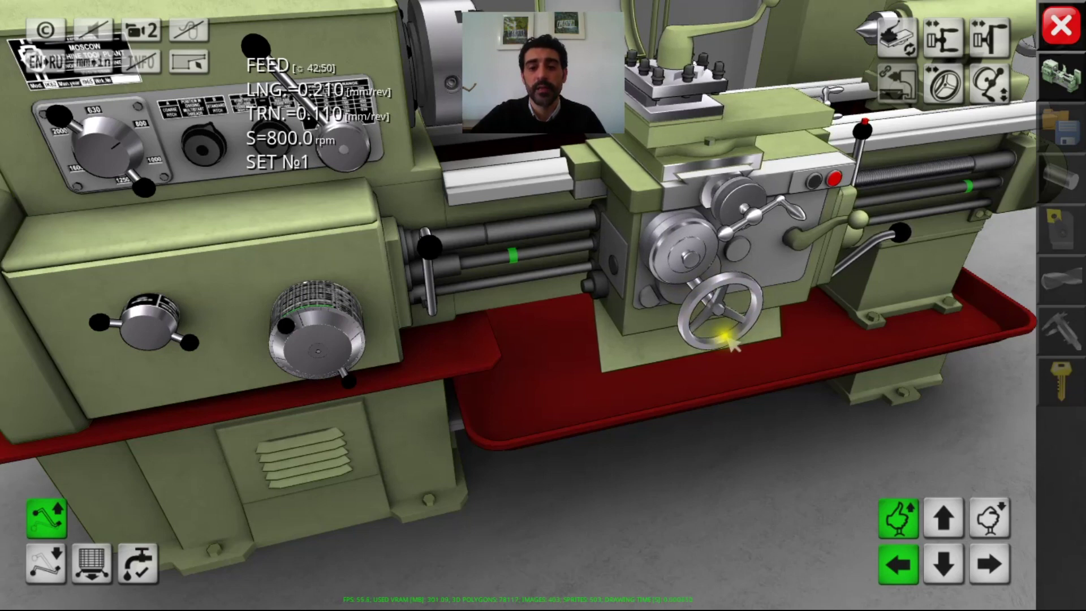
key(Left)
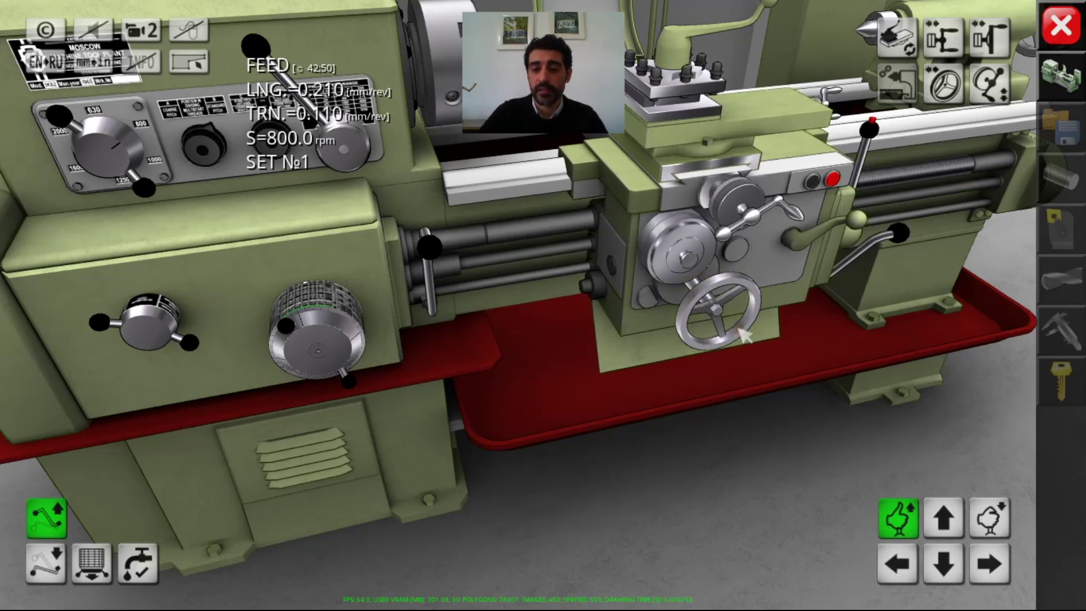
Run the transverse power feed briefly inward and outward on the cross slide, stopping it after each direction.
key(Up)
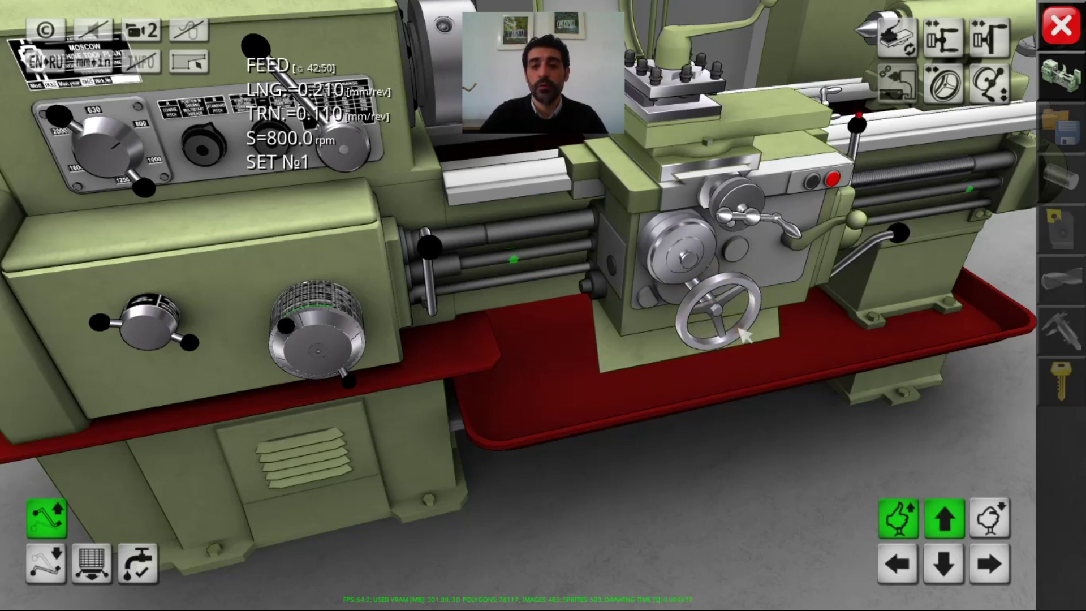
key(Up)
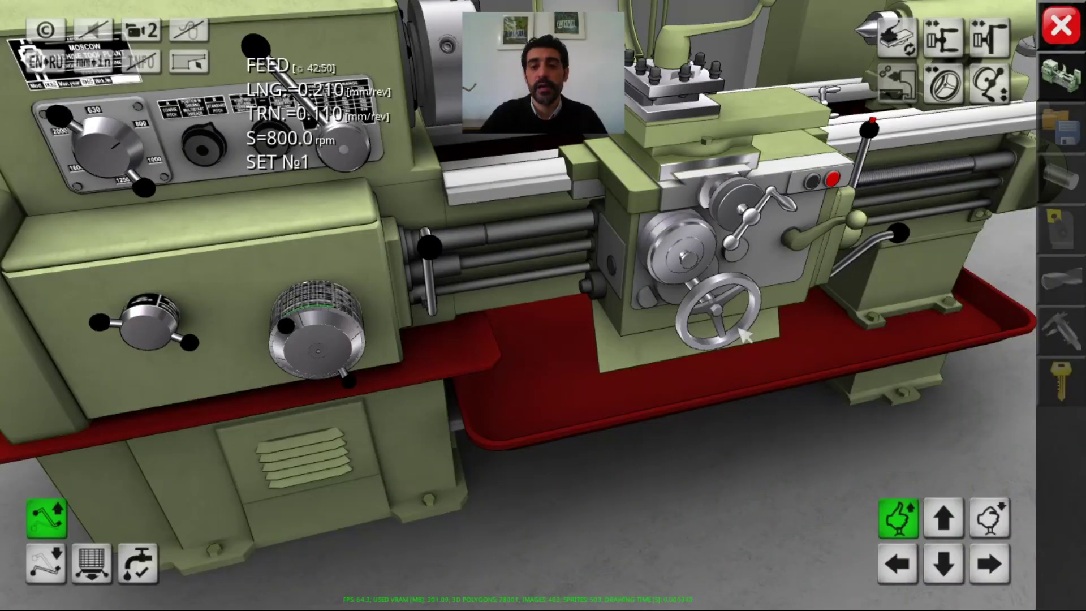
key(Down)
key(Down)
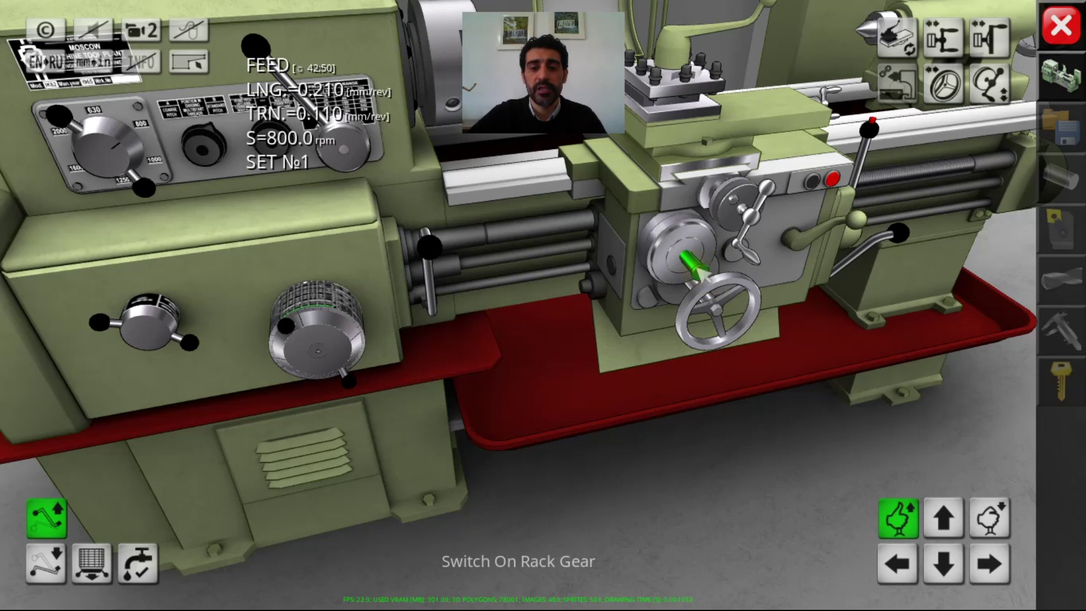
Switch the rack gear on and stop the spindle.
click(702, 272)
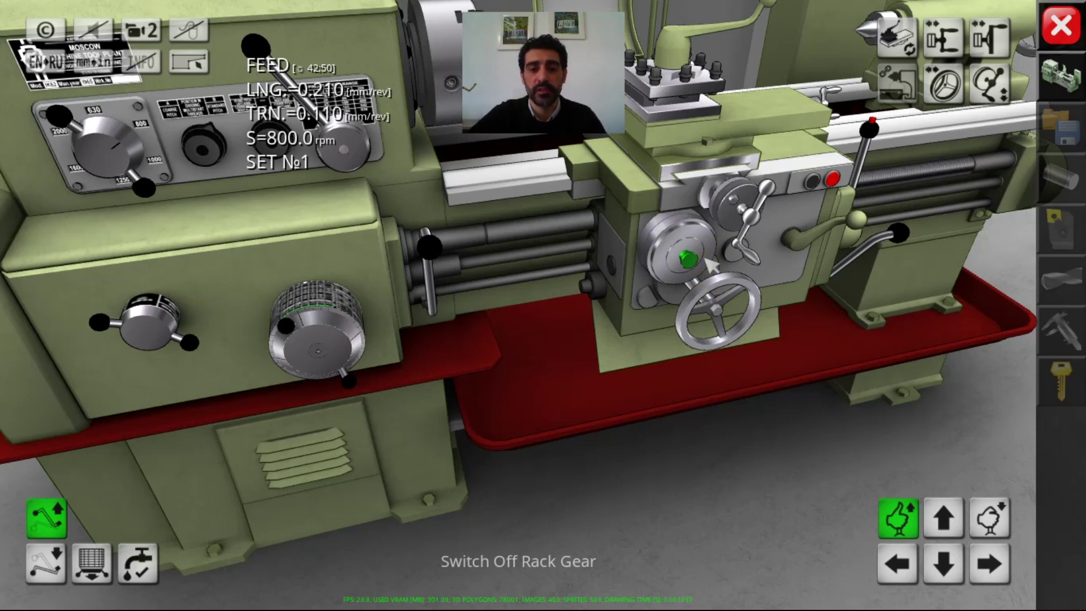
key(space)
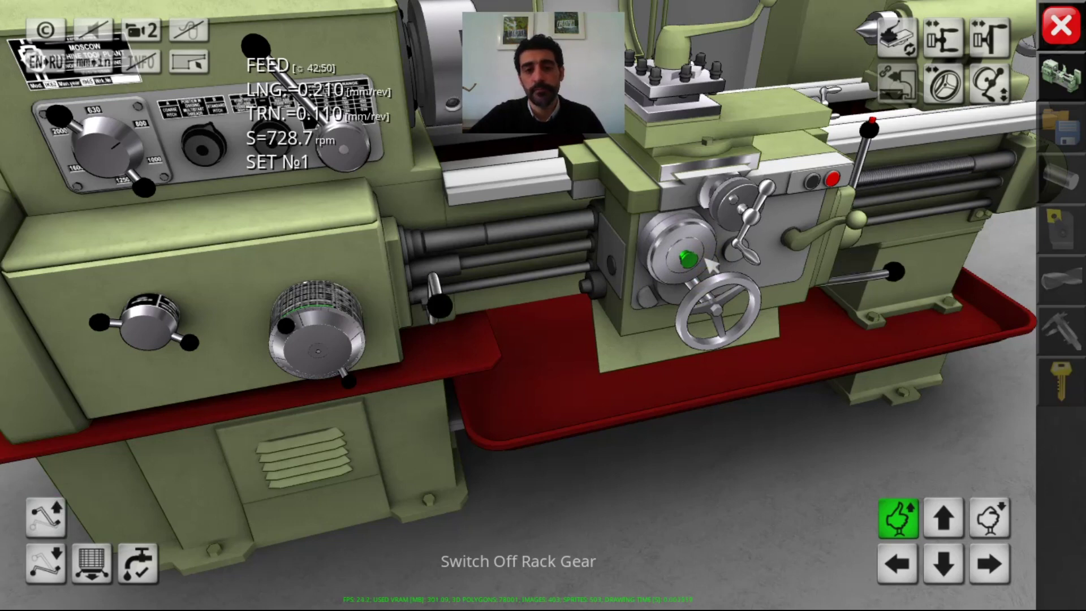
drag(788, 252, 481, 368)
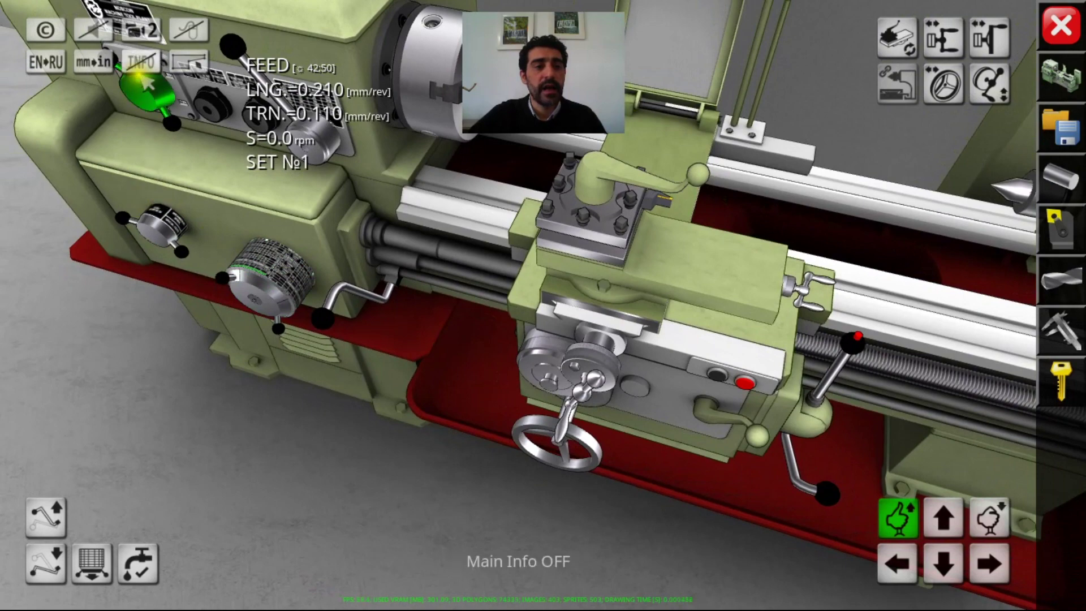
From the top camera, traverse the turning tool towards the chuck and inward until it sits beside the workpiece's free end.
click(141, 38)
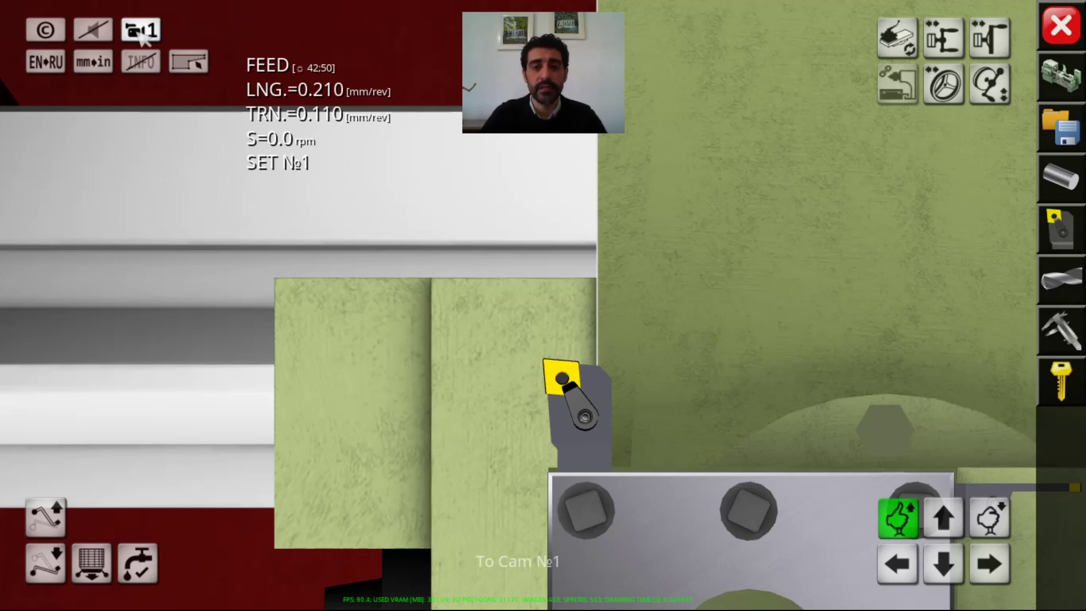
key(Page_Down)
key(Left)
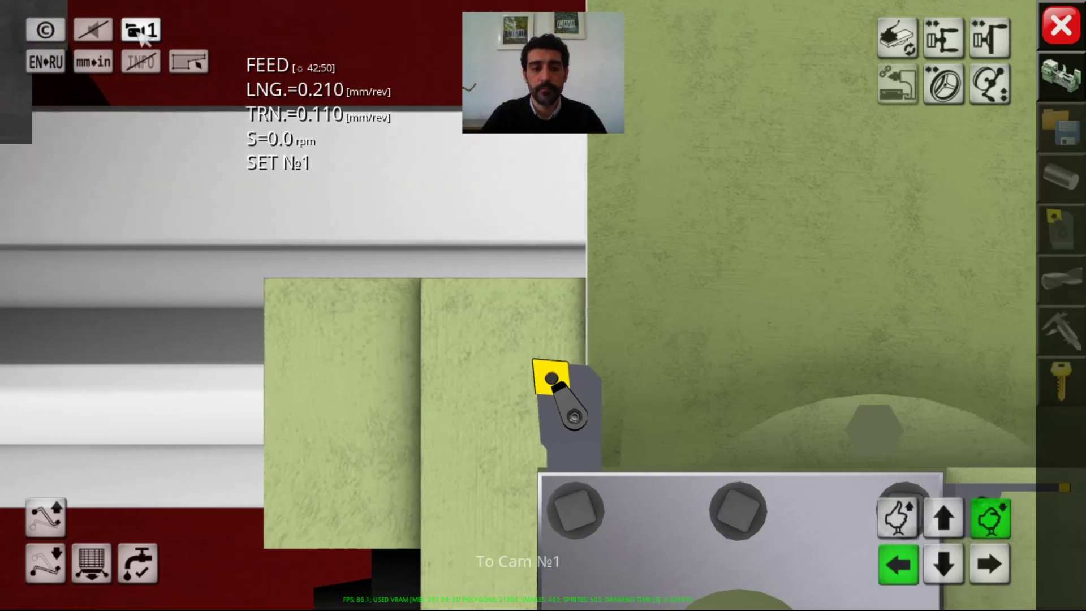
key(Page_Up)
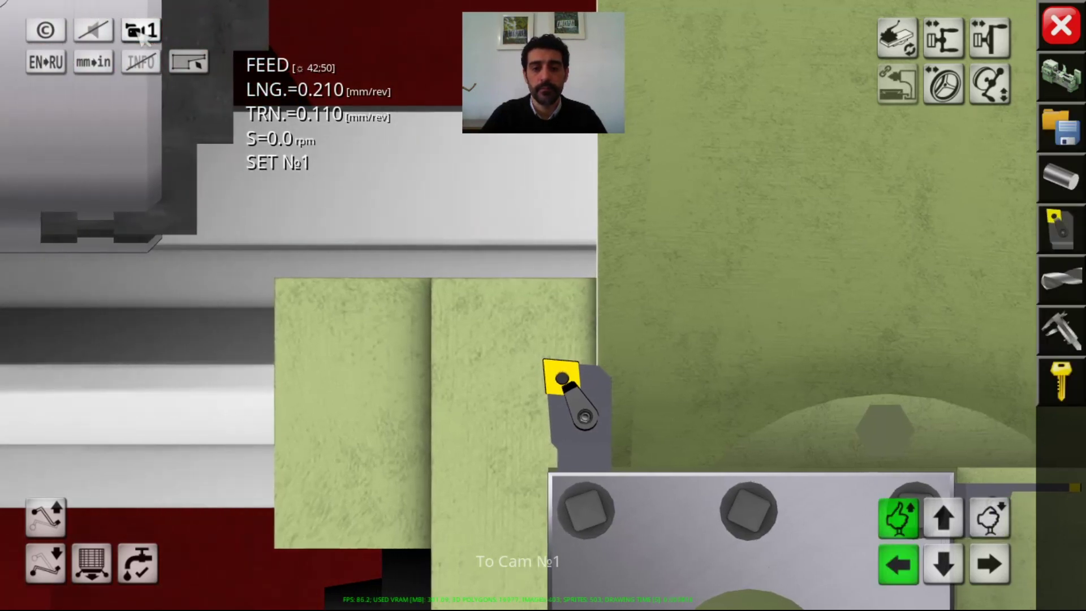
key(Up)
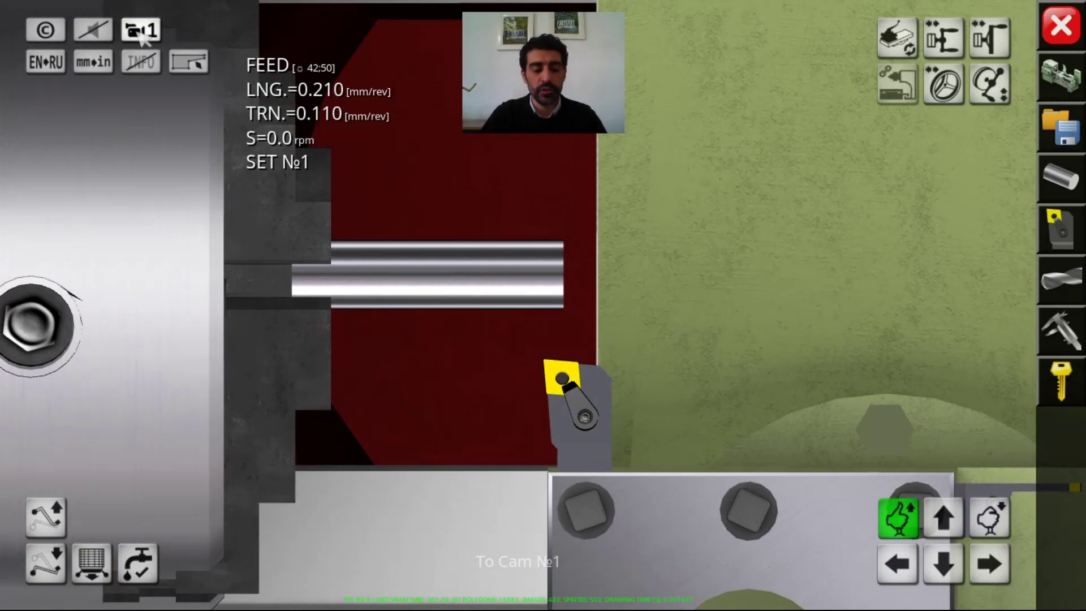
Start the spindle at 800 rpm and feed the tool longitudinally away from the chuck, back towards it, and away again.
key(w)
key(Right)
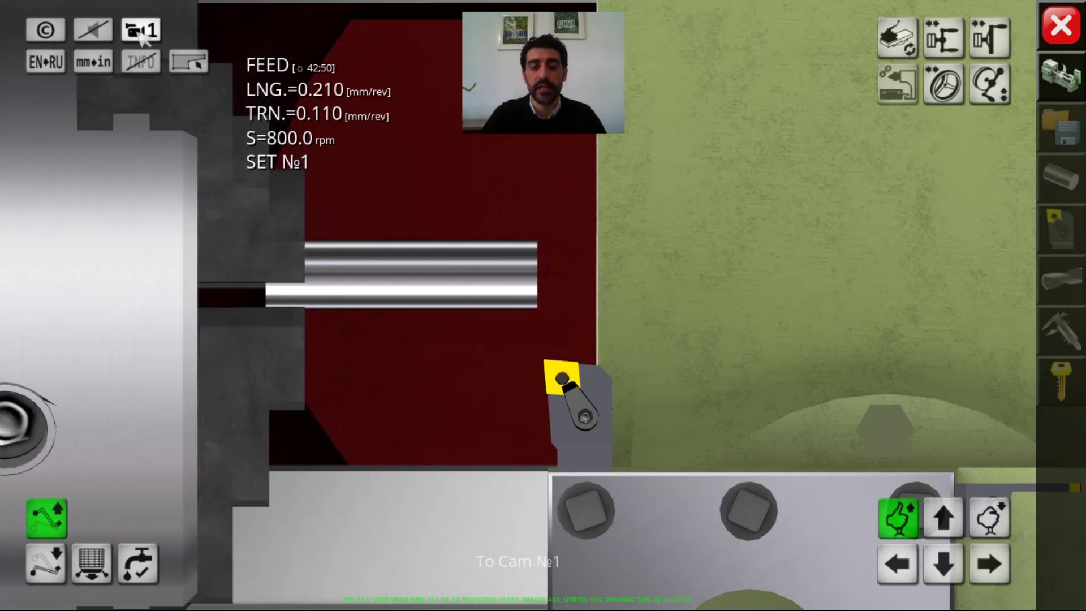
key(Left)
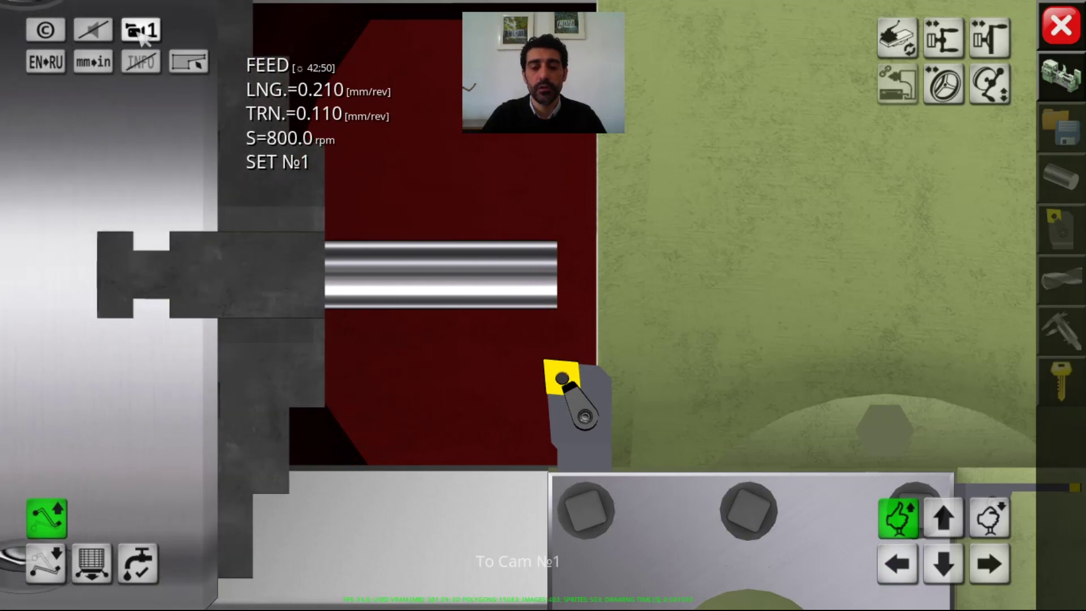
key(Right)
Feed the tool in and out crosswise and slightly away from the chuck, bringing its tip close to the workpiece's end corner.
key(Up)
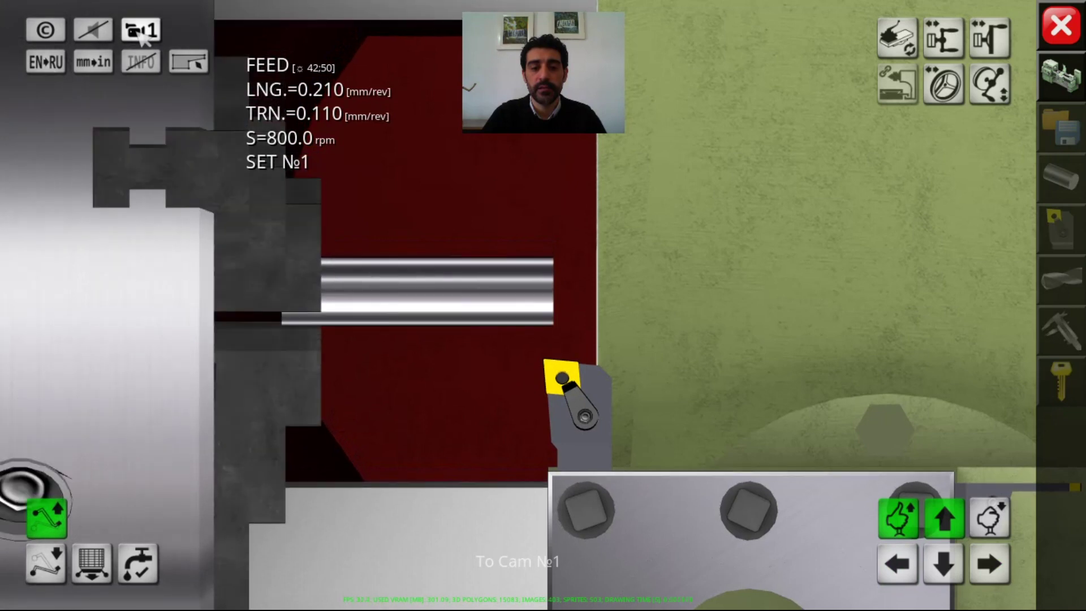
key(Down)
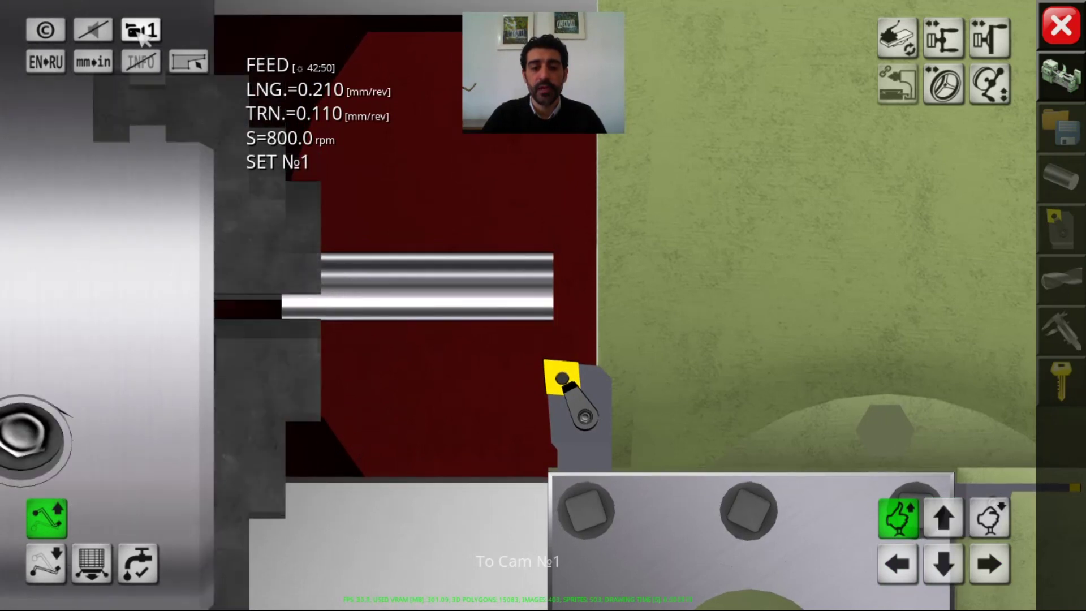
key(Up)
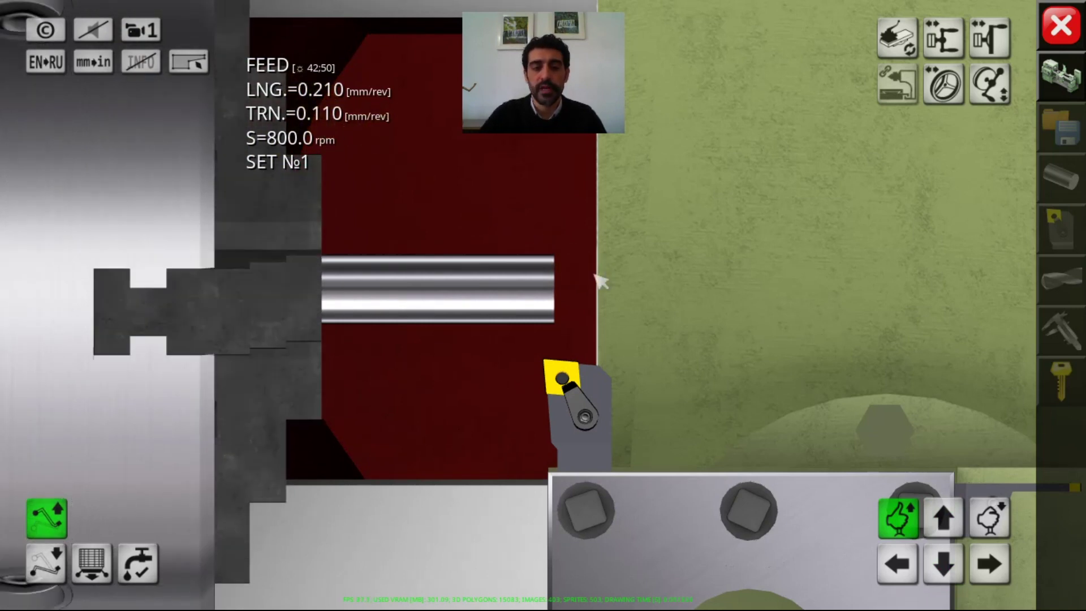
key(Right)
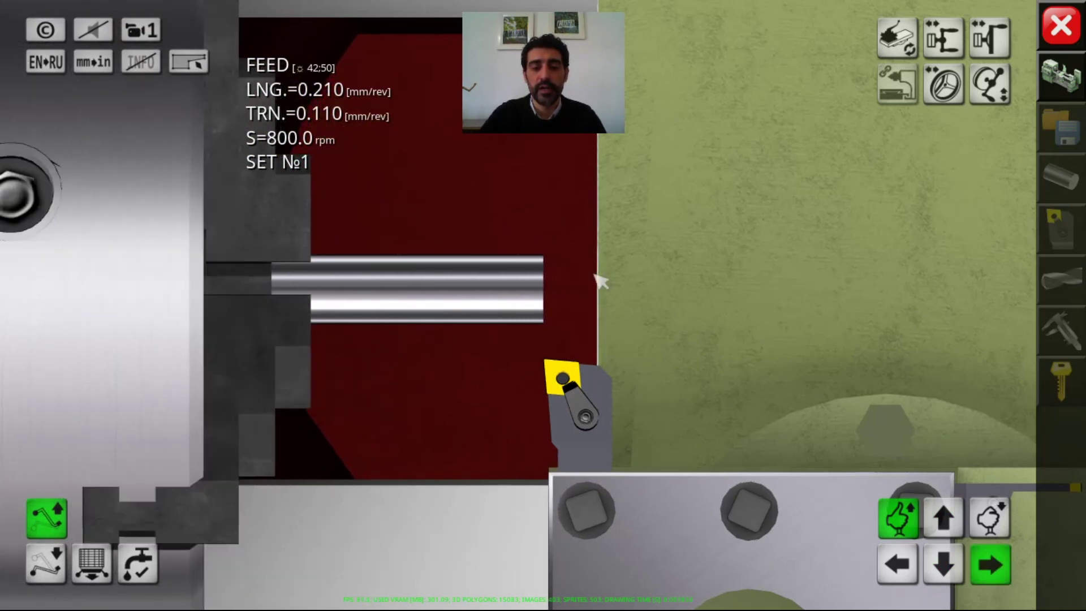
key(Up)
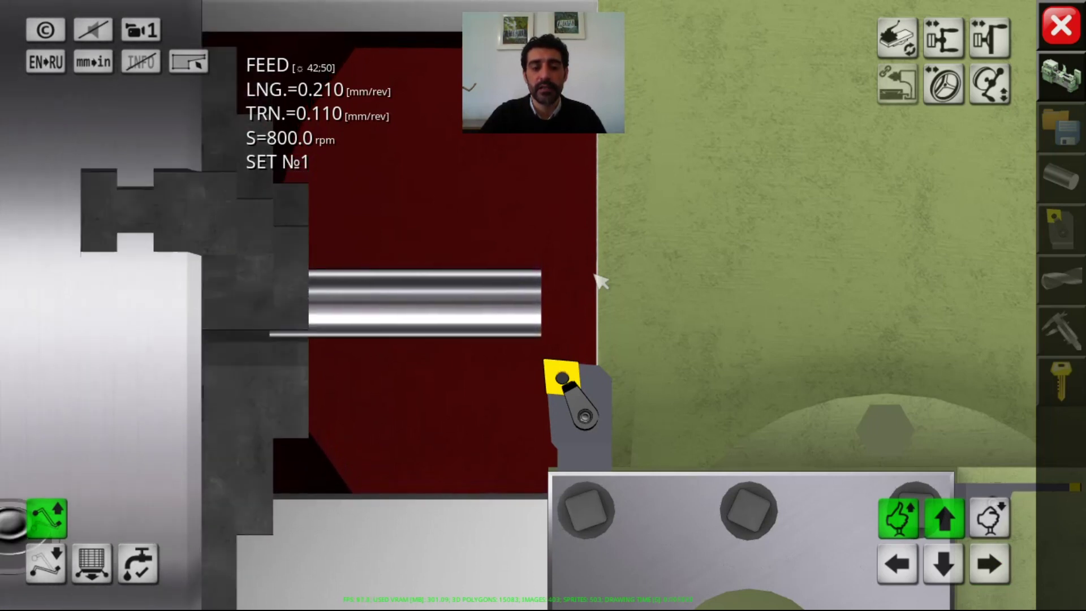
key(Up)
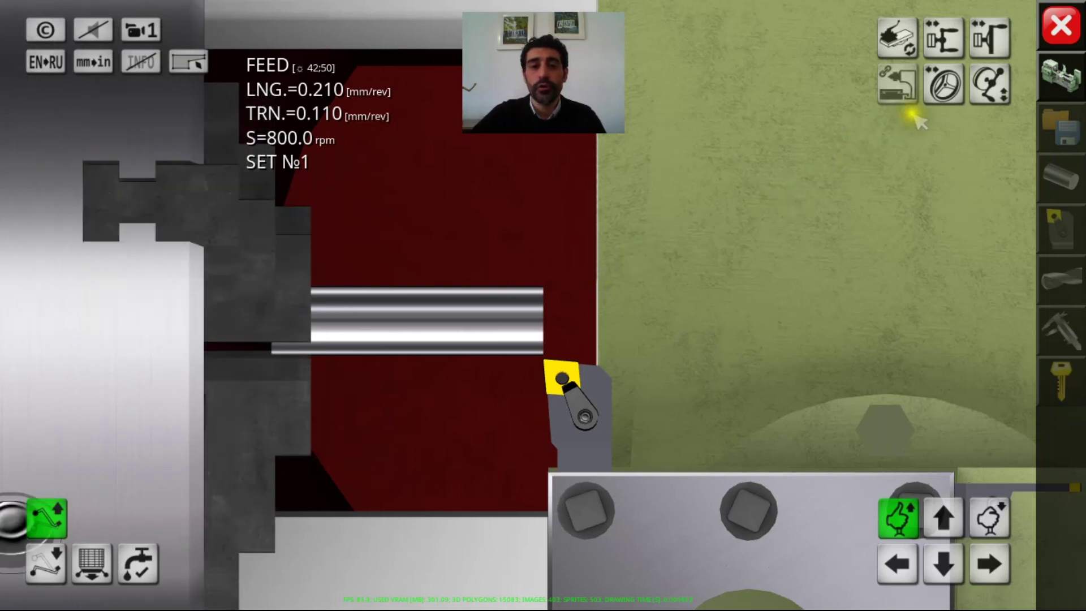
Show the longitudinal and cross handwheel dials and turn the longitudinal handwheel at x1 speed to 27.3 mm.
click(944, 85)
click(990, 85)
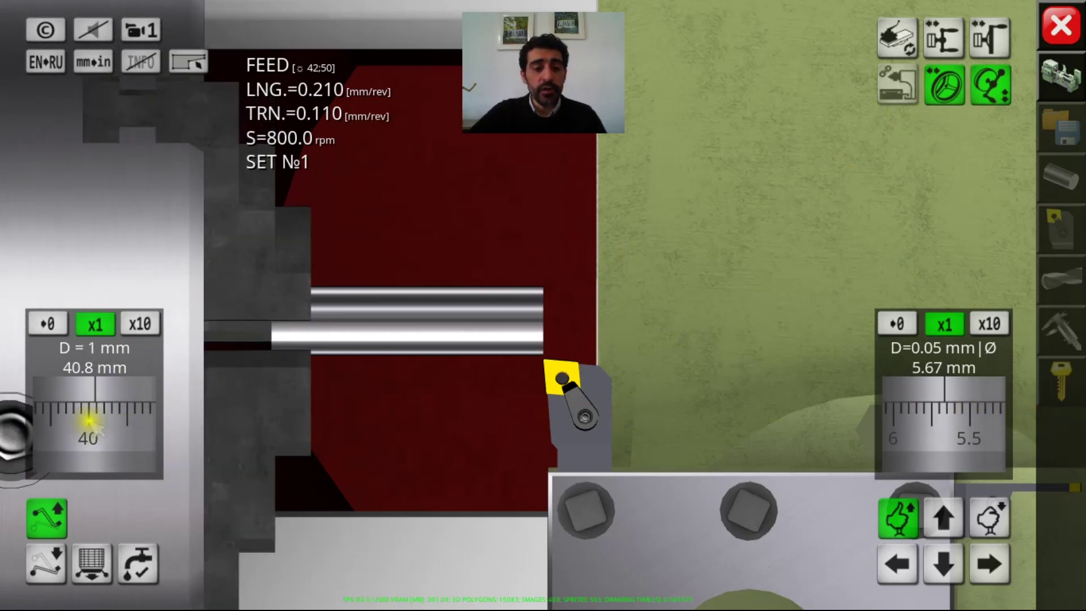
drag(76, 417, 108, 417)
click(141, 32)
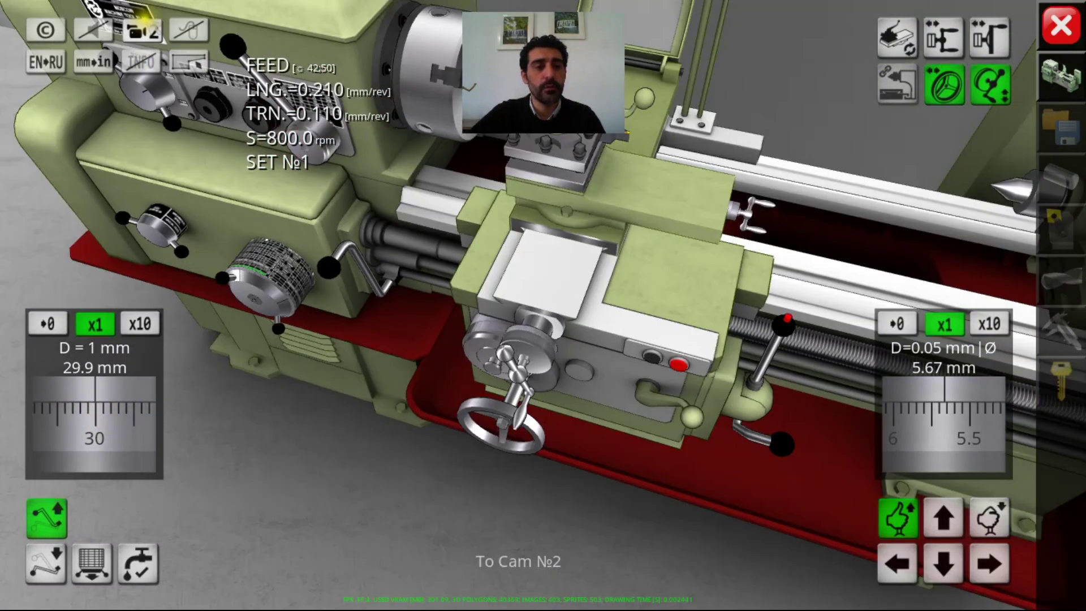
mouse_move(108, 435)
mouse_down()
mouse_move(58, 420)
mouse_move(2, 424)
mouse_move(358, 413)
mouse_move(363, 425)
mouse_move(136, 436)
mouse_move(49, 424)
mouse_move(117, 431)
mouse_move(121, 418)
mouse_up()
Turn the longitudinal handwheel at x10 speed, and return it to x1 to bring the carriage to 38.3 mm.
click(141, 324)
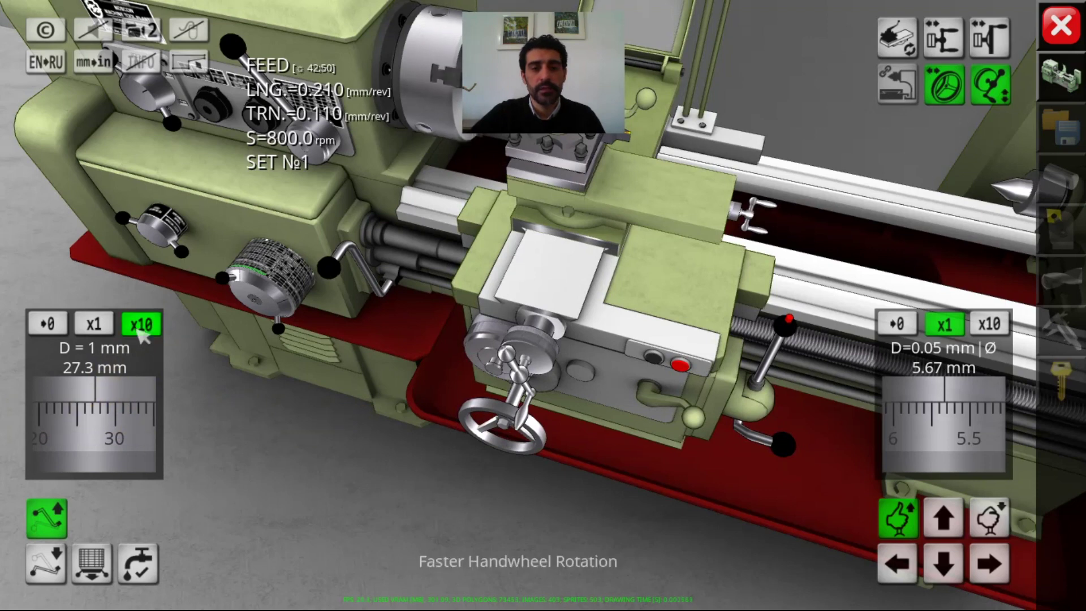
mouse_move(48, 440)
mouse_down()
mouse_move(332, 430)
mouse_move(42, 437)
mouse_up()
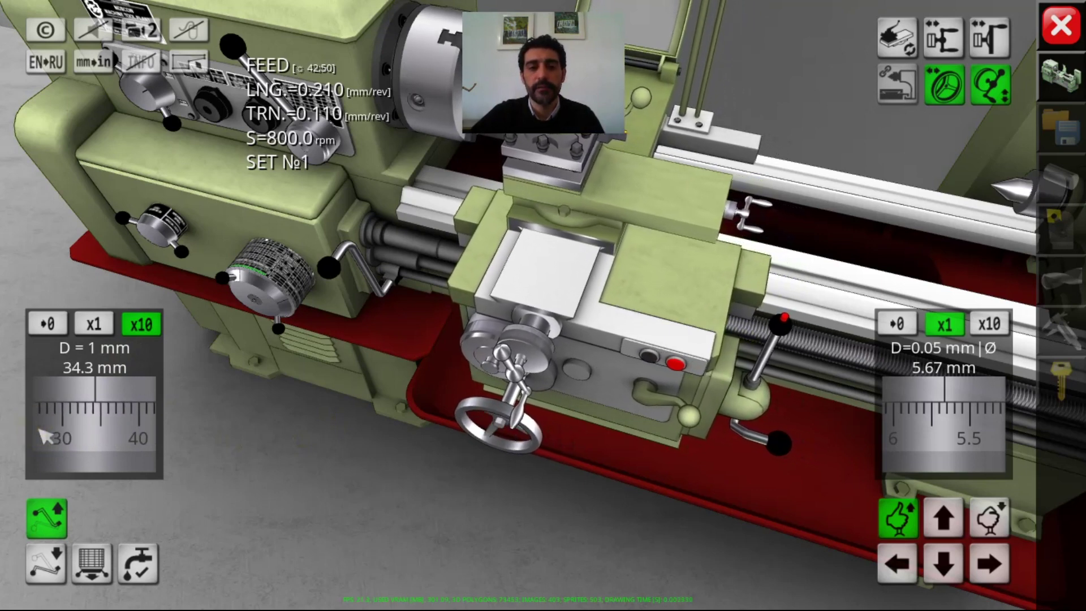
click(94, 325)
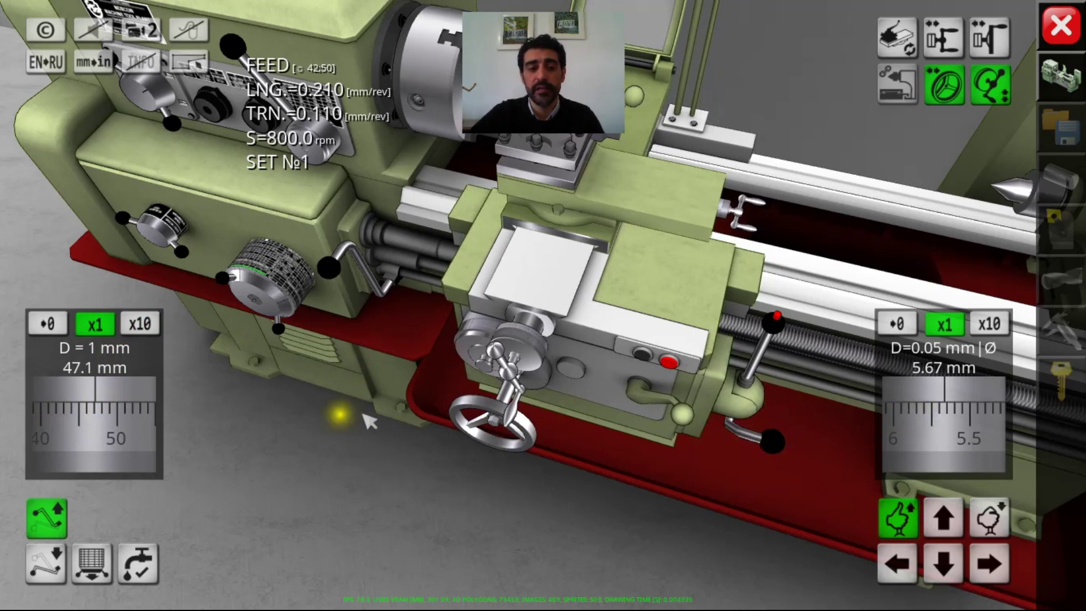
drag(364, 417, 257, 430)
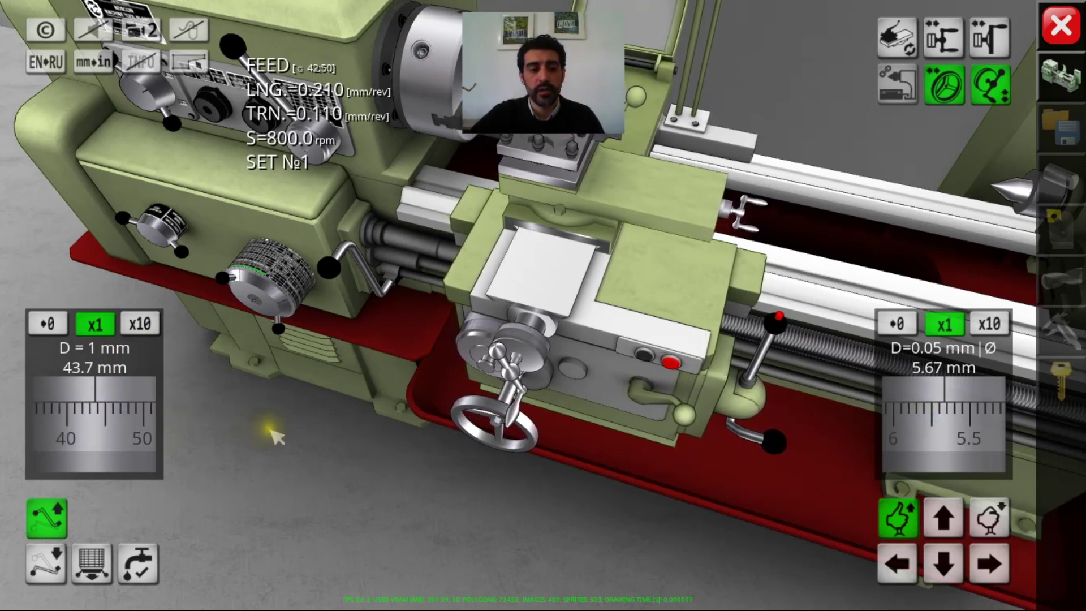
Turn the cross handwheel at x10 speed to 1.45 mm and set its speed back to x1.
click(990, 323)
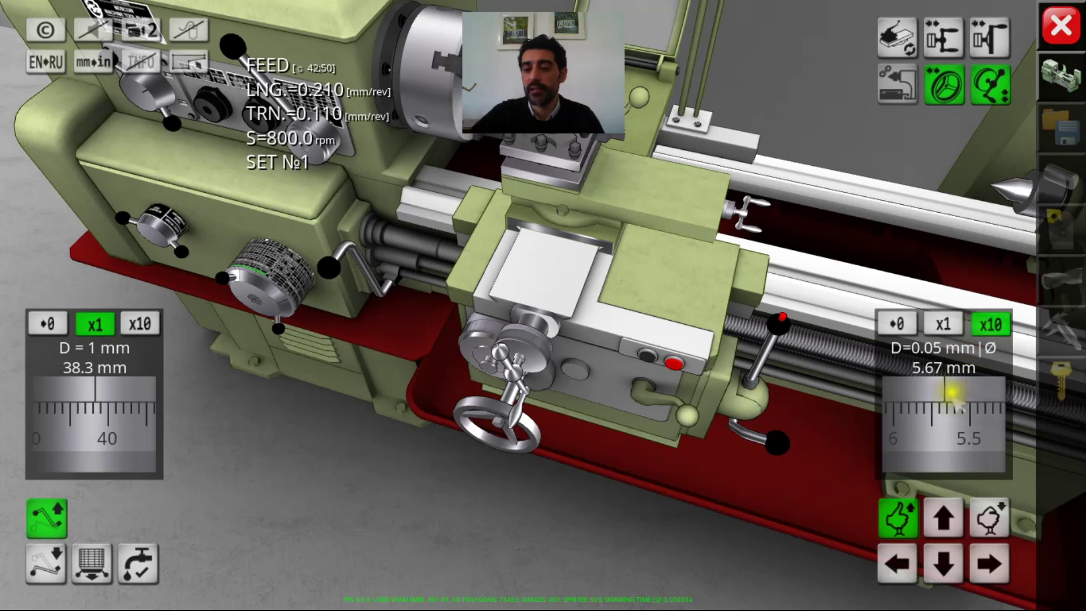
drag(942, 410, 897, 420)
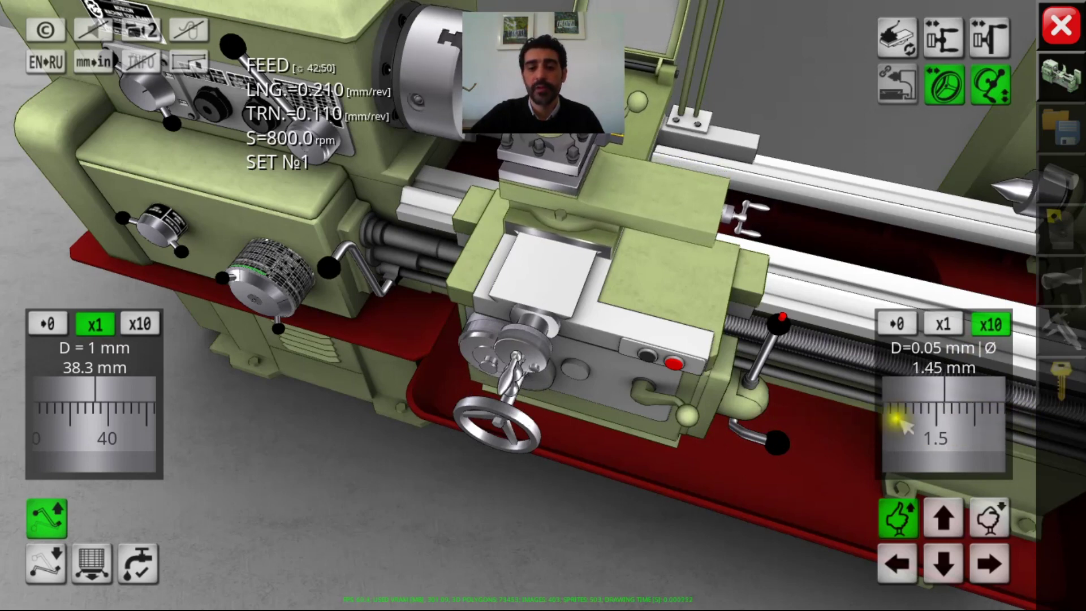
click(943, 323)
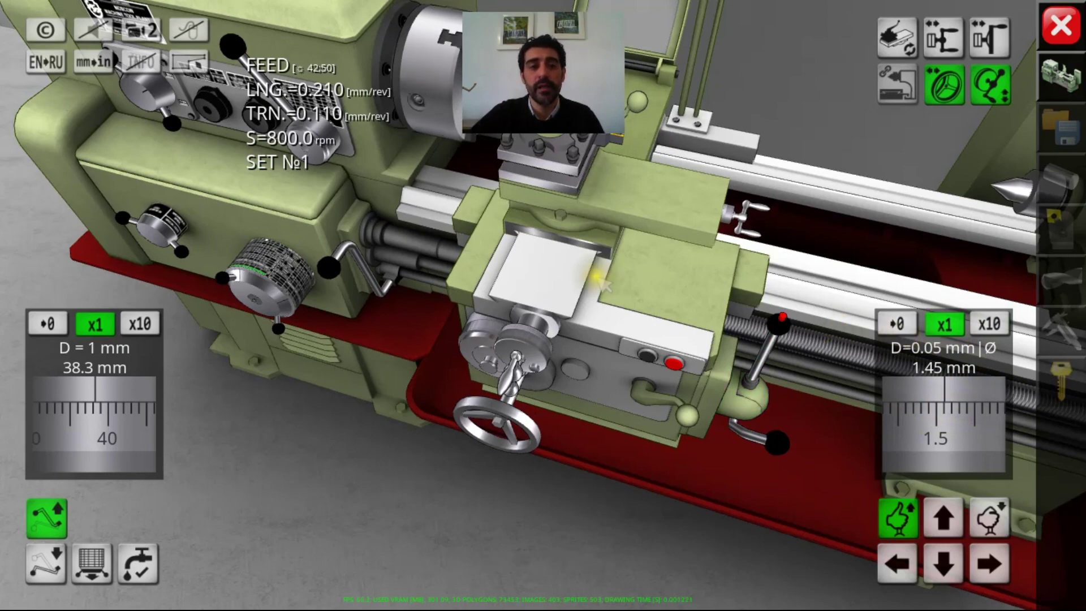
Bring the tool up to the workpiece's end corner with the cross handwheel at x10 to 7.80 mm and the longitudinal one to 40.7 mm.
click(140, 30)
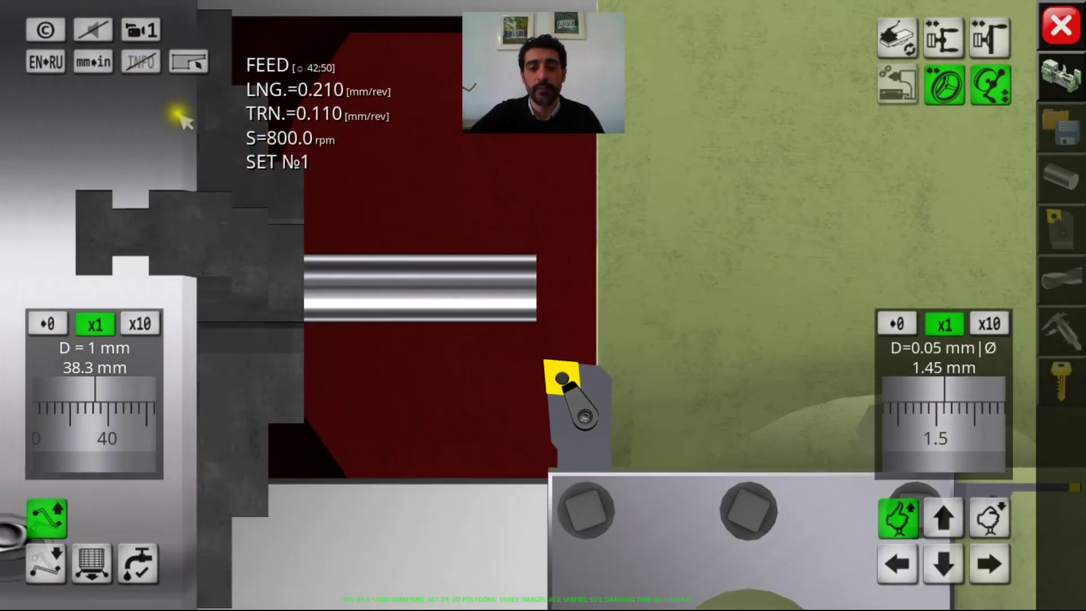
click(990, 324)
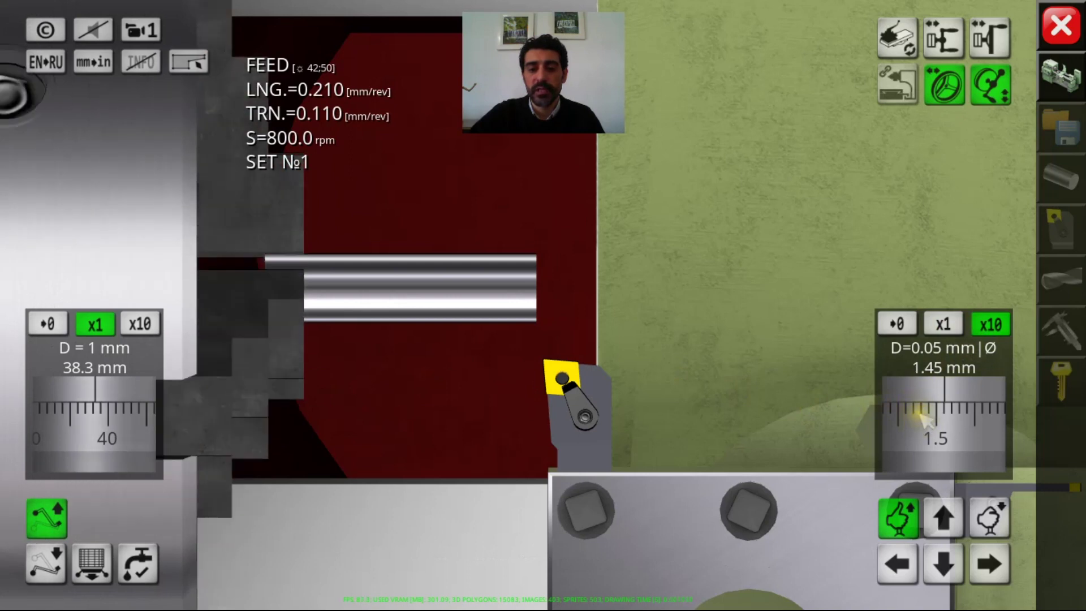
drag(919, 417, 940, 417)
drag(124, 416, 106, 416)
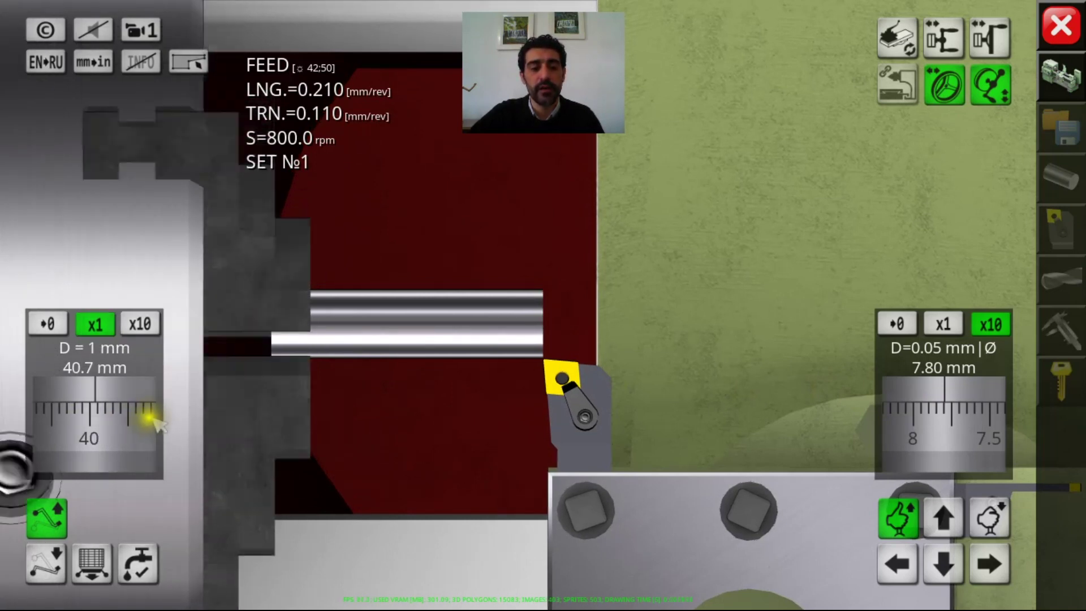
Adjust the longitudinal handwheel to 40.9 mm, face the workpiece end with the power cross feed, and zero the longitudinal dial.
scroll(158, 424, up, 1)
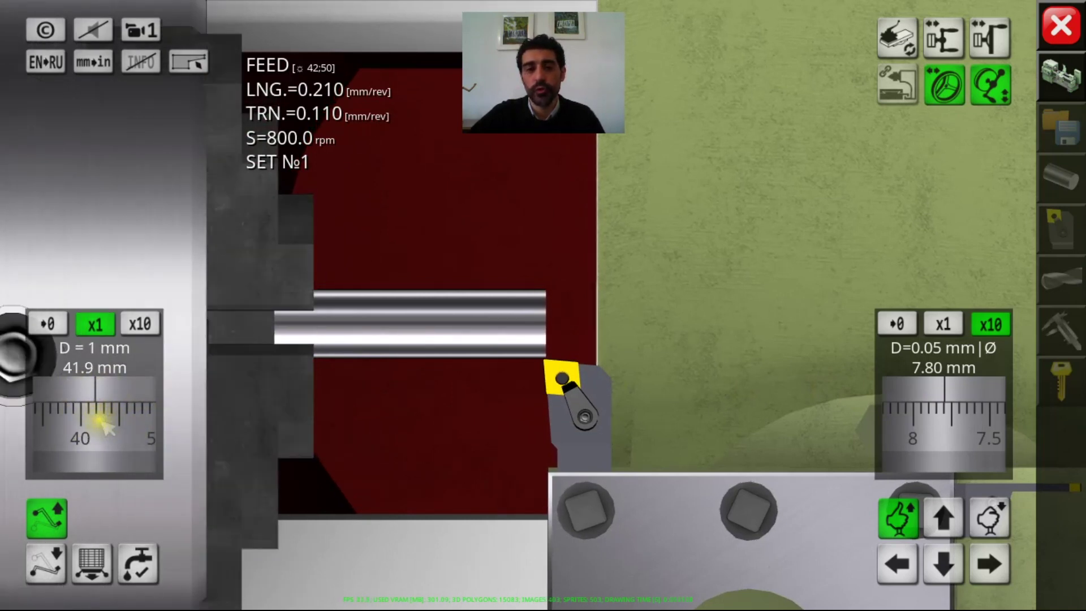
drag(80, 419, 84, 421)
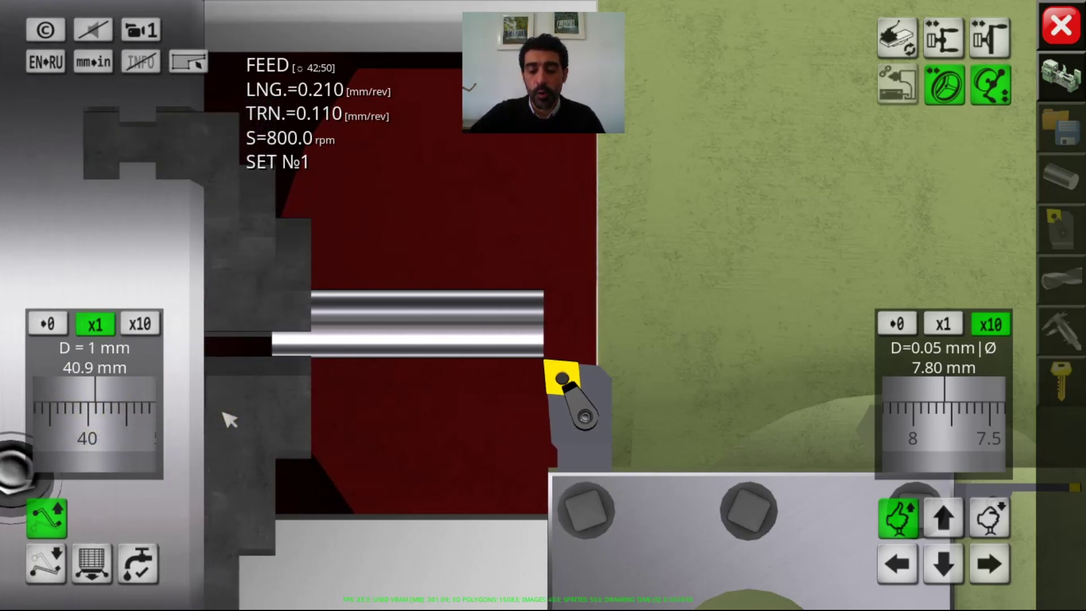
key(Up)
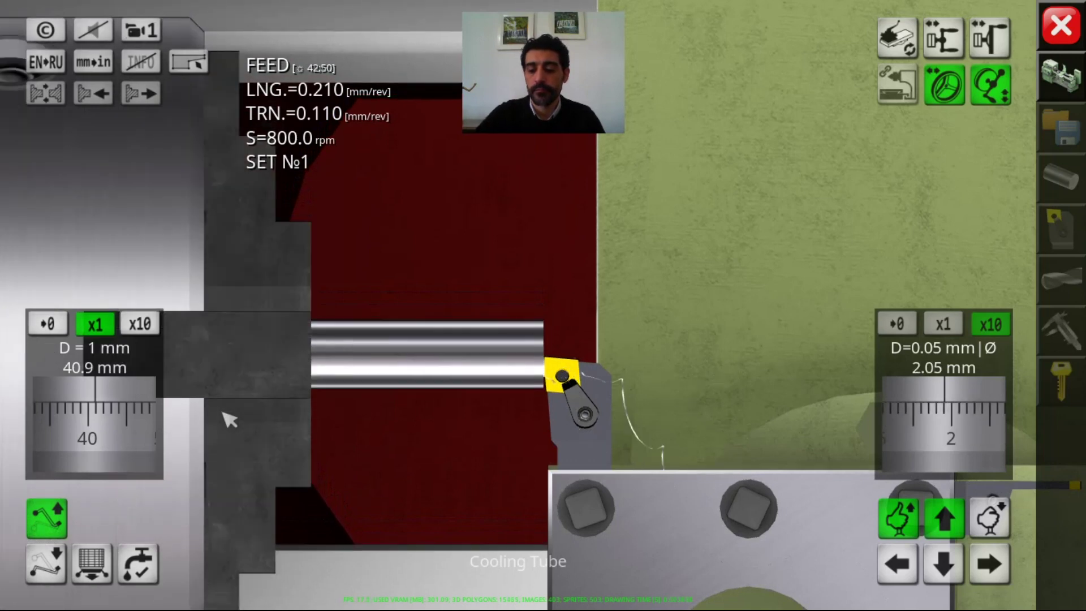
key(Up)
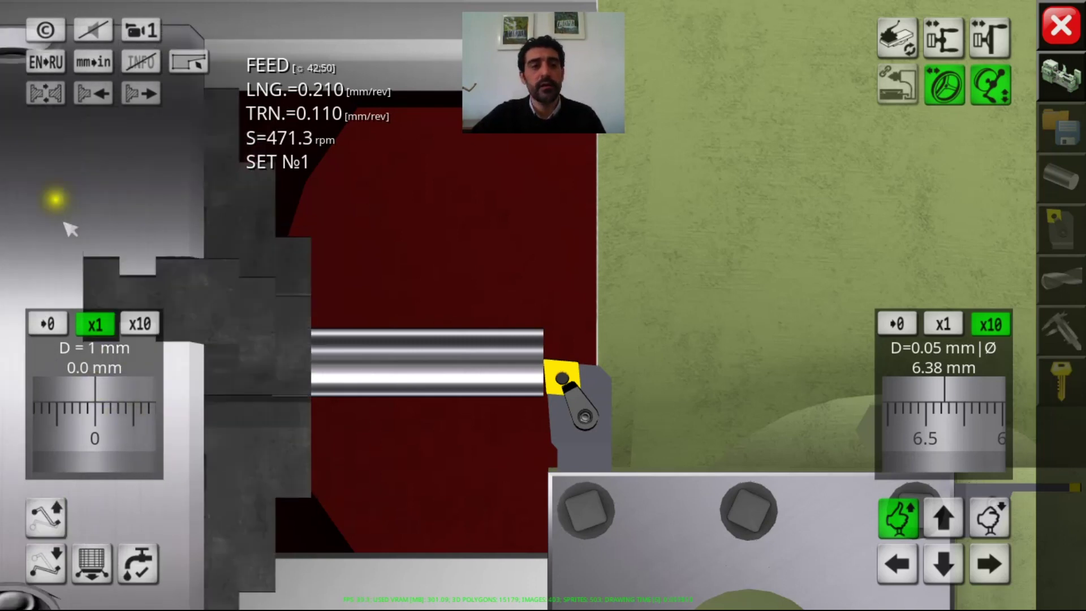
Examine the longitudinal and cross handwheel dials up close in the 3D machine view, and return to the top view of the workpiece.
click(140, 29)
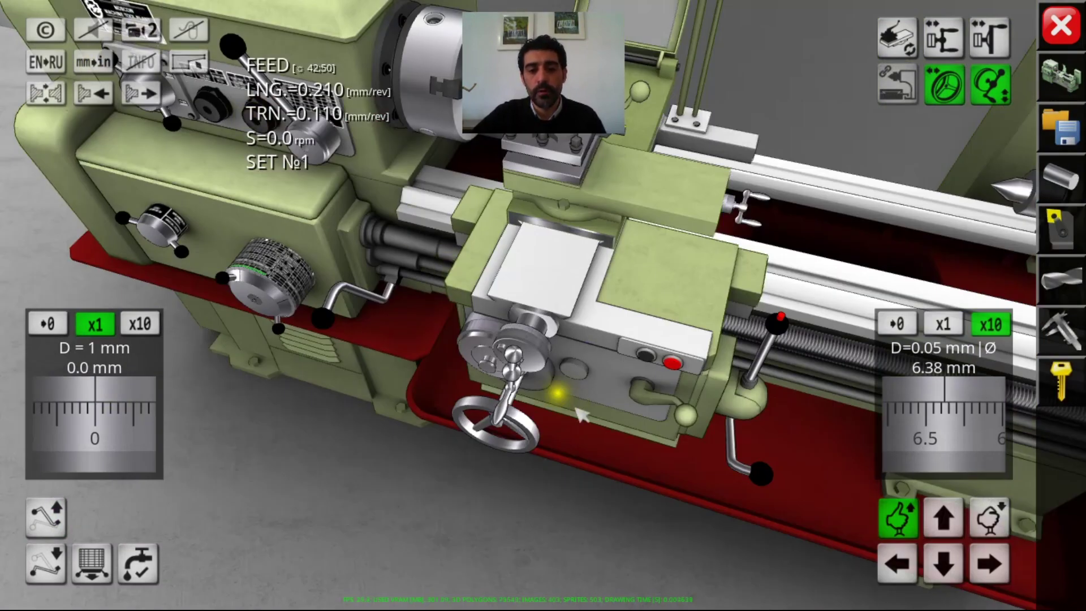
scroll(516, 380, up, 5)
drag(640, 410, 904, 225)
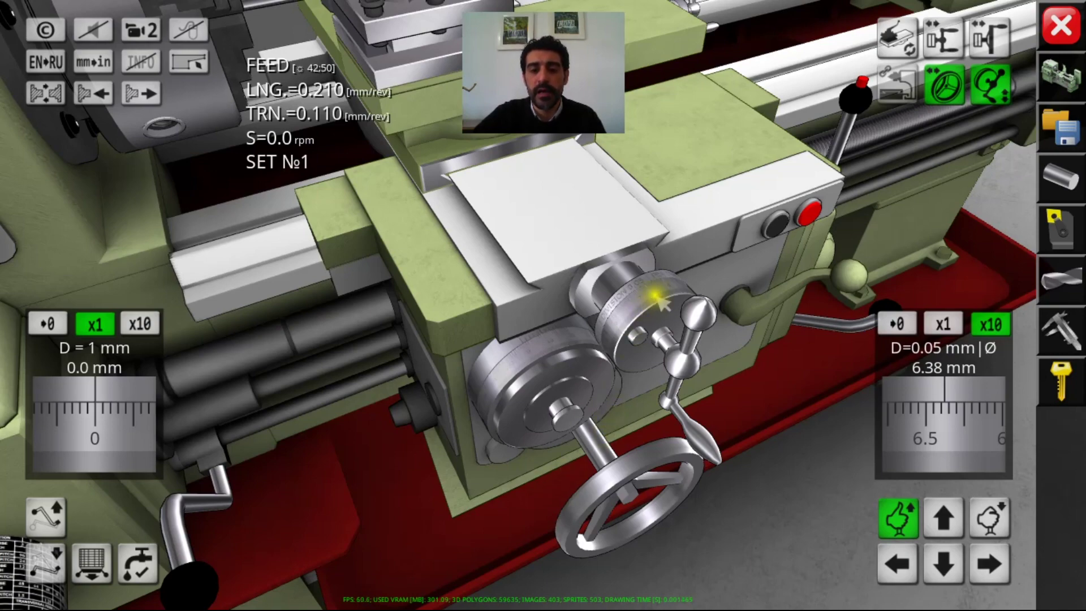
drag(787, 320, 702, 453)
scroll(576, 438, up, 2)
drag(627, 381, 674, 289)
scroll(674, 288, down, 2)
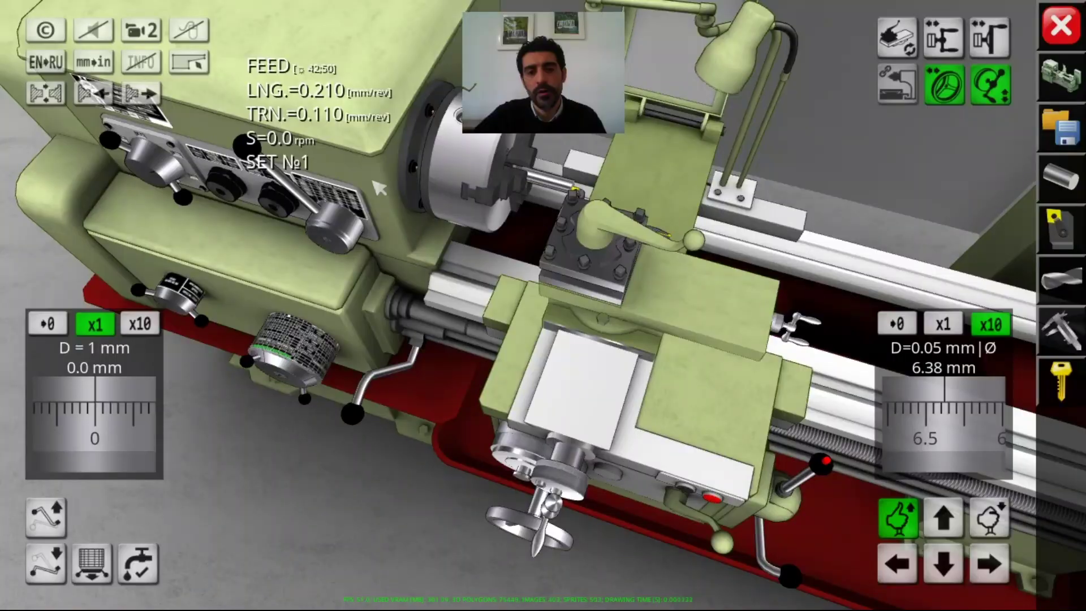
click(138, 33)
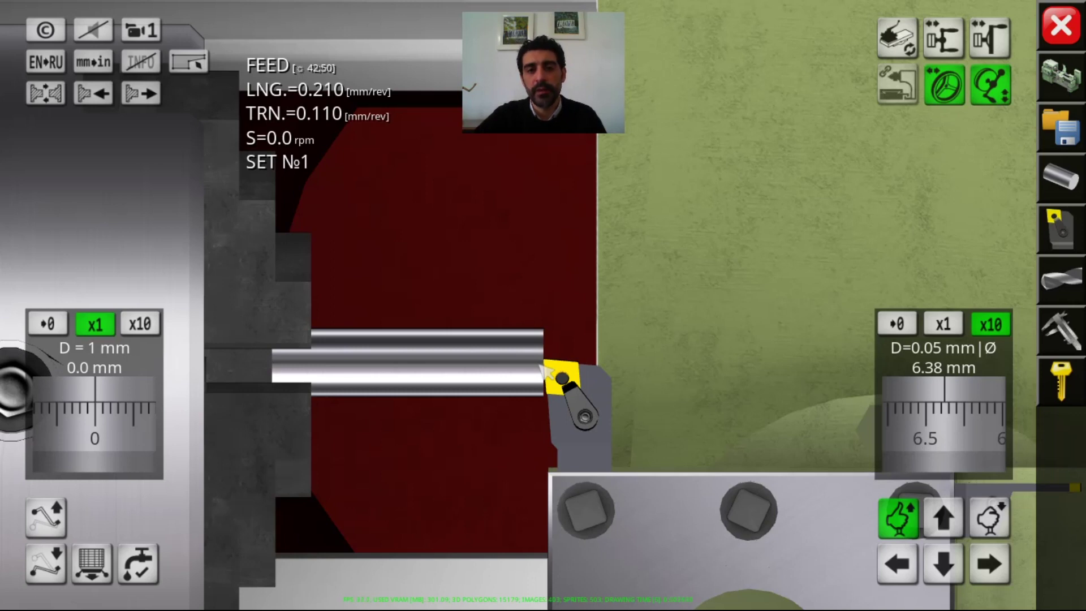
Back the tool off the faced end to 198.7 mm longitudinally, and set the cross handwheel to 0.76 mm for the first pass.
drag(75, 416, 85, 419)
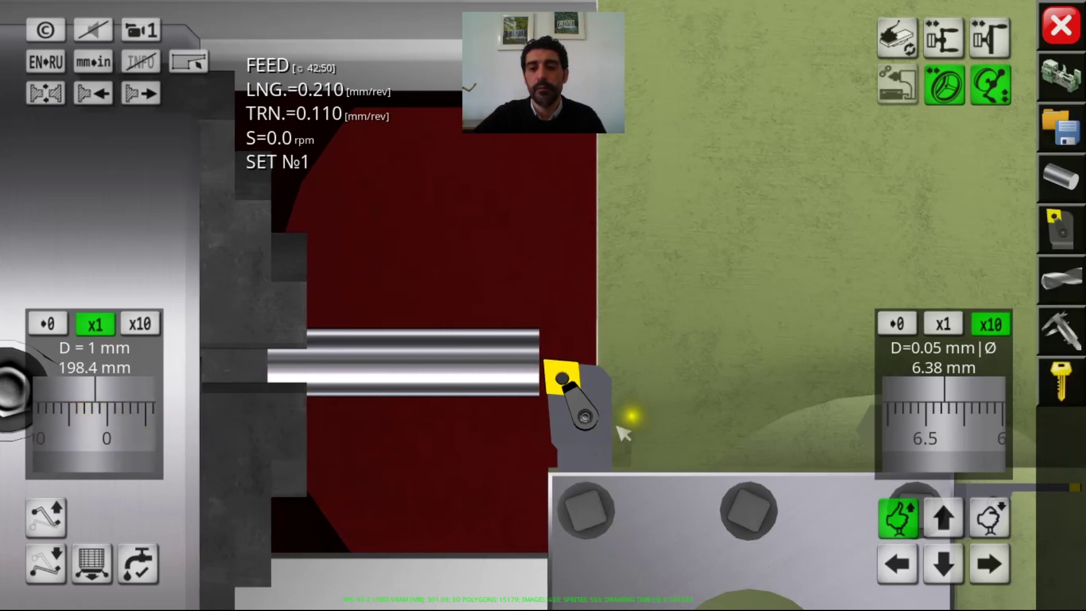
drag(970, 408, 882, 428)
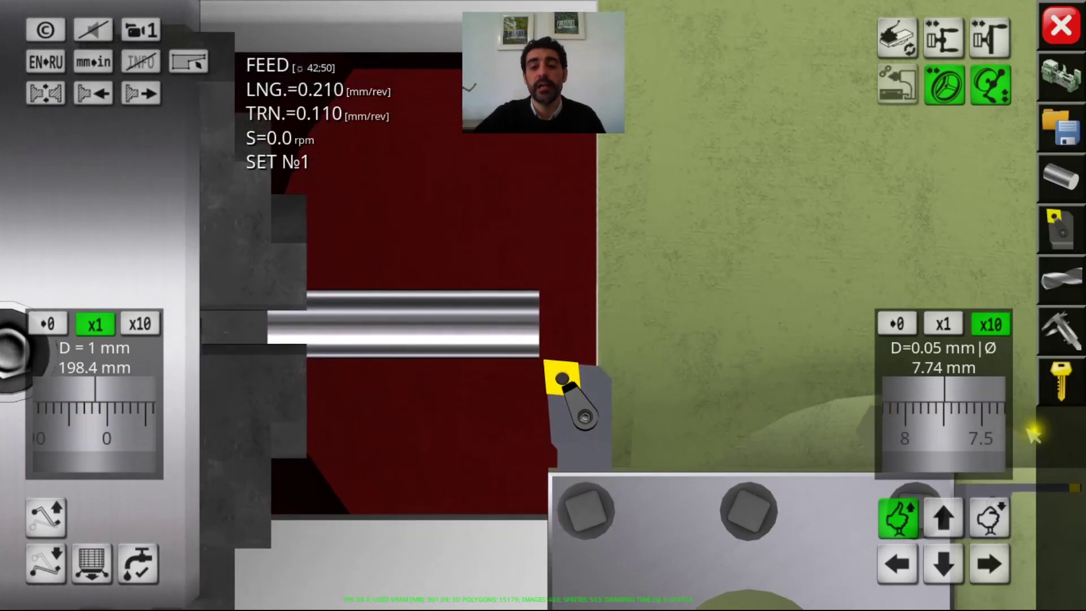
mouse_move(99, 410)
mouse_down()
mouse_move(89, 405)
mouse_move(102, 415)
mouse_up()
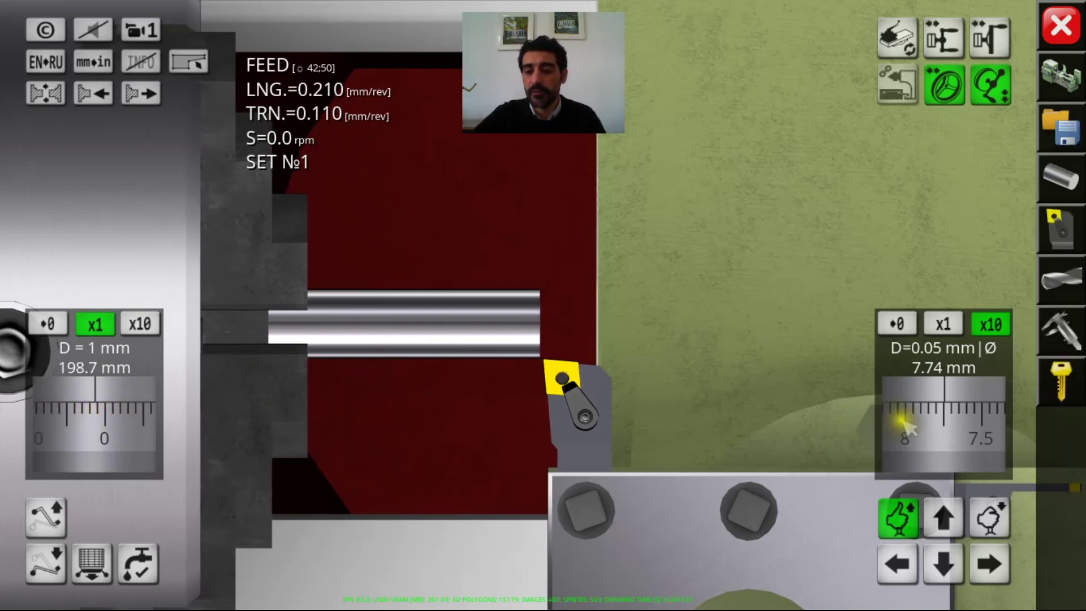
drag(903, 426, 913, 428)
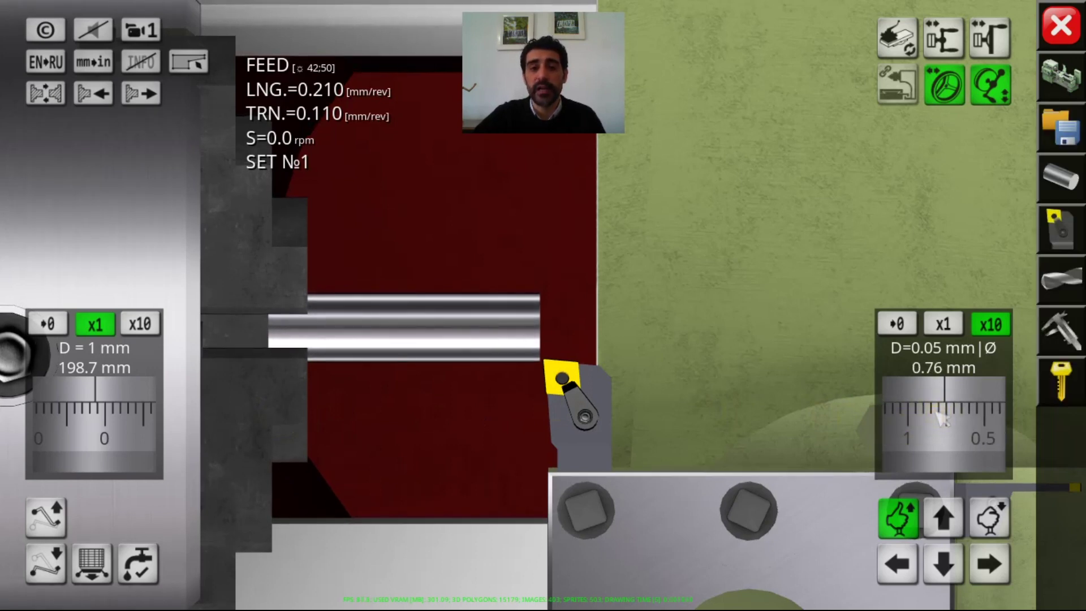
Start the spindle, turn the workpiece with the power longitudinal feed to 43.5 mm, and zero the cross dial.
key(Page_Up)
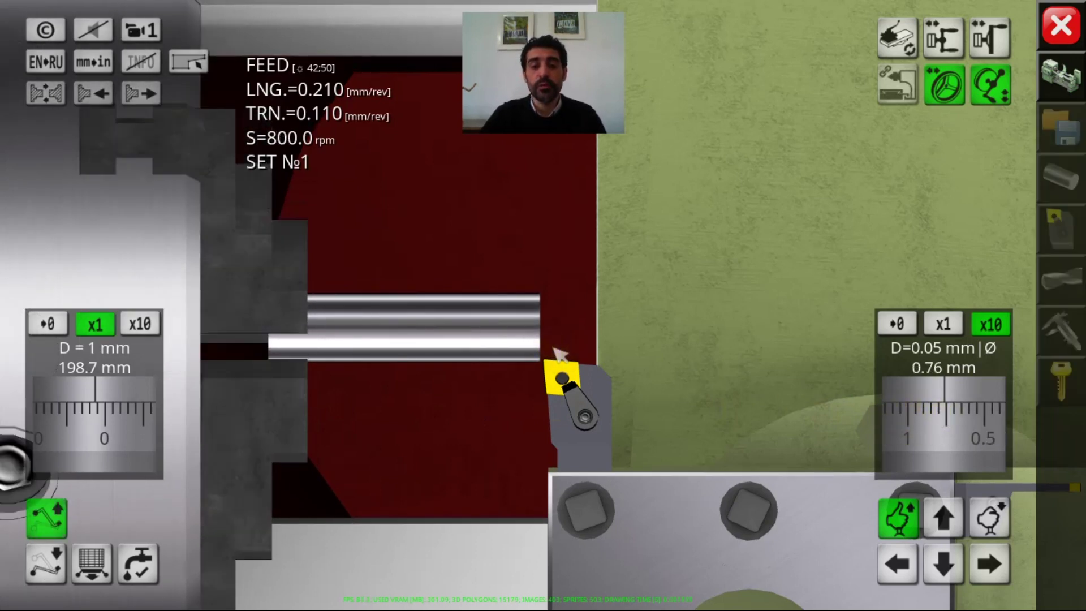
key(Left)
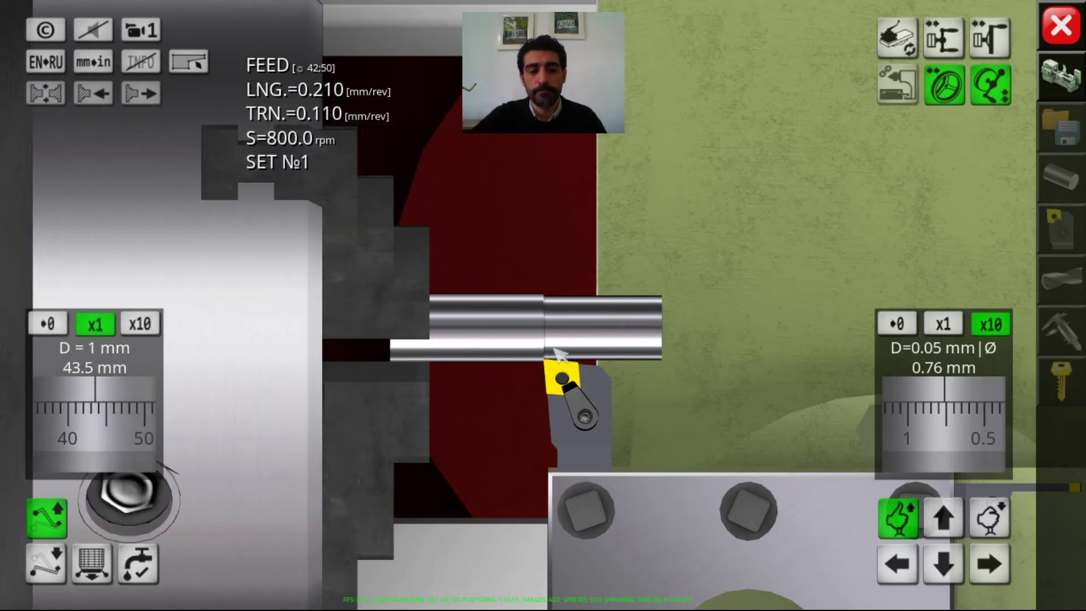
click(502, 382)
click(494, 384)
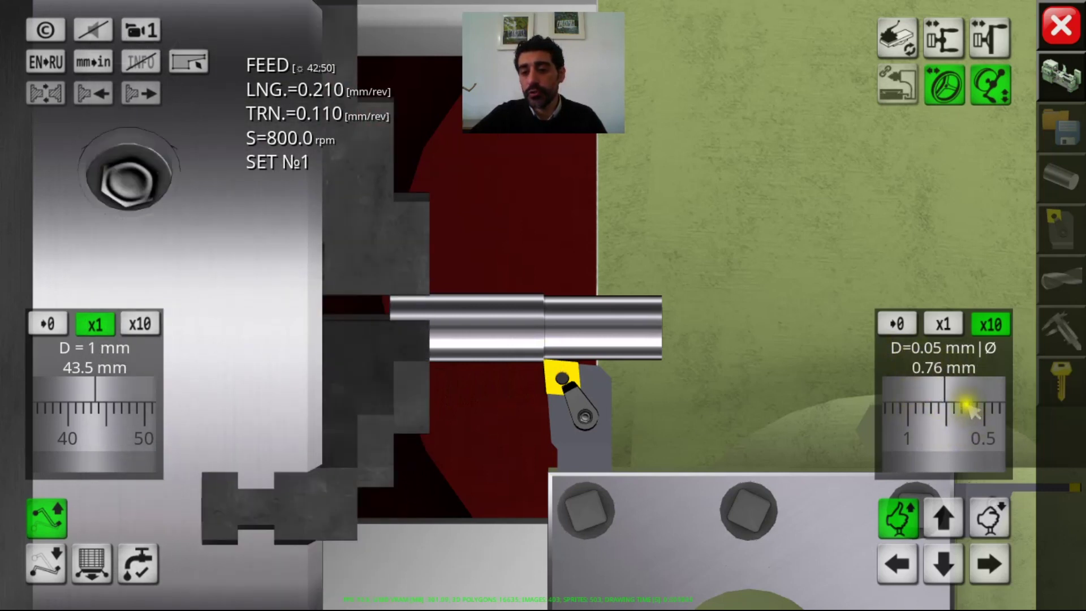
click(897, 324)
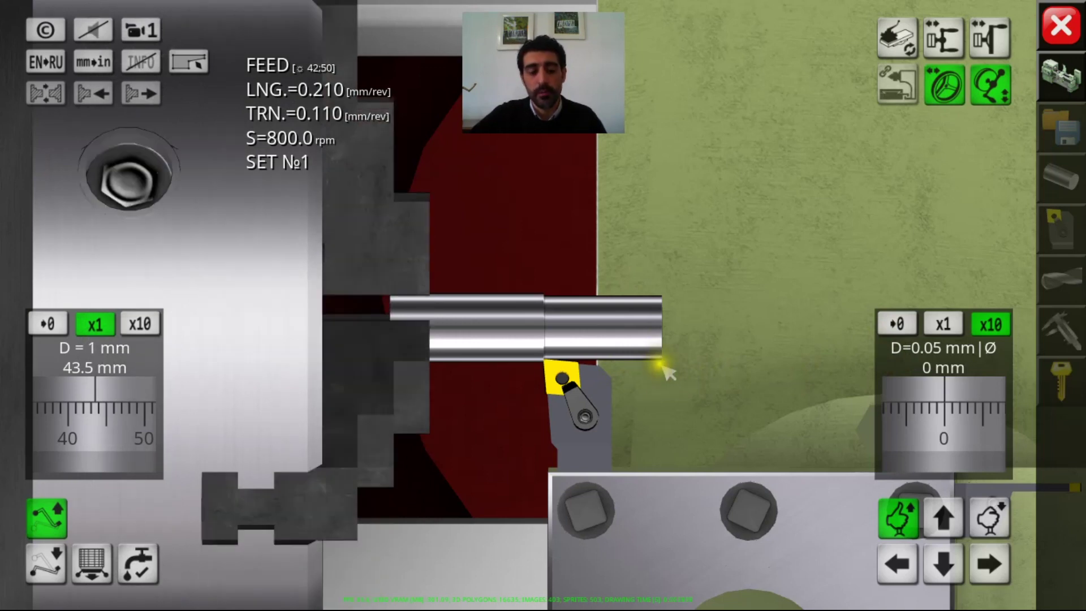
Stop the spindle and measure the diameter of the turned section in the processed part dimensions.
key(space)
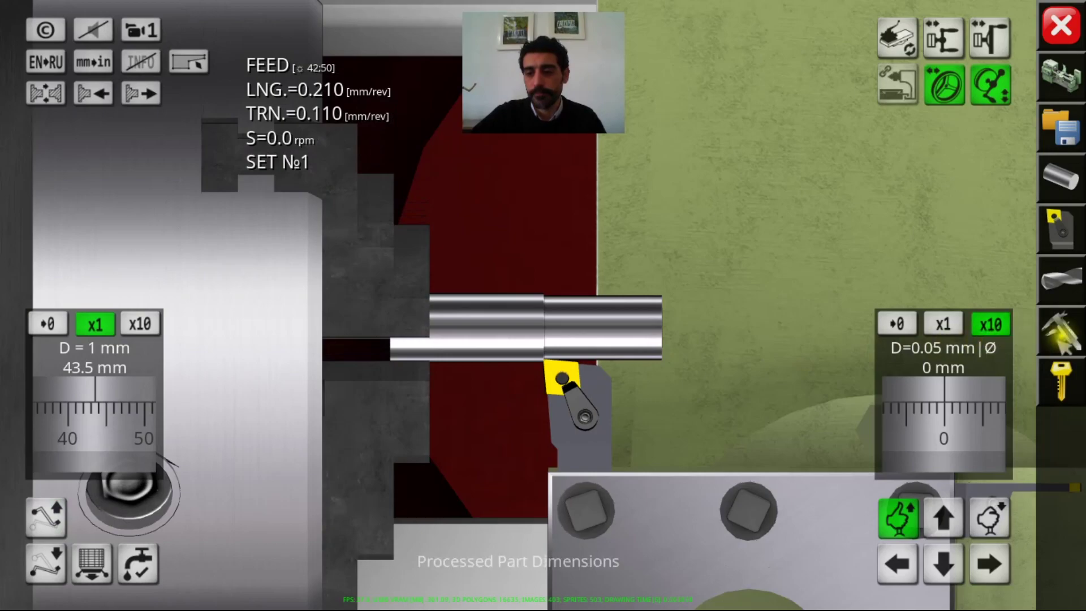
click(1073, 334)
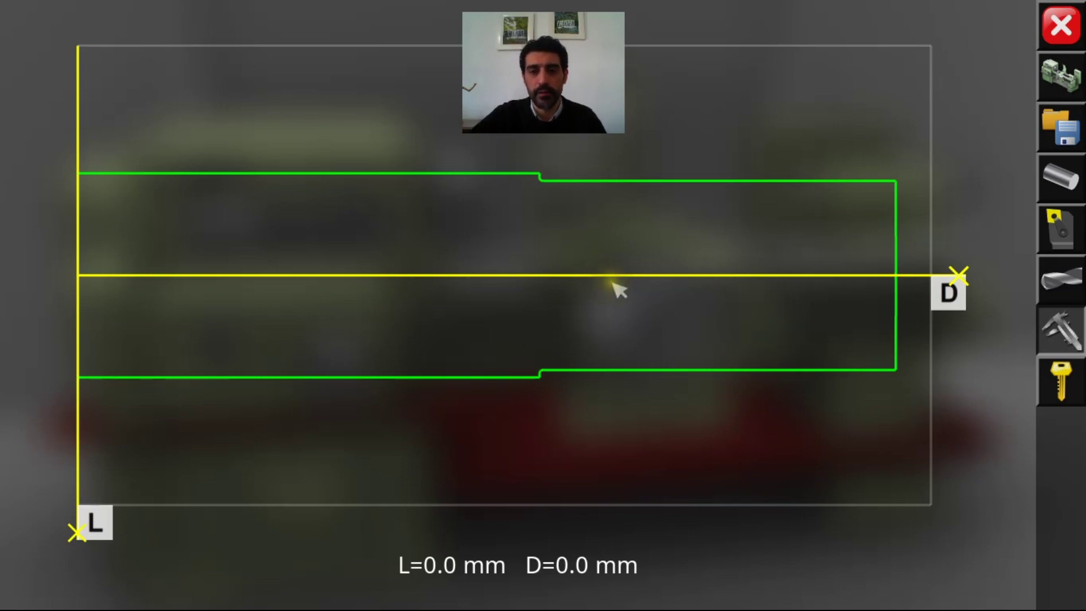
drag(959, 276, 956, 407)
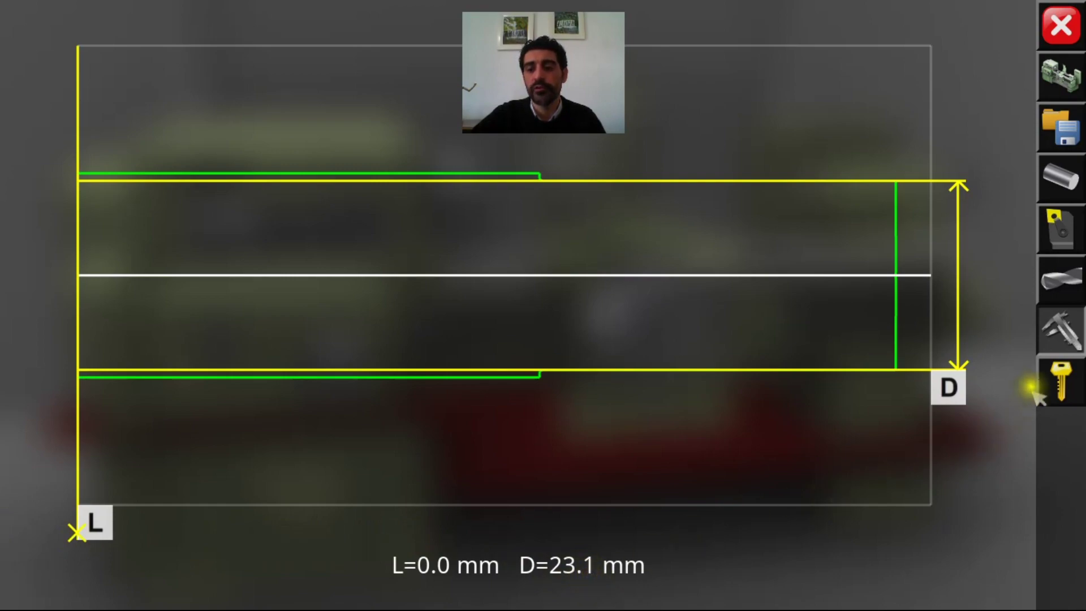
click(1056, 333)
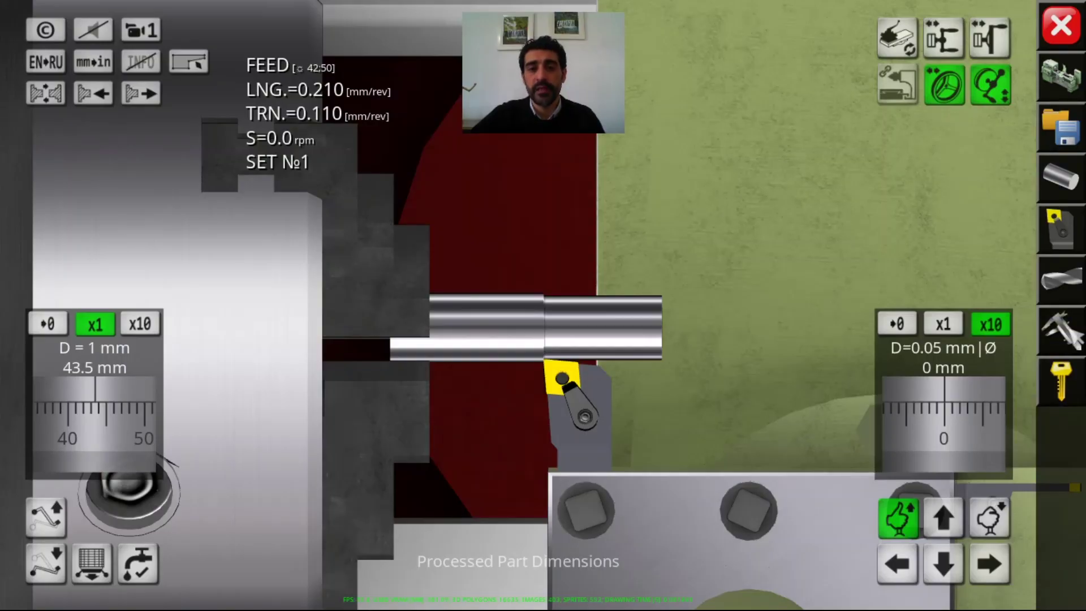
Restart the spindle, retract the tool to 7.80 mm on the cross dial, and rapid-traverse the carriage clear of the workpiece end to 198.3 mm.
key(space)
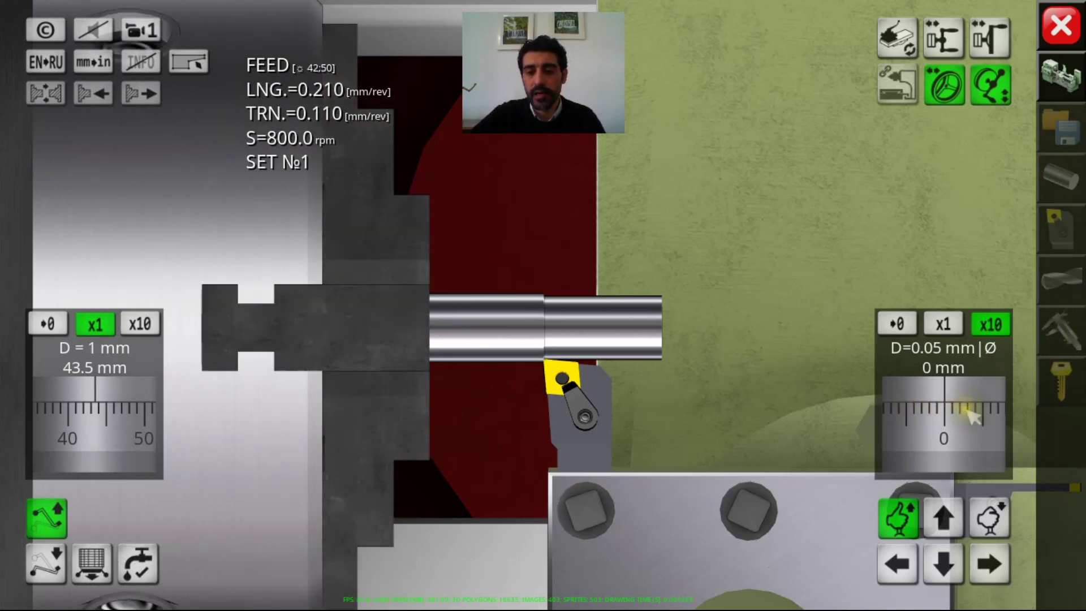
drag(966, 411, 741, 279)
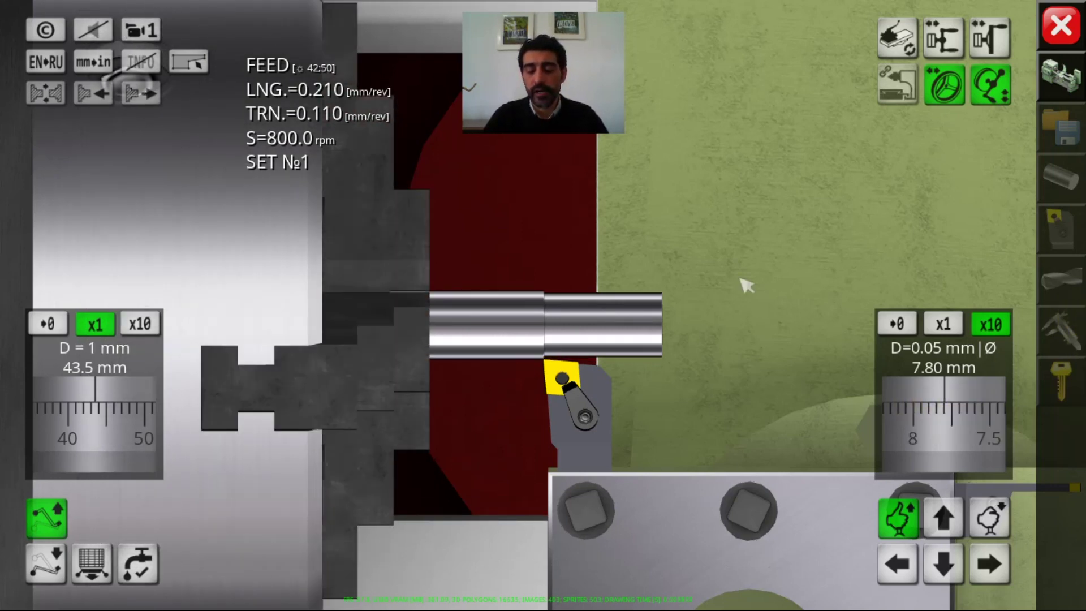
key(shift)
key(Right)
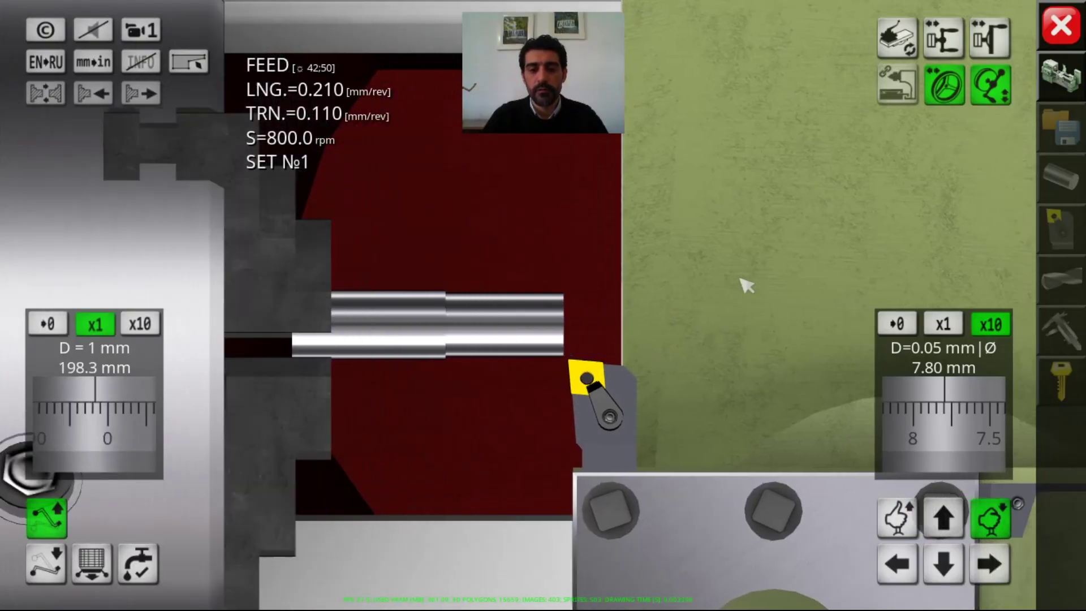
key(Page_Up)
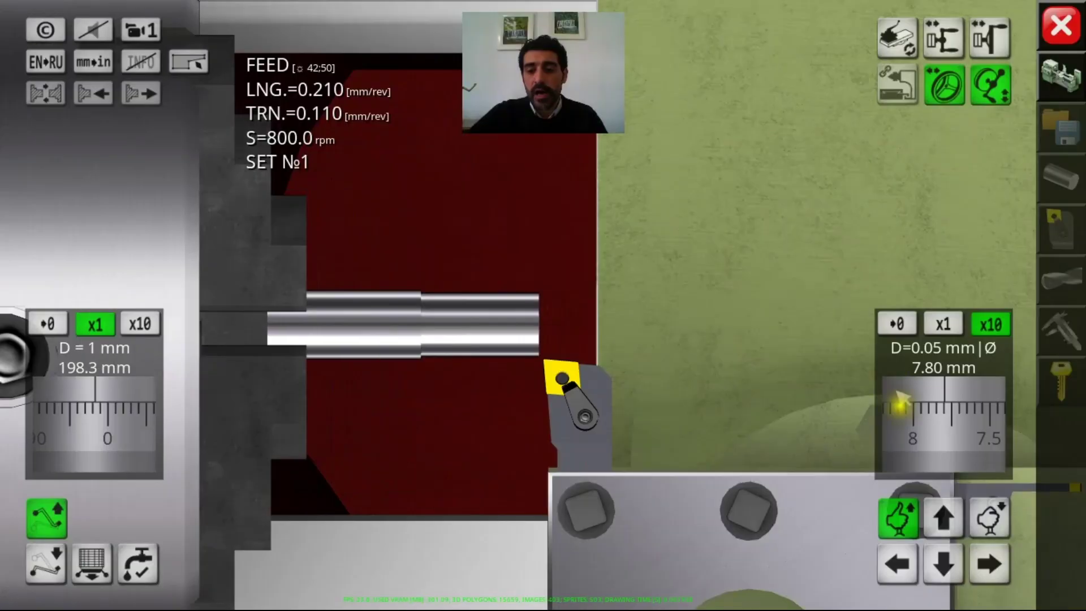
Advance the cross handwheel through its zero mark to 1.10 mm to set the second pass's depth of cut.
scroll(934, 423, up, 5)
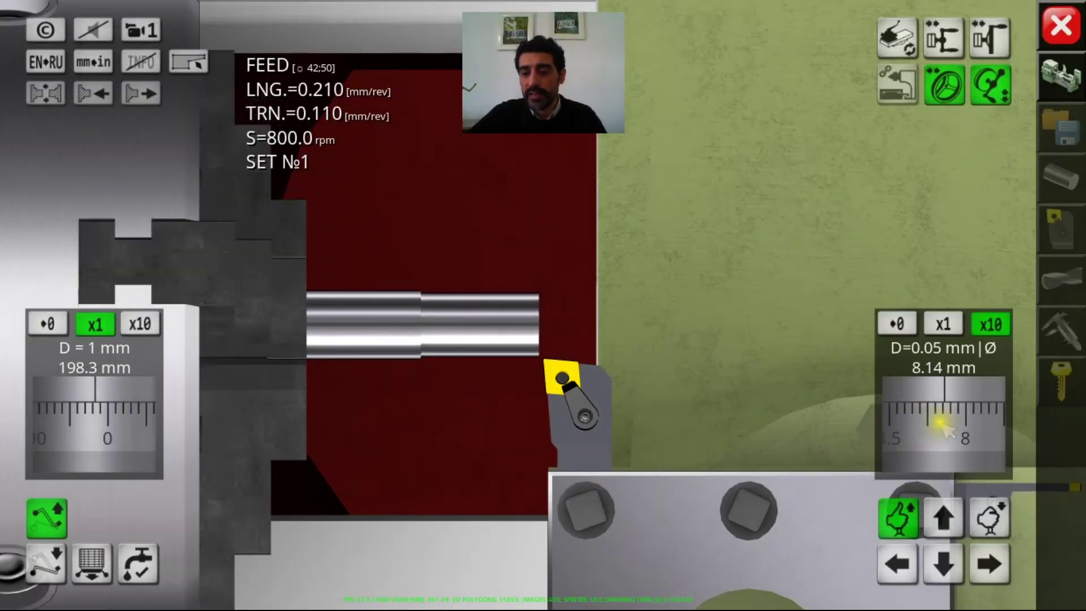
drag(932, 422, 945, 423)
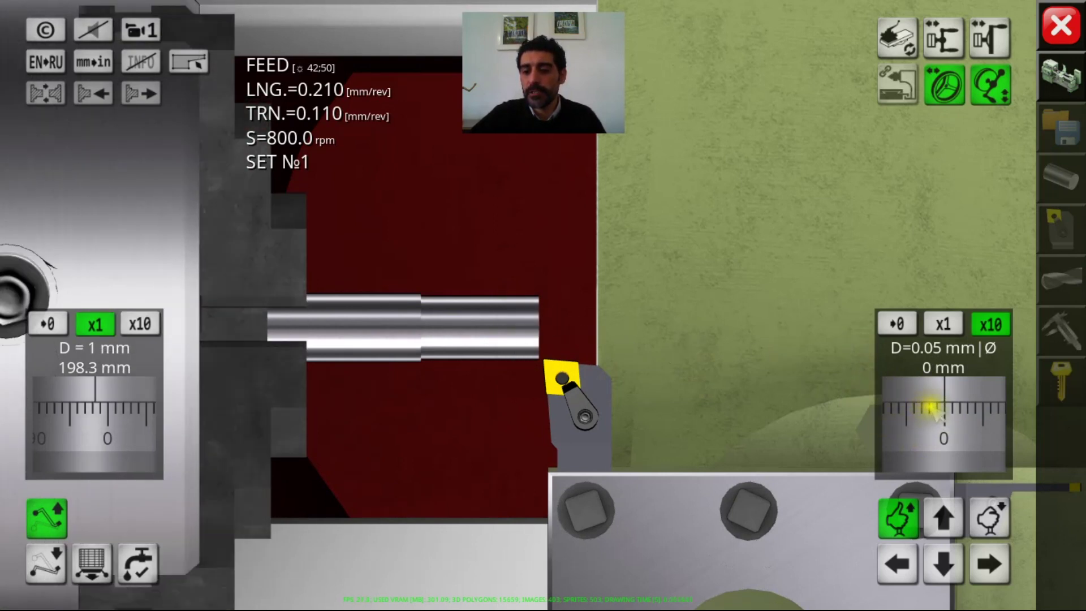
mouse_move(936, 412)
mouse_down()
mouse_move(928, 408)
mouse_move(944, 419)
mouse_up()
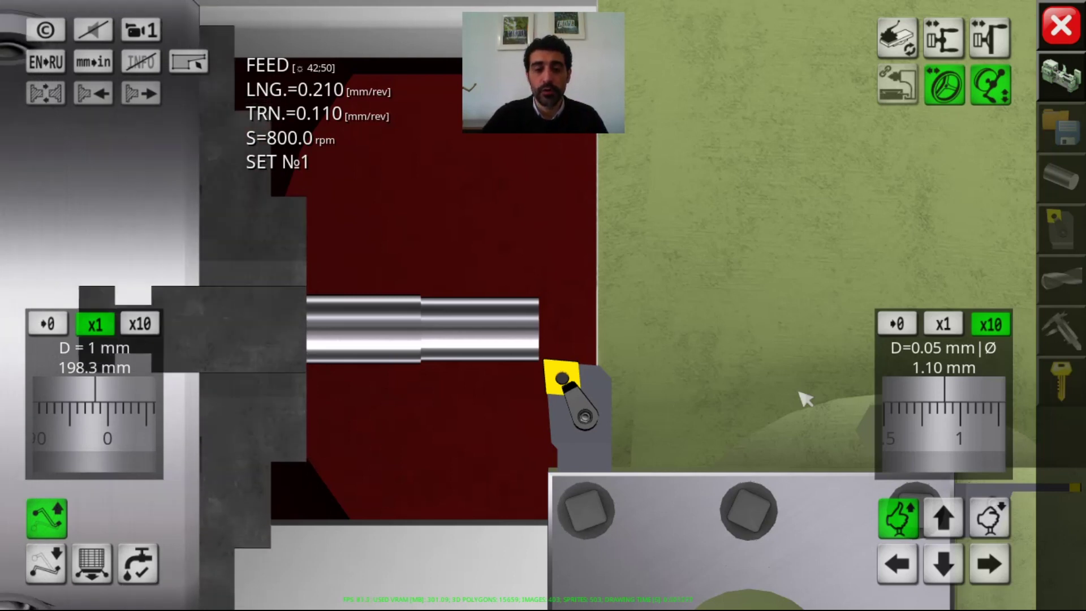
Turn the second pass with the power longitudinal feed to 43.0 mm, and finish it by longitudinal handwheel to 50.0 mm.
key(Left)
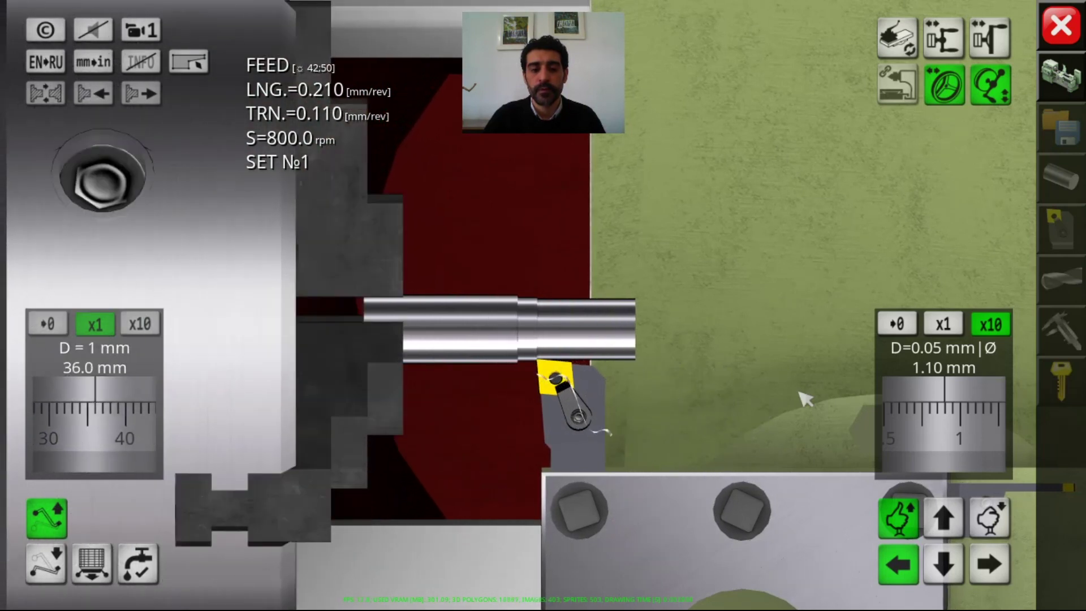
key(Left)
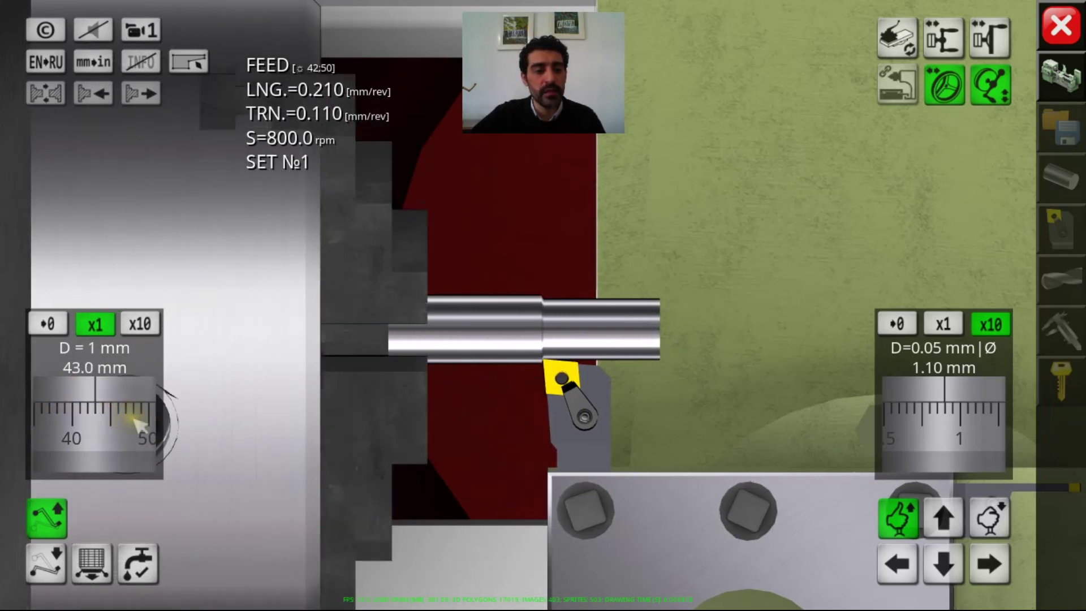
drag(129, 417, 90, 418)
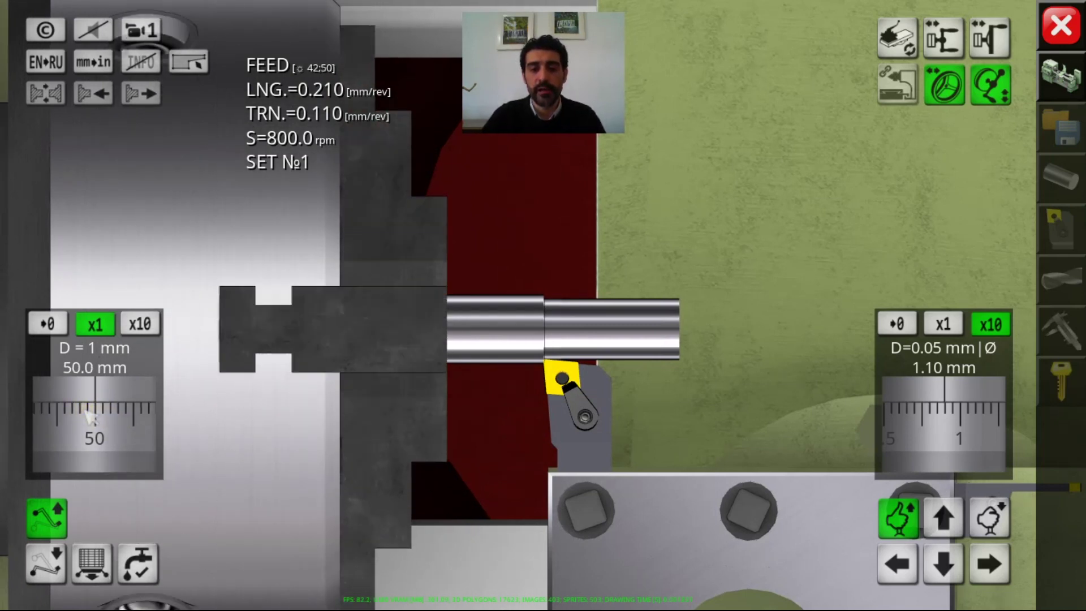
Retract the tool to 6.15 mm on the cross dial and move the carriage clear of the workpiece end to 199.1 mm.
key(Down)
key(Right)
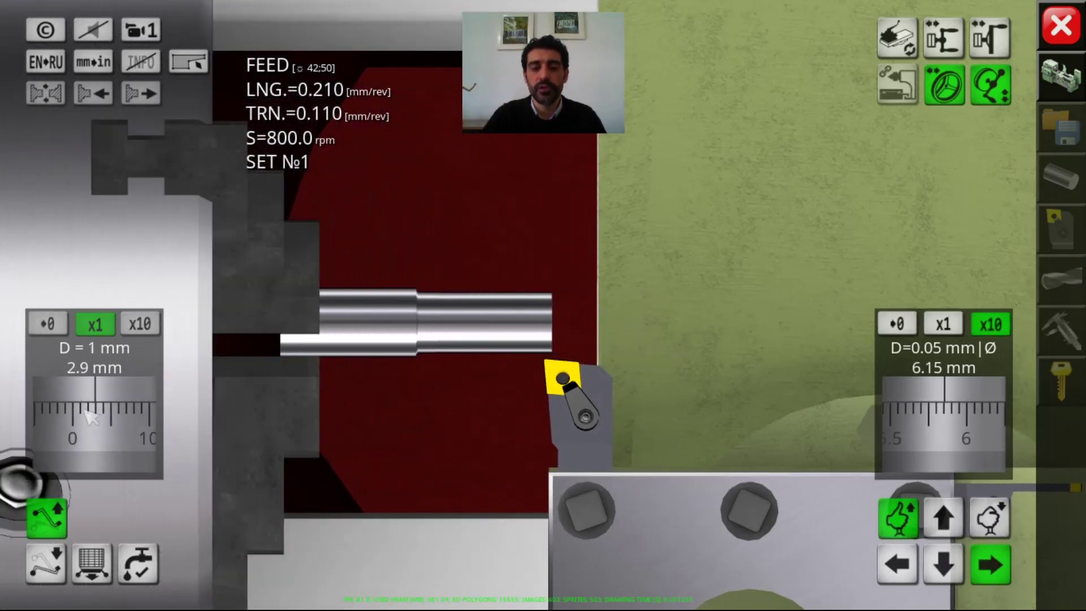
key(Right)
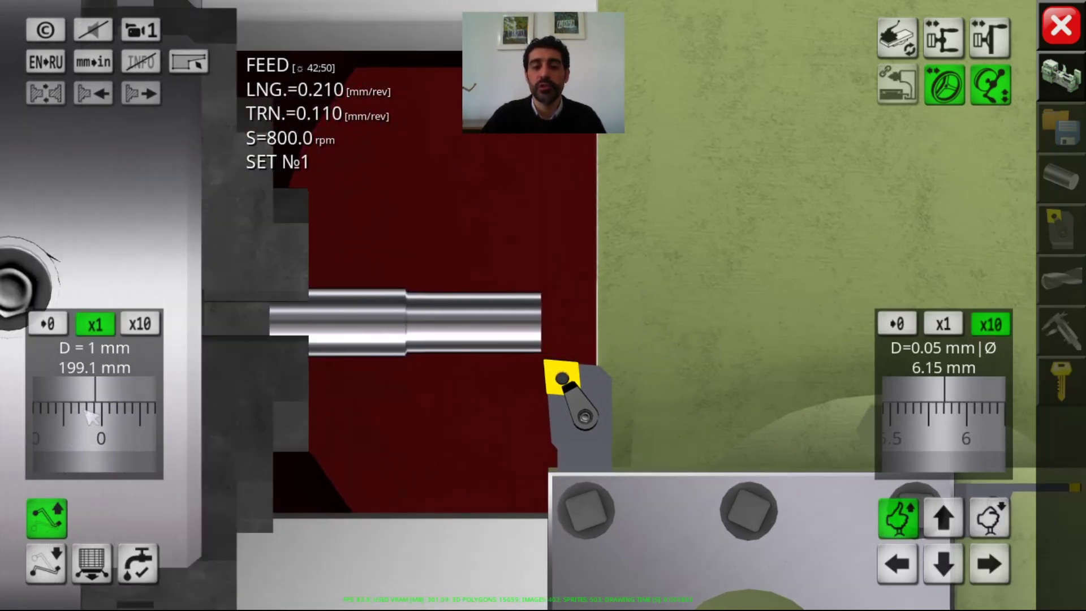
Stop the spindle and measure the turned section's diameter again after the second pass.
key(space)
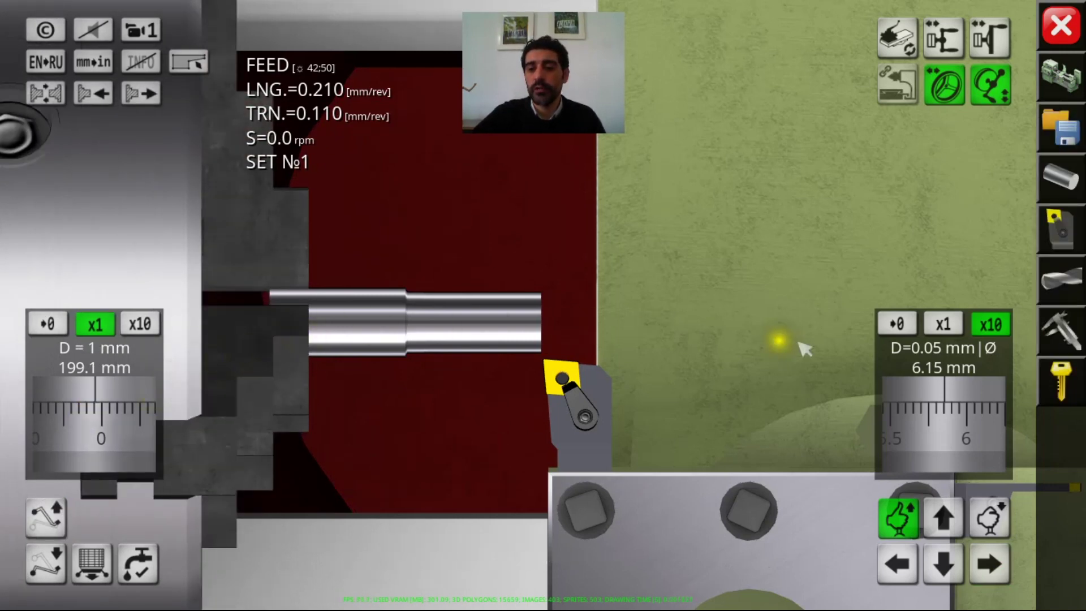
click(1038, 336)
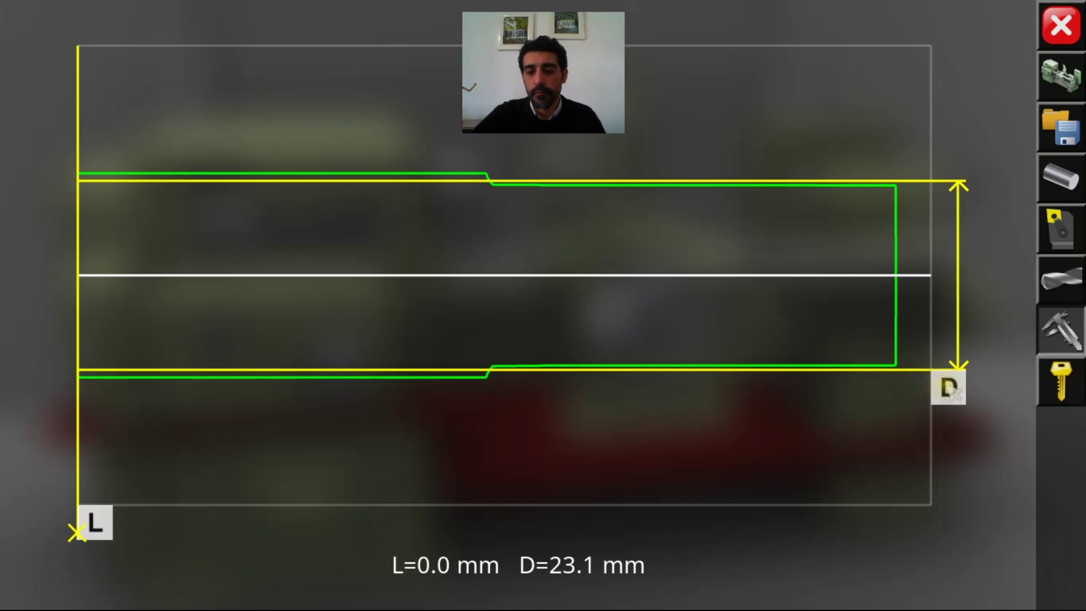
drag(954, 391, 952, 386)
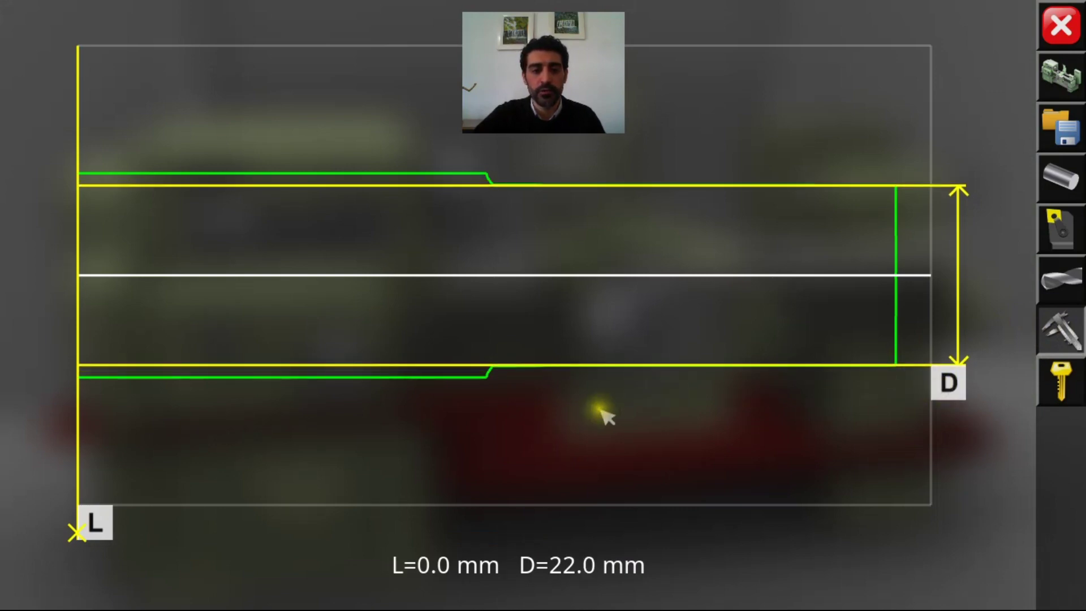
Measure the turned section's length up to the shoulder, and close the measurement view.
drag(90, 525, 508, 540)
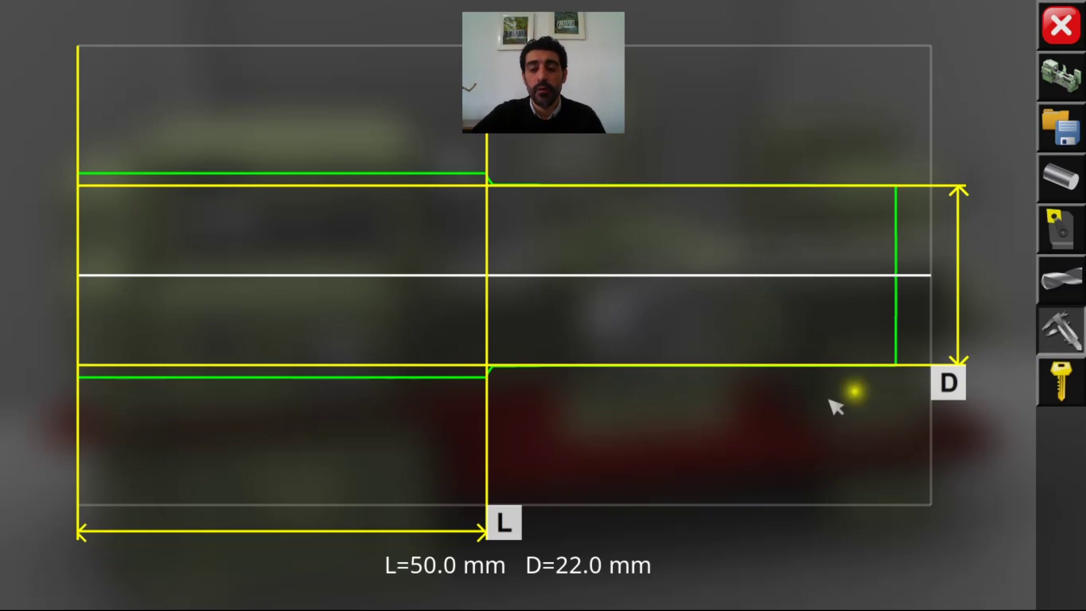
click(1075, 328)
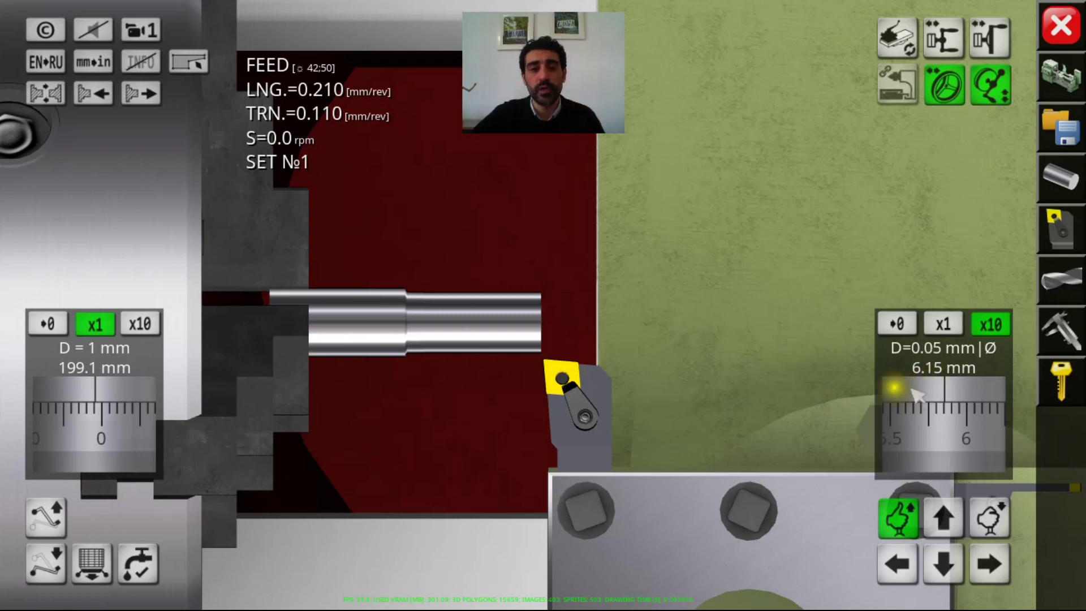
Advance the cross handwheel through its zero mark to 2.10 mm to set the third pass's depth of cut.
click(943, 324)
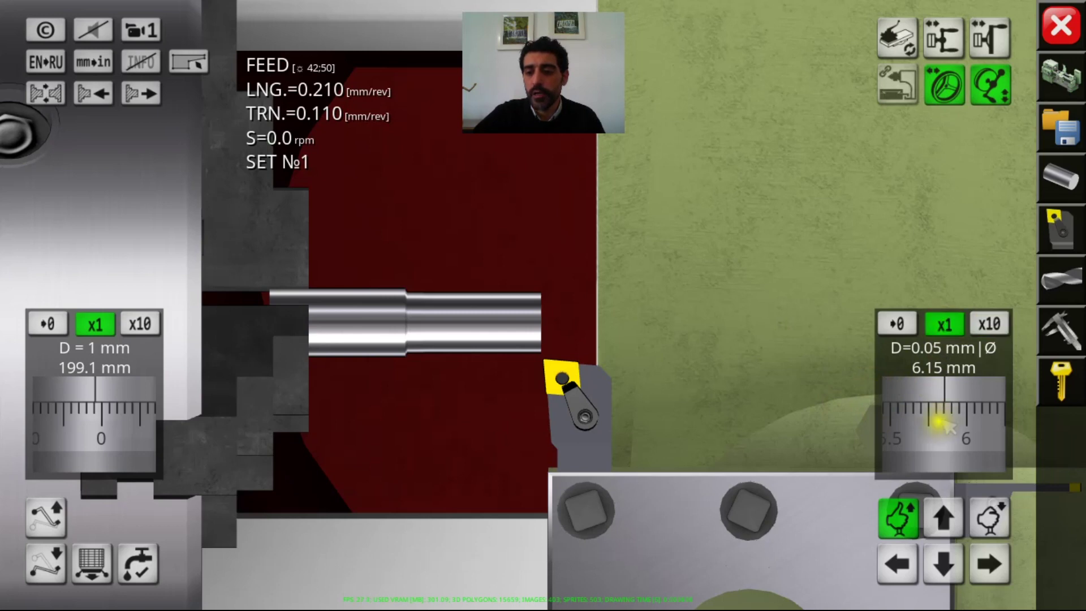
mouse_move(928, 418)
mouse_down()
mouse_move(973, 413)
mouse_move(935, 415)
mouse_move(960, 420)
mouse_move(949, 415)
mouse_up()
click(990, 324)
drag(952, 414, 965, 418)
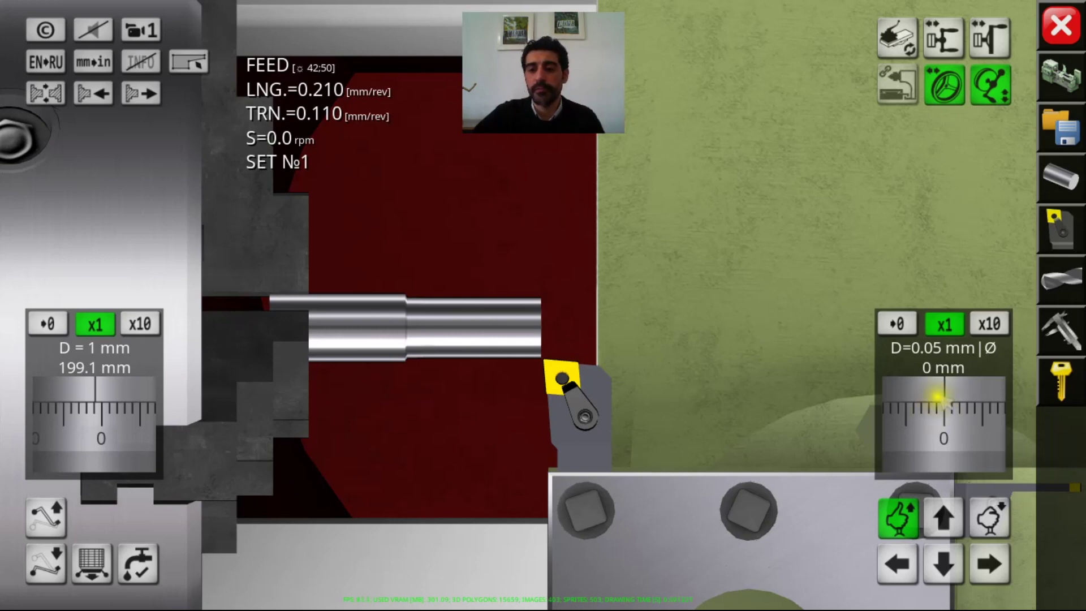
drag(938, 417, 984, 421)
drag(901, 417, 990, 419)
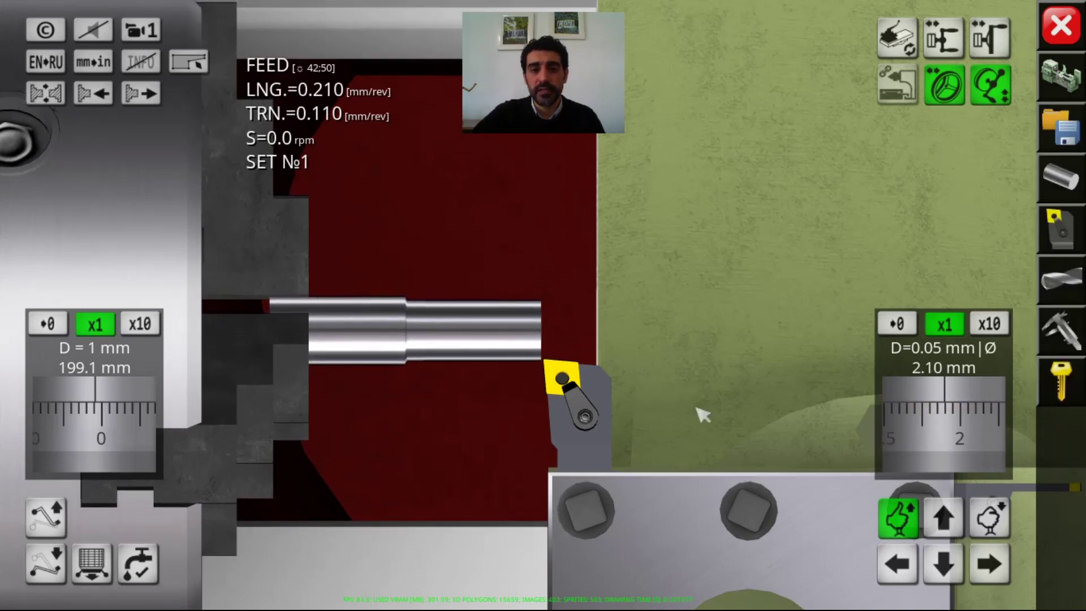
Start the spindle and turn the third pass with power longitudinal feed to 43.4 mm, finishing by longitudinal handwheel to 50.0 mm.
key(Page_Up)
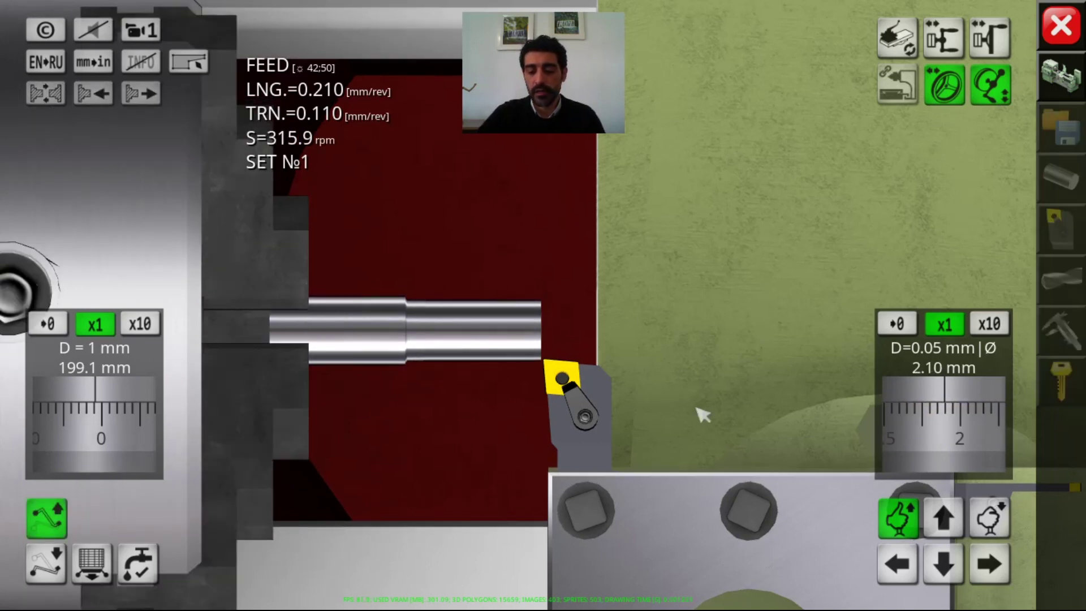
key(Left)
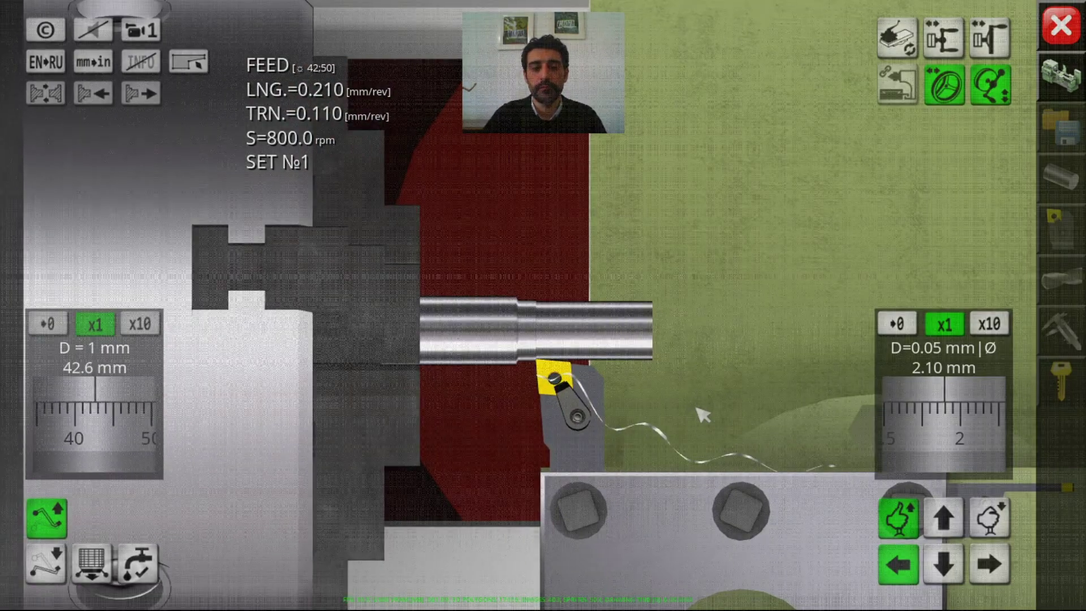
key(Left)
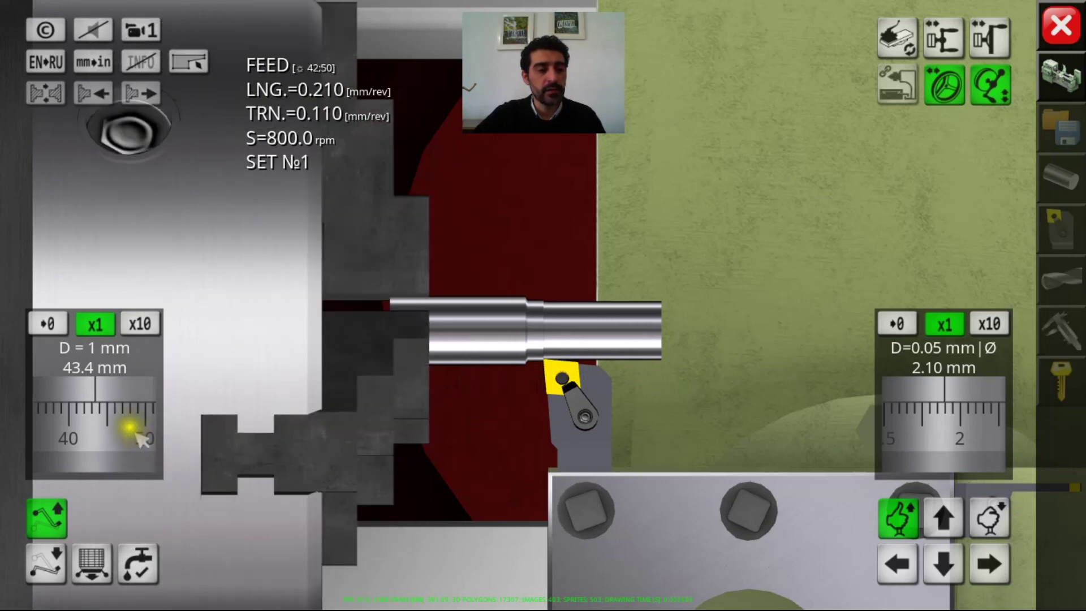
drag(122, 422, 104, 424)
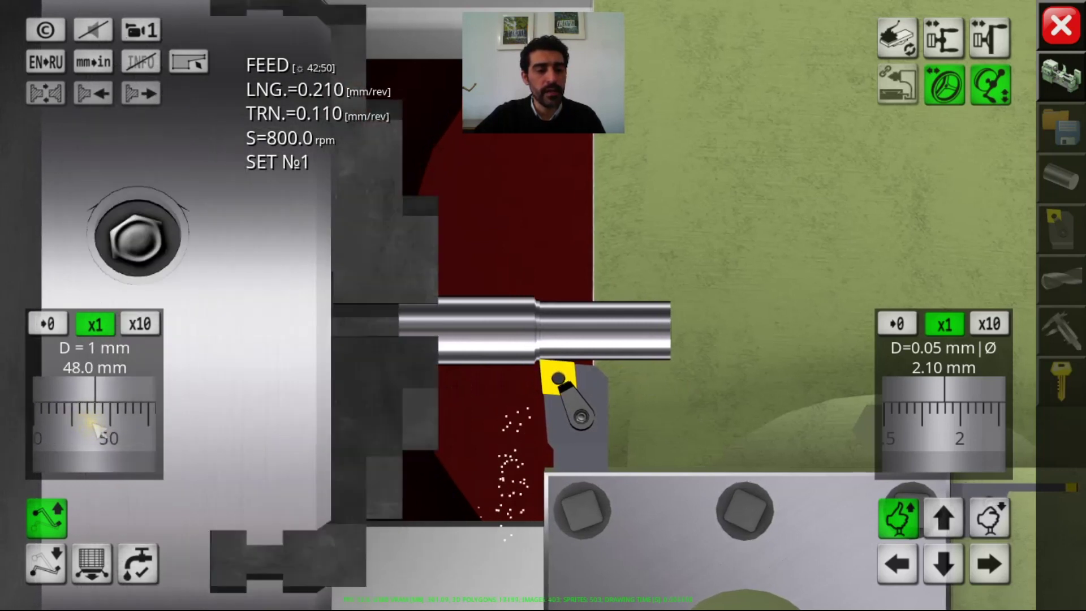
drag(94, 426, 89, 421)
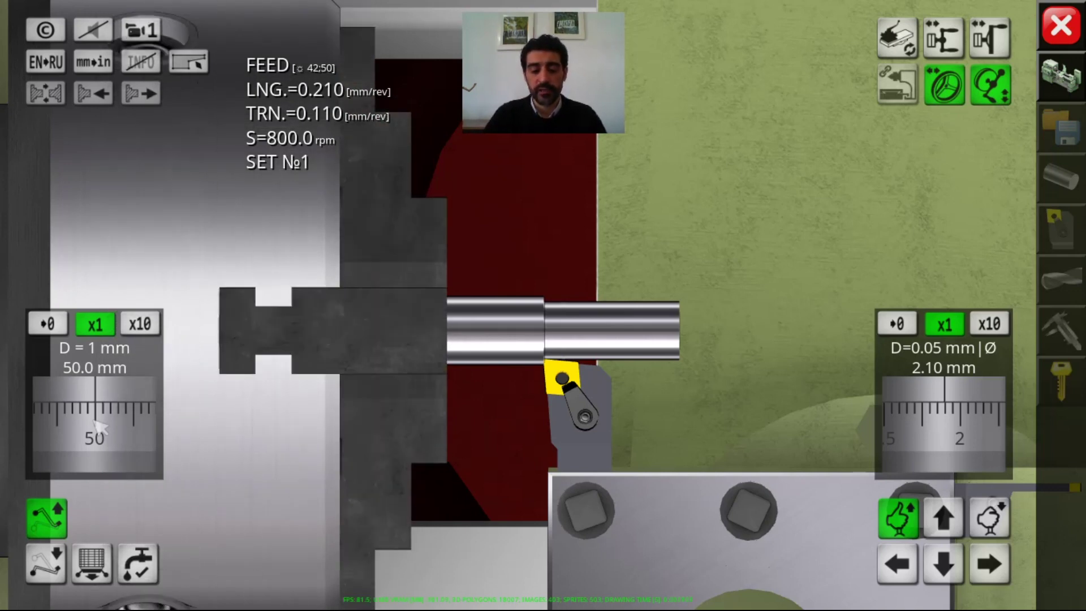
Retract the tool to 6.13 mm on the cross dial and move the carriage clear of the workpiece end to 198.9 mm.
key(Down)
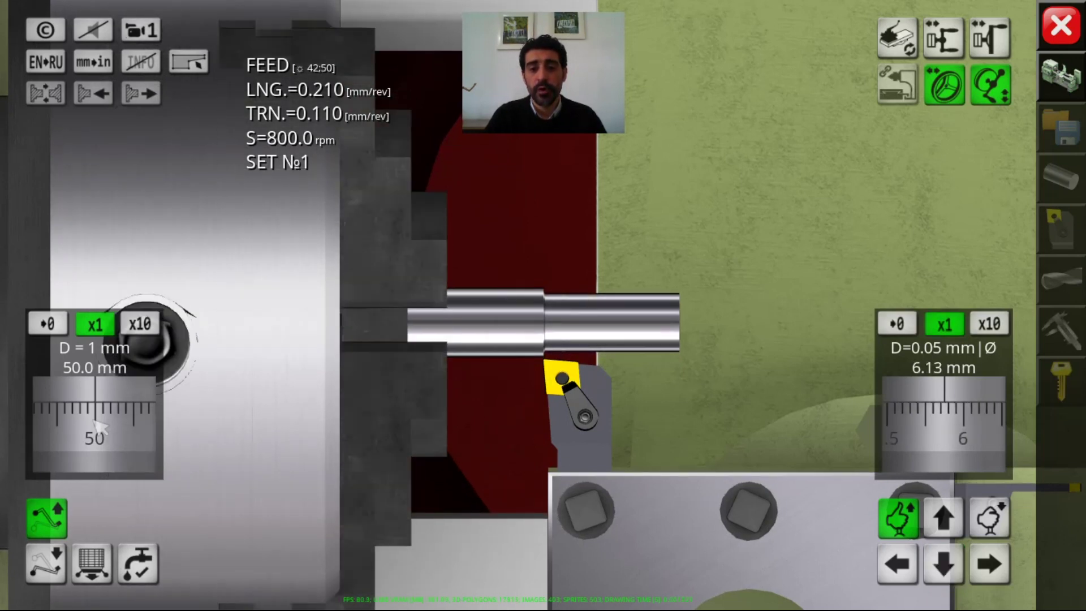
key(Right)
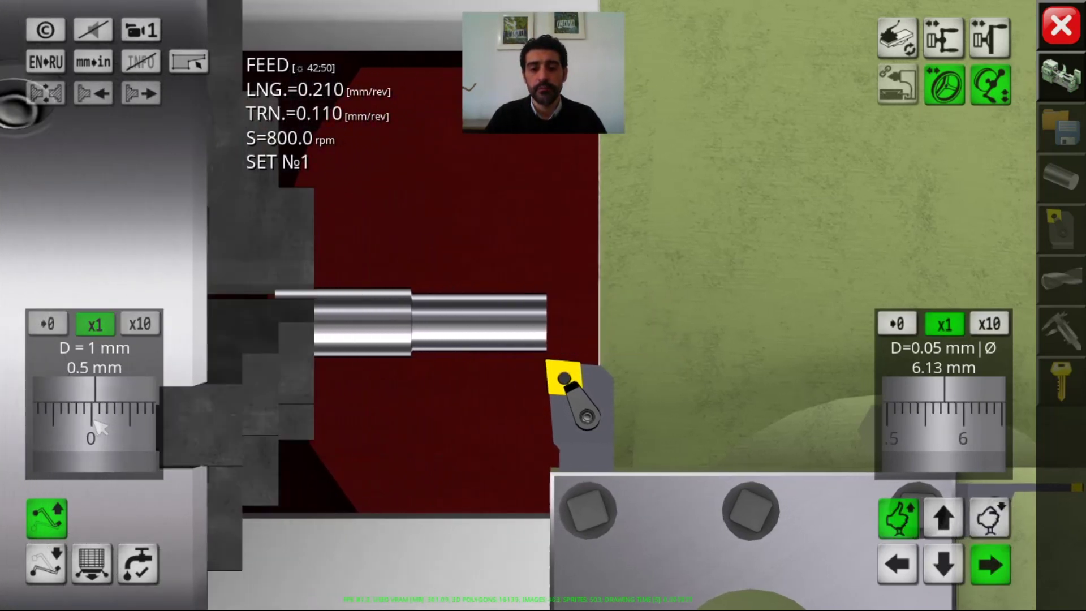
Stop the spindle and measure the turned section's diameter after the third pass.
key(space)
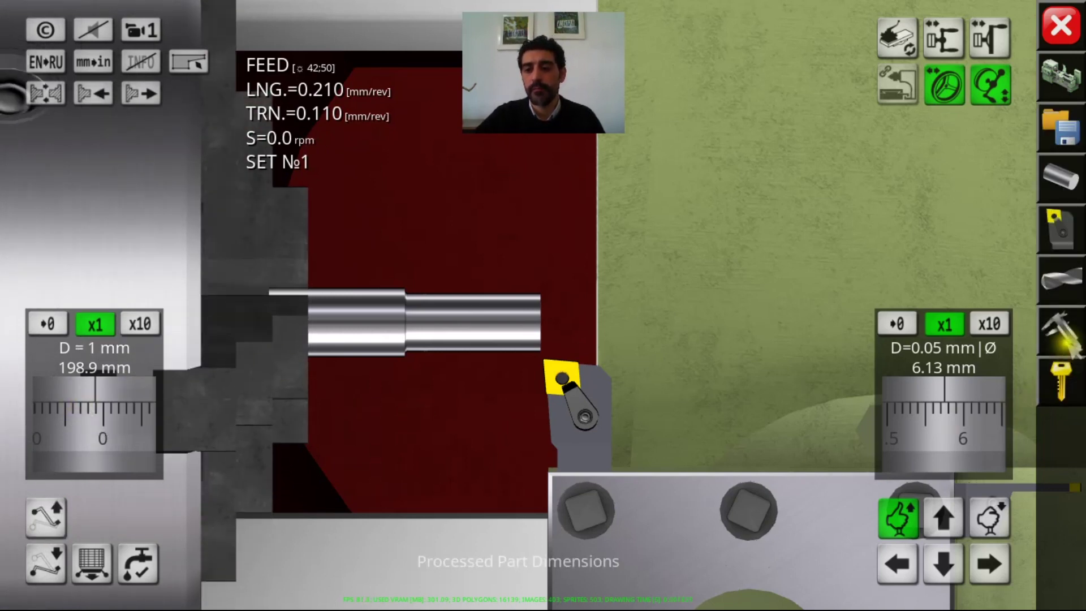
click(1062, 331)
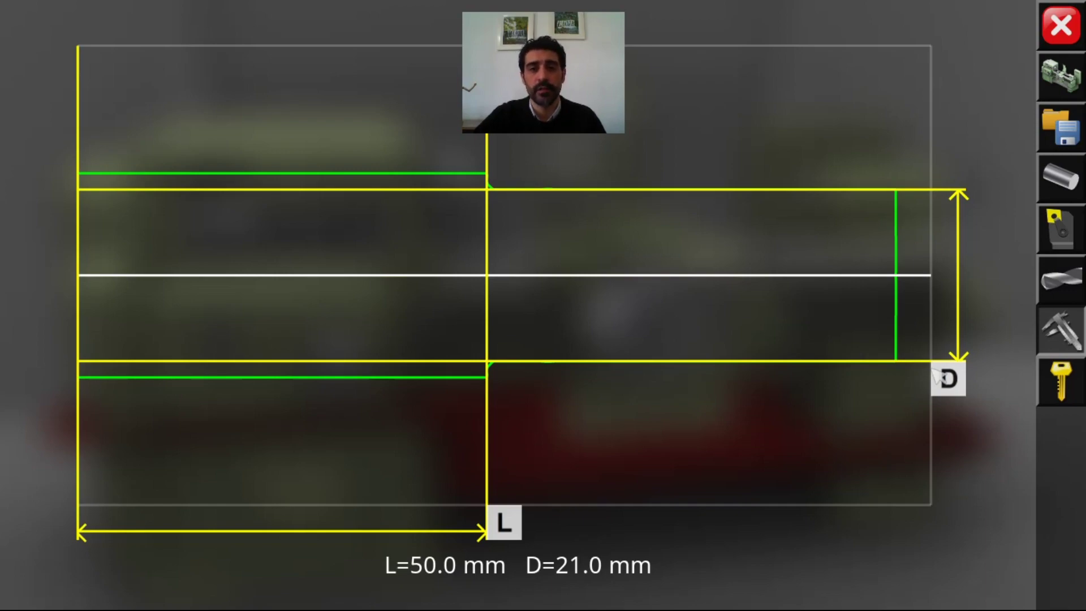
click(936, 376)
Set the cross dial to 3.10 mm and turn the fourth pass by power feed to 46.5 mm, then by handwheel to 50.0 mm.
drag(900, 439, 949, 430)
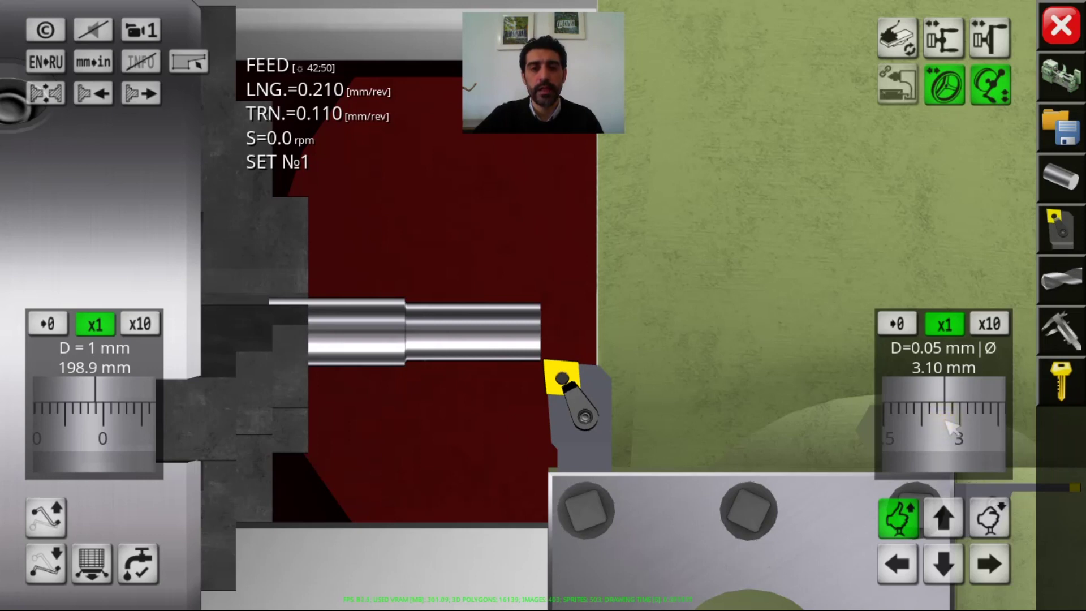
key(w)
key(Left)
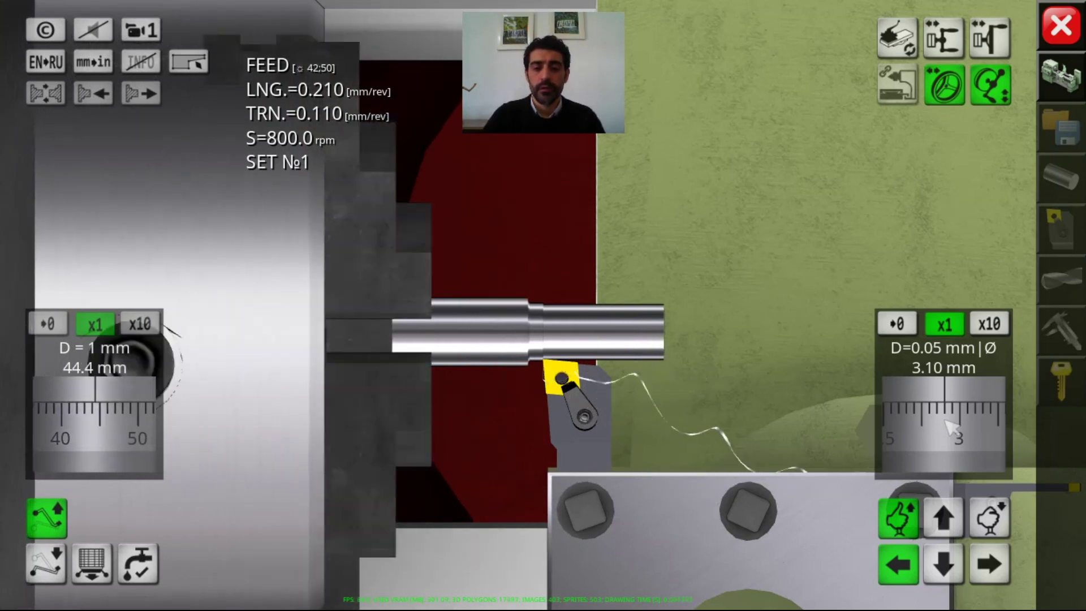
key(Left)
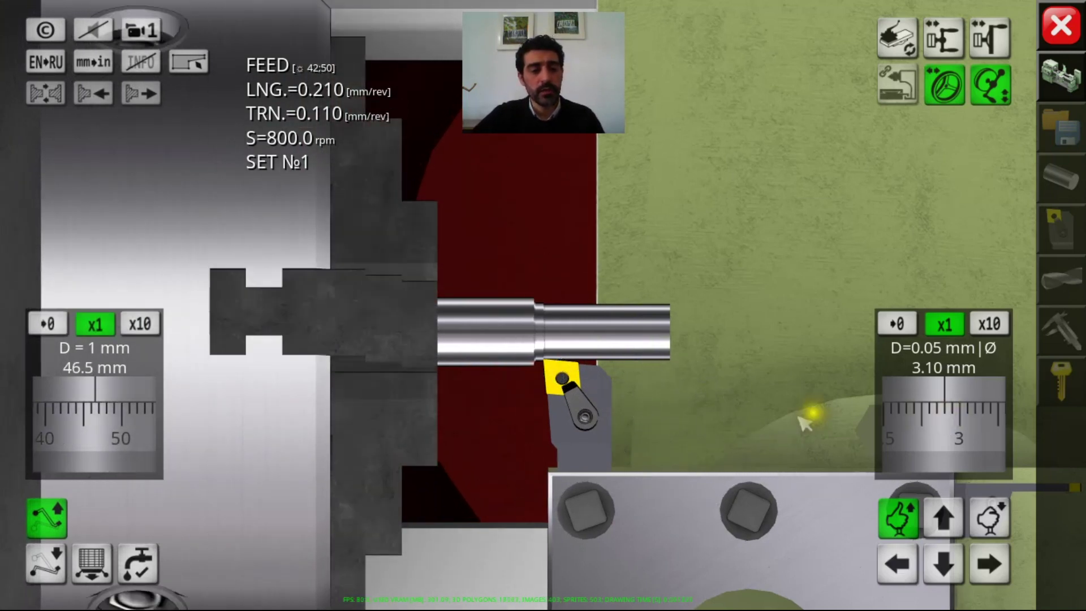
drag(124, 437, 103, 429)
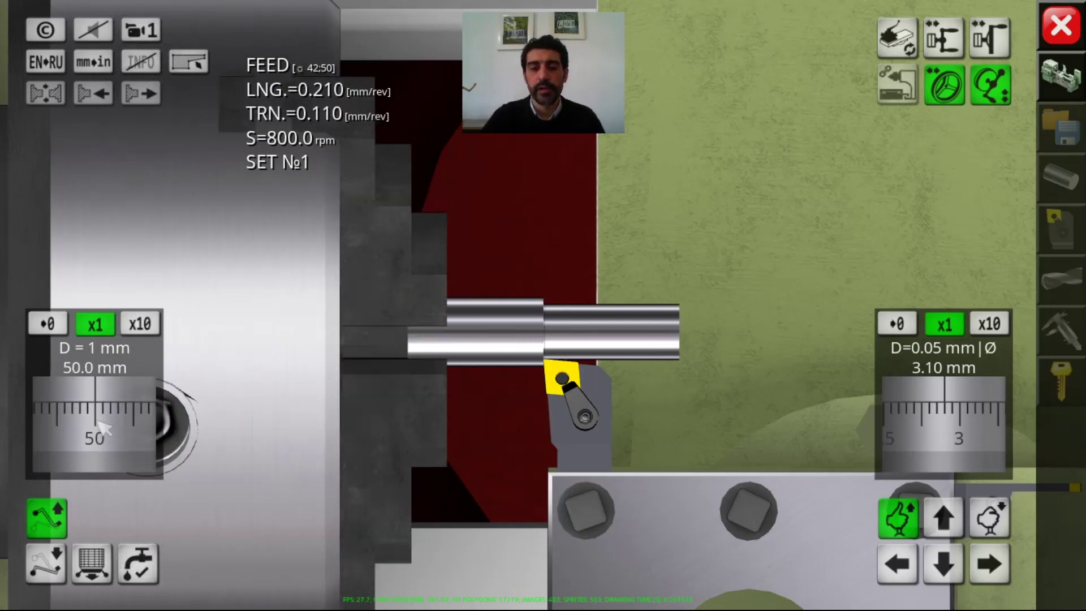
Retract the tool to 5.15 mm on the cross dial and move the carriage well away from the workpiece end.
key(Down)
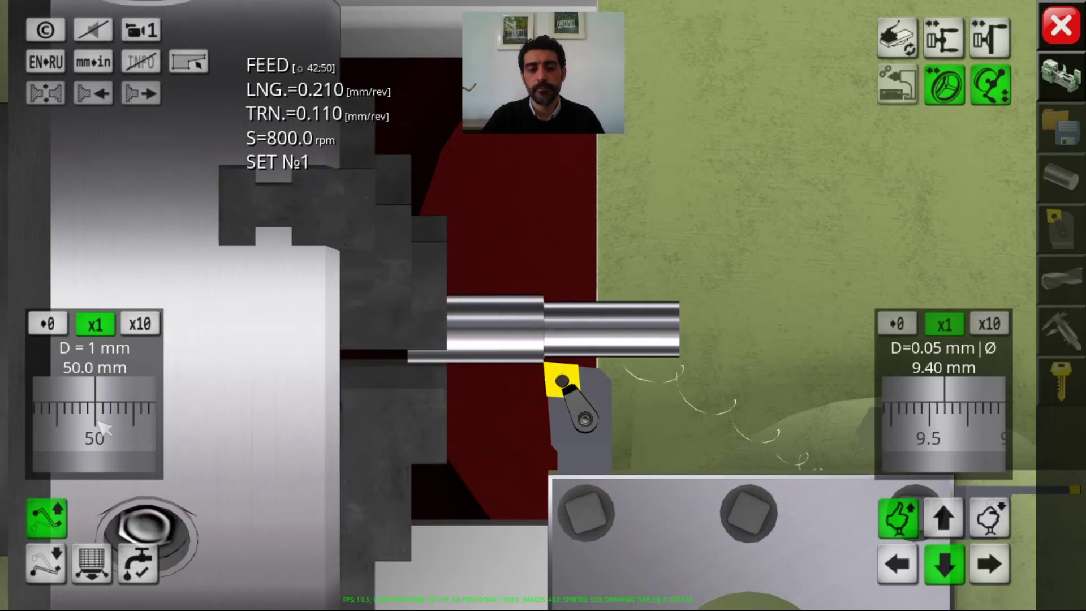
key(Down)
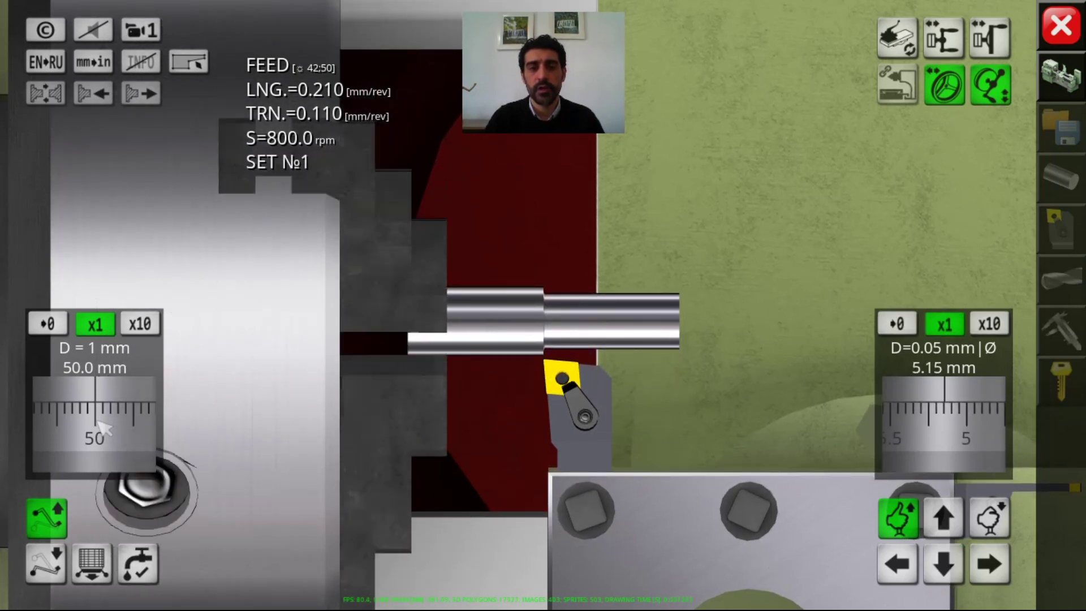
key(Page_Down)
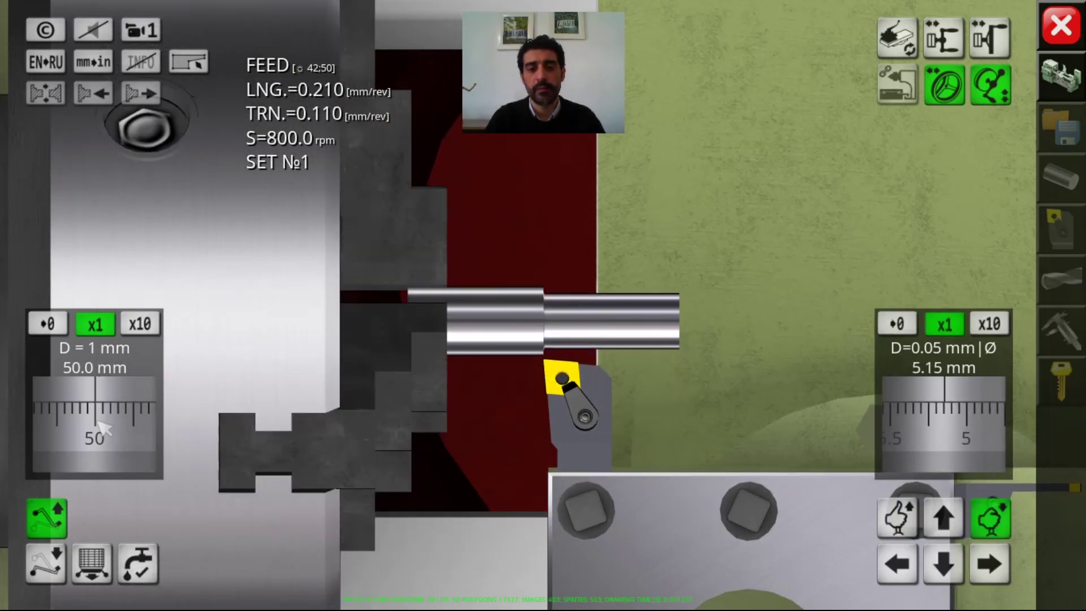
key(Right)
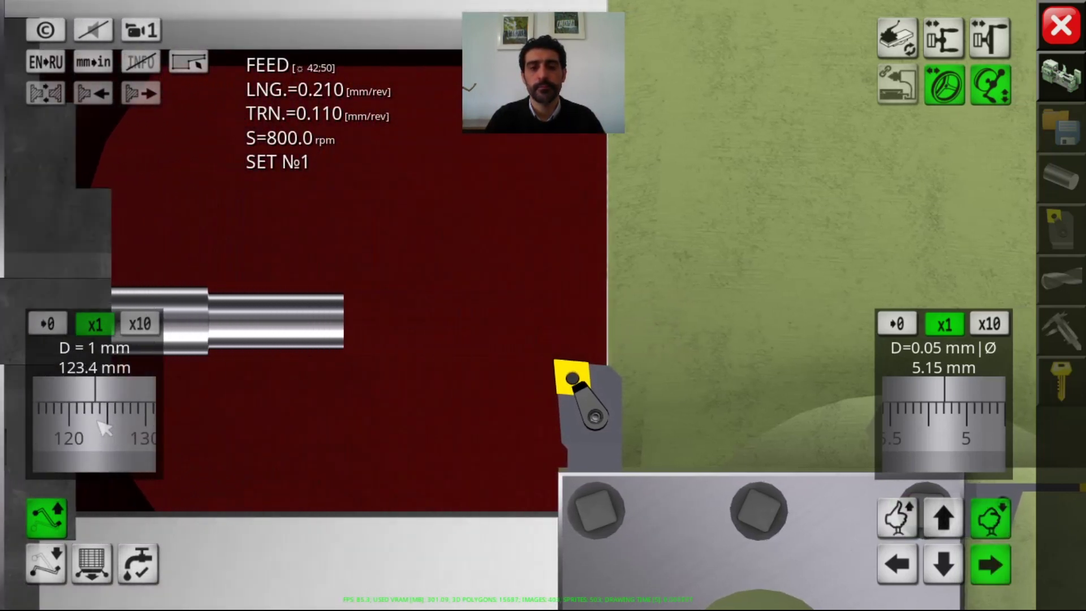
key(Page_Up)
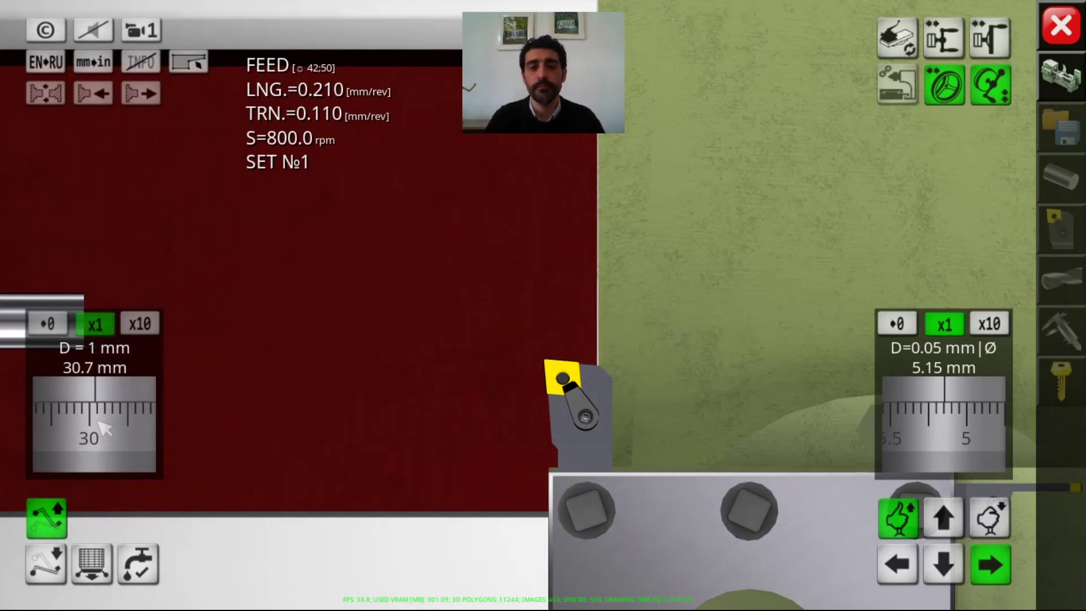
Stop the spindle and measure the turned section's diameter and length after the fourth pass.
key(space)
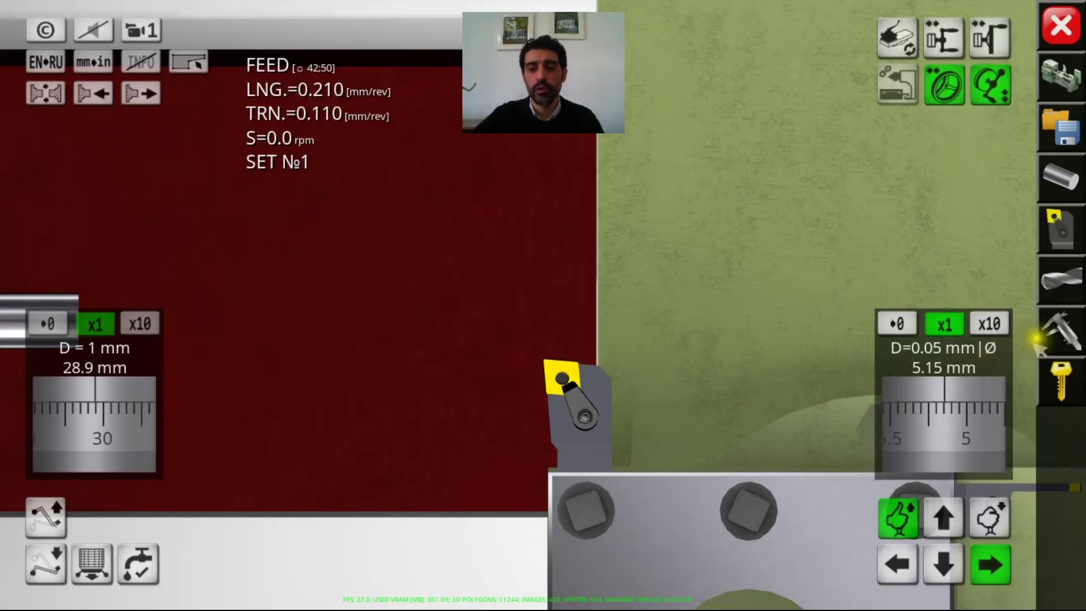
click(1040, 340)
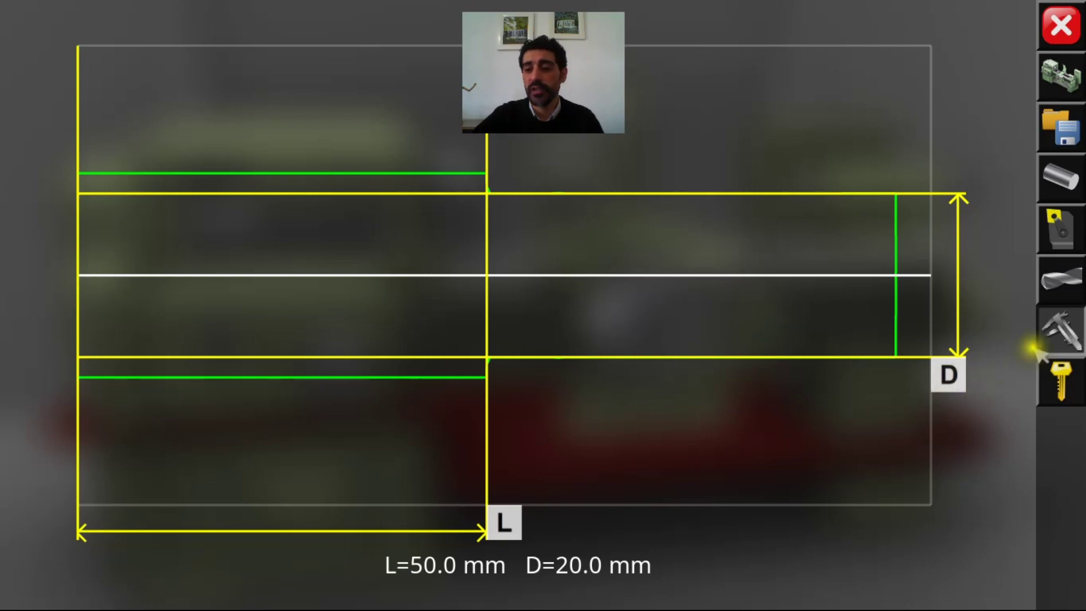
click(1038, 345)
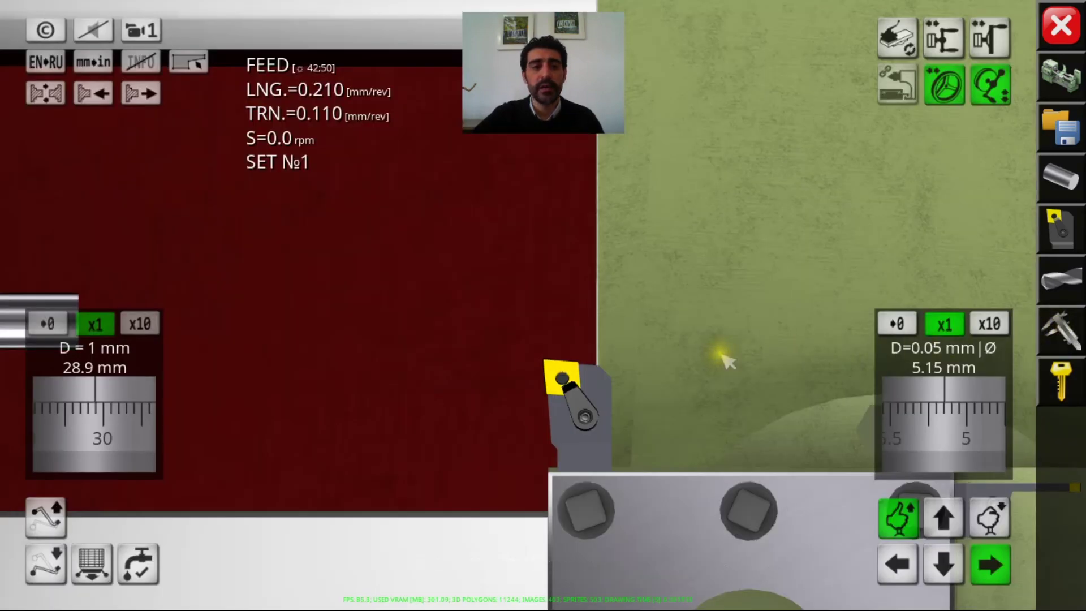
Index the tool post from the overall lathe view to bring the grooving tool into working position, and return to the close-up view.
click(142, 30)
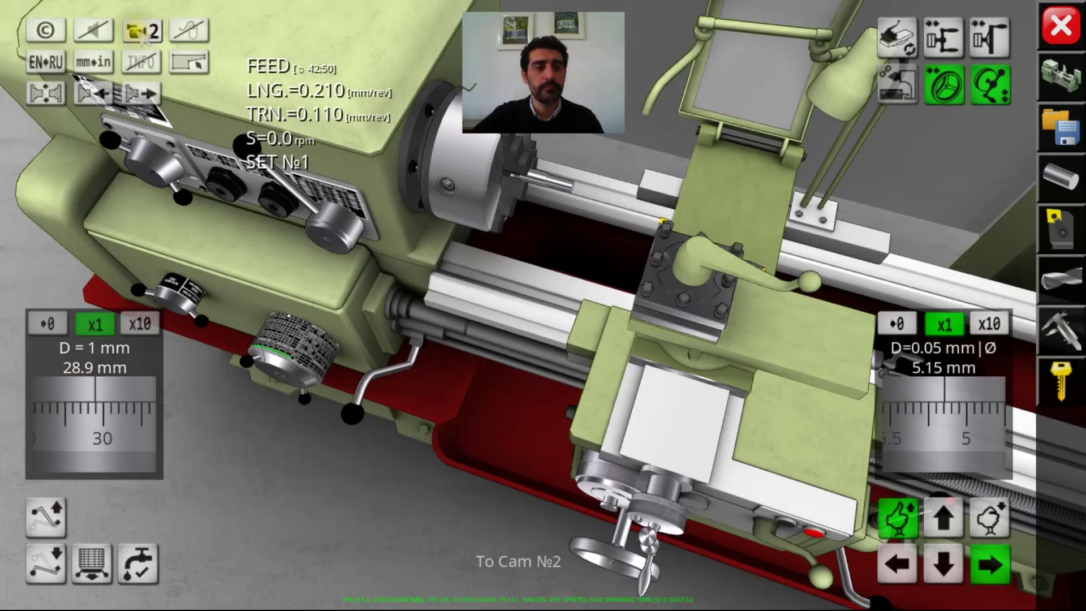
click(705, 289)
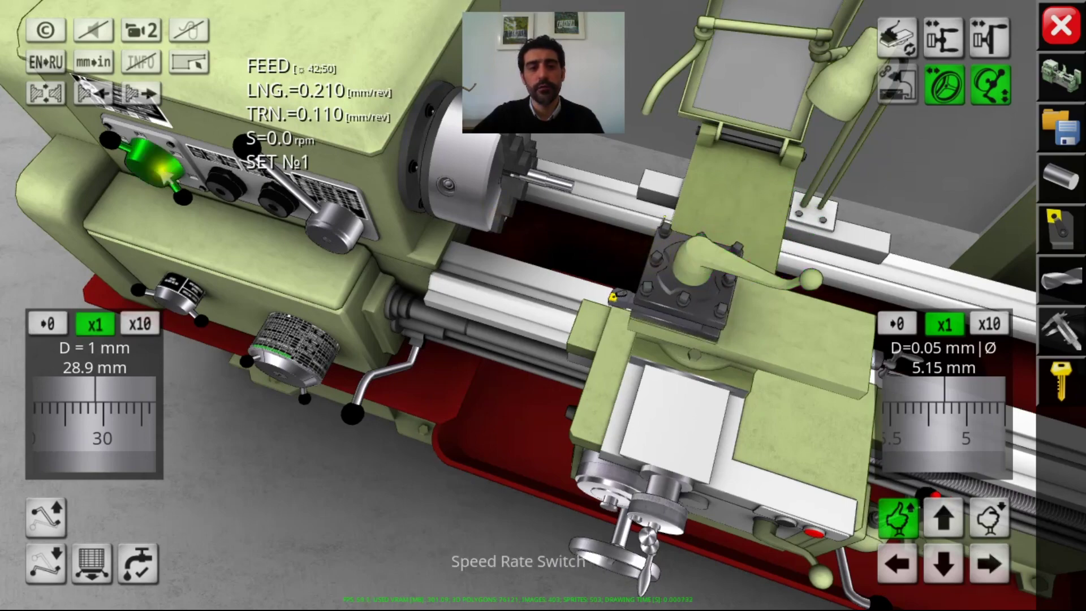
click(141, 30)
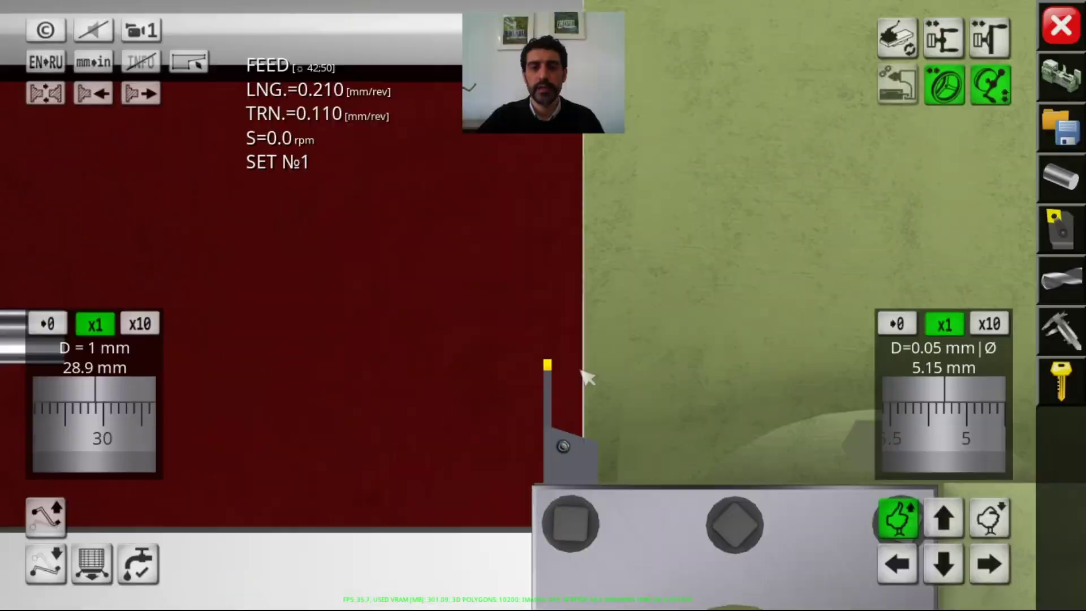
Bring the carriage back toward the workpiece to 190.3 mm and retract the grooving tool to 8.43 mm on the cross dial.
key(shift)
key(Left)
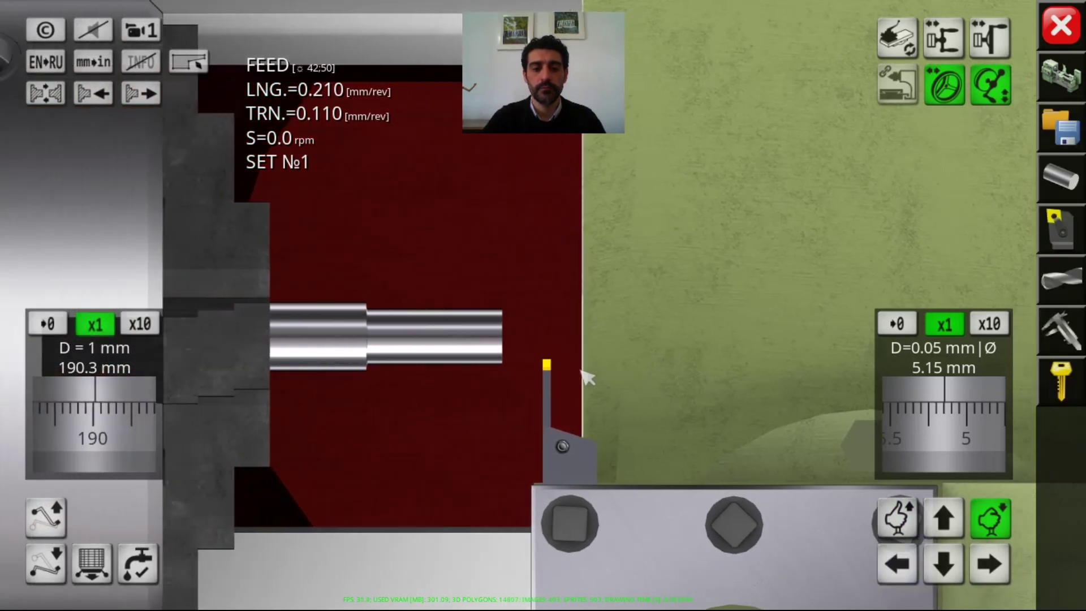
key(Down)
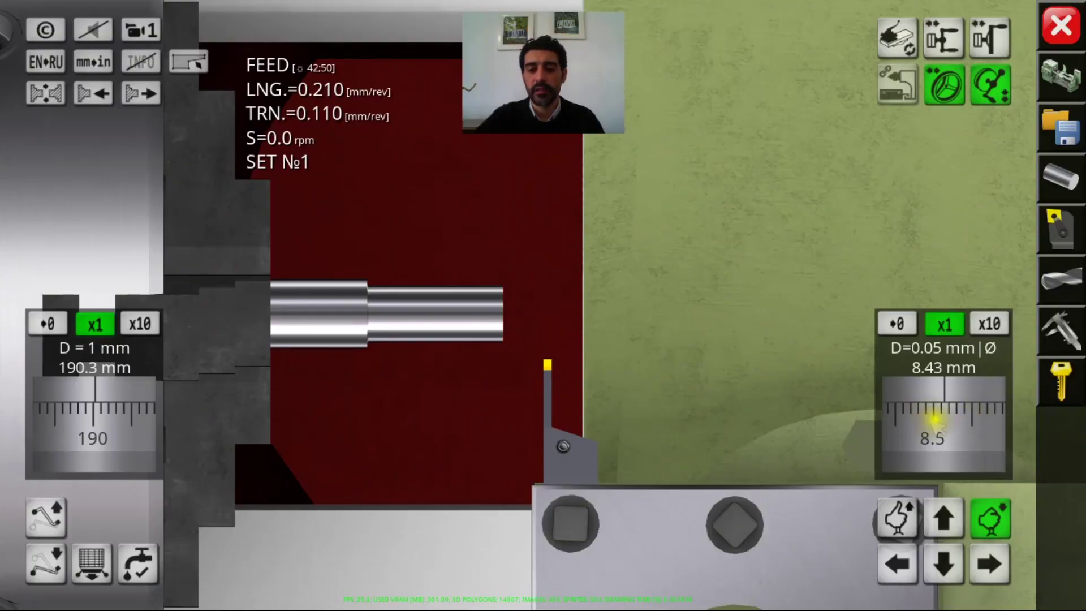
Advance the grooving tool to 9 mm on the cross dial and align it with the workpiece end at 4.7 mm longitudinally.
drag(935, 418, 1085, 417)
click(989, 325)
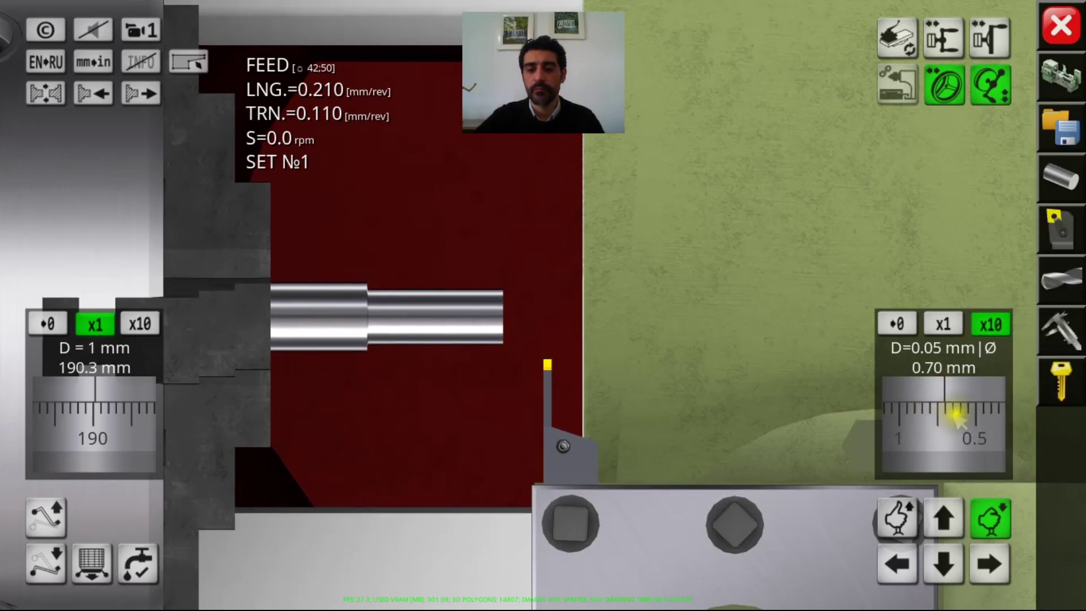
drag(956, 418, 897, 420)
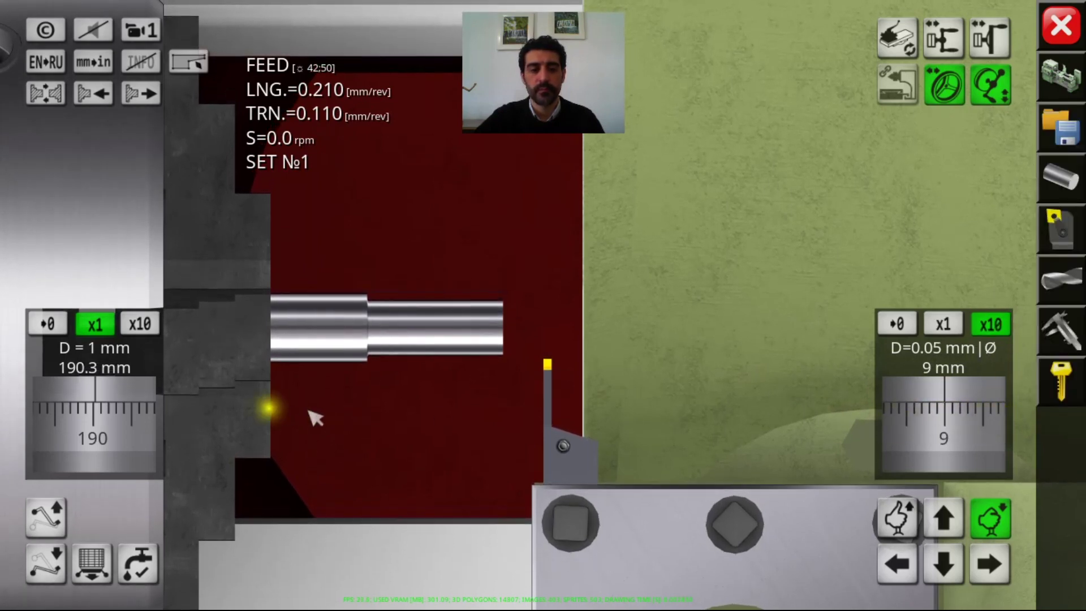
drag(133, 427, 9, 427)
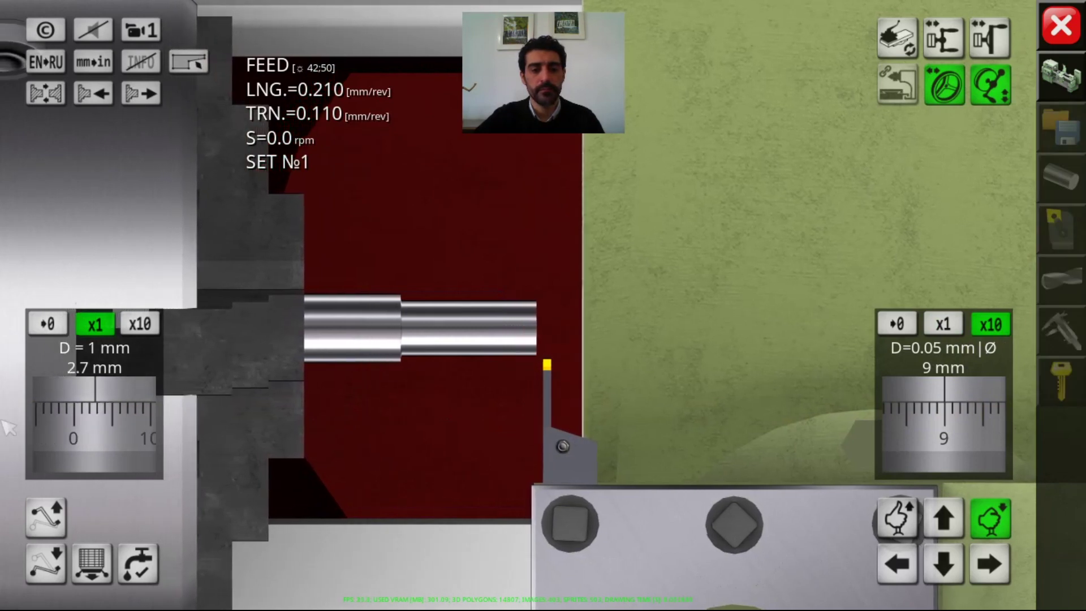
drag(84, 413, 102, 407)
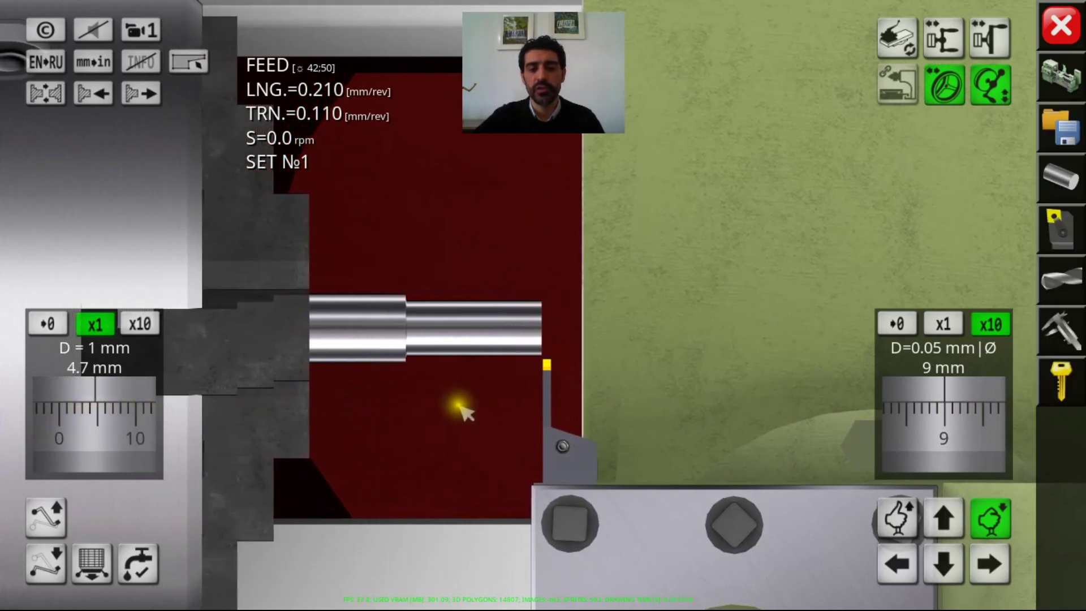
Advance the grooving tool to 4.23 mm on the cross dial, touch it against the workpiece's end face and zero the longitudinal dial.
click(943, 324)
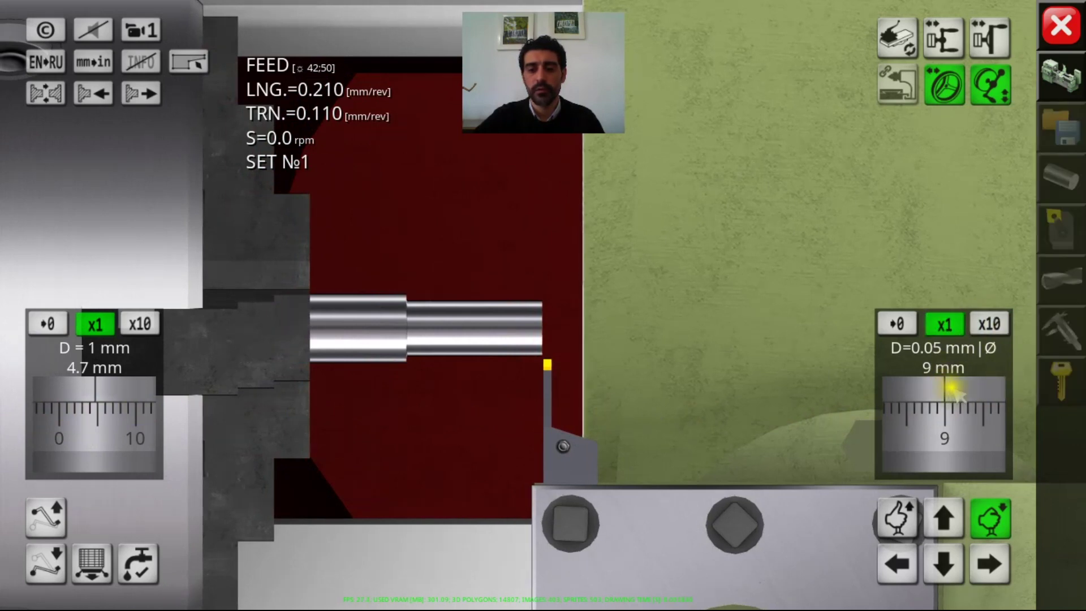
drag(967, 395, 1057, 391)
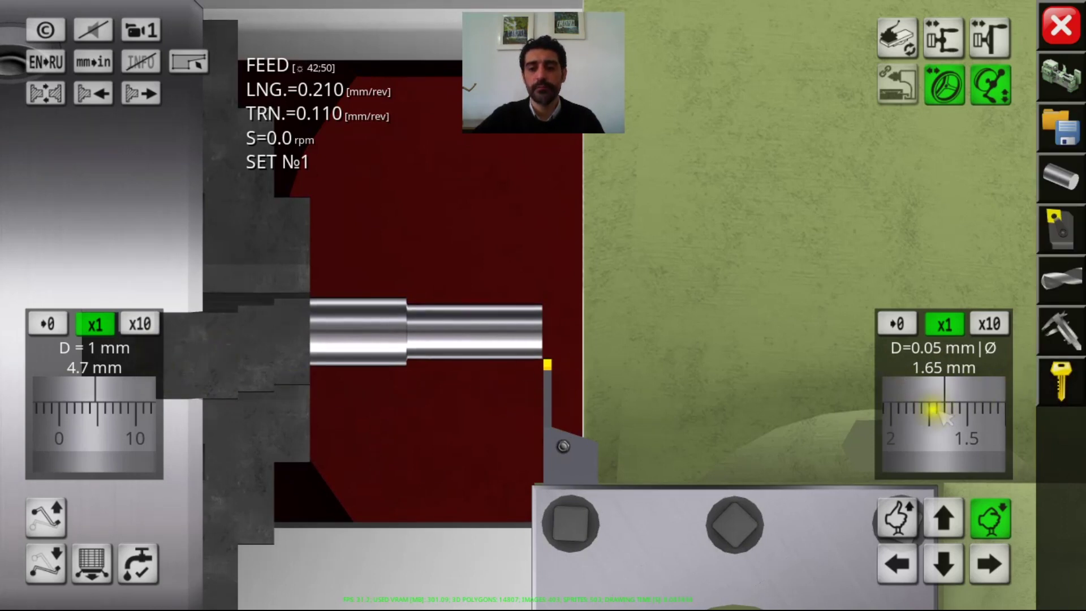
drag(877, 411, 948, 413)
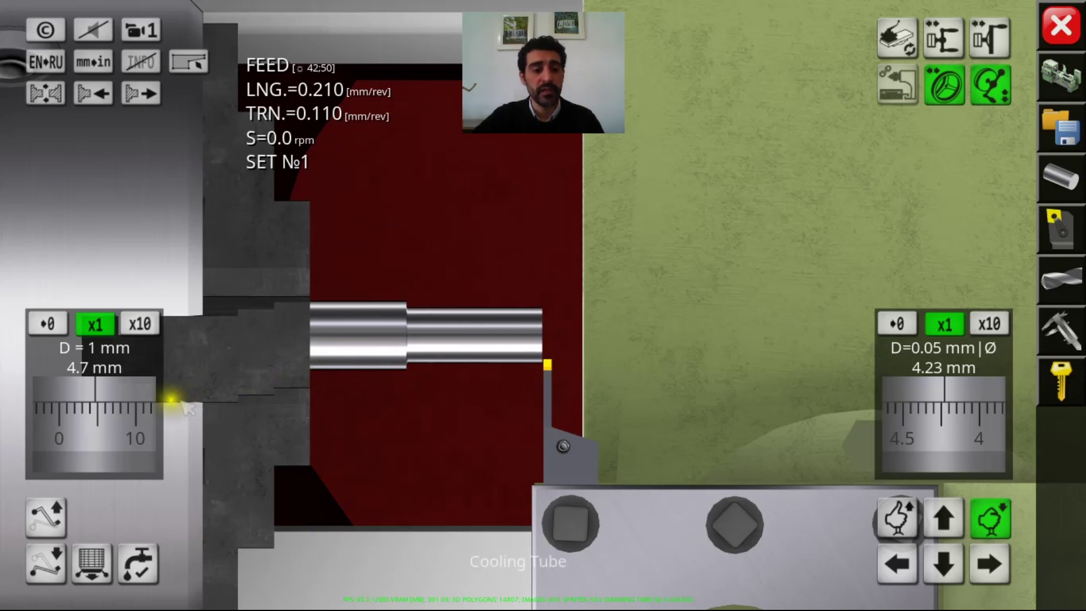
scroll(122, 420, up, 5)
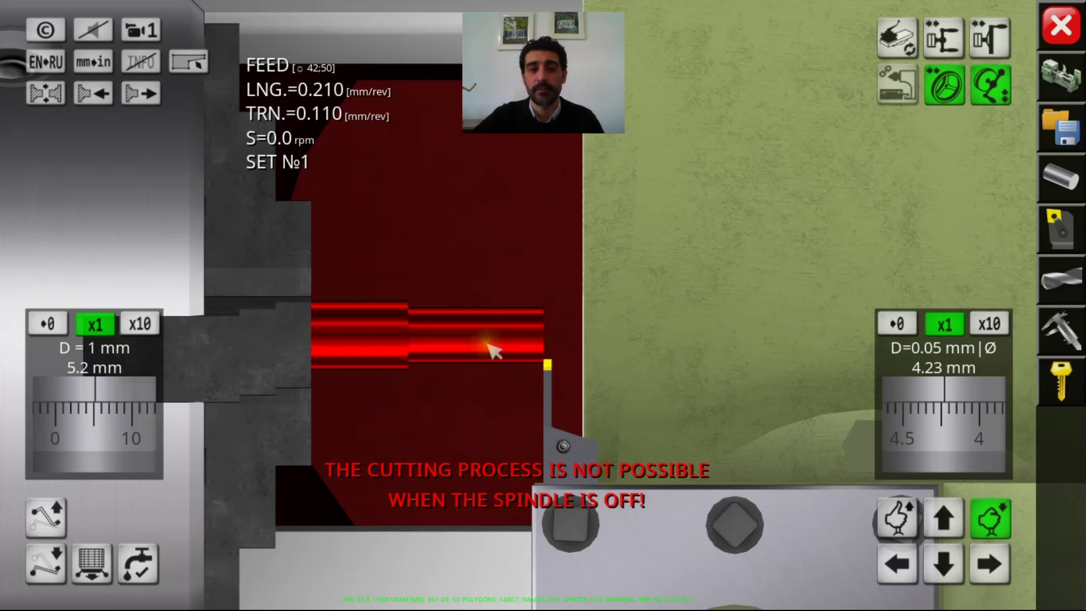
click(51, 324)
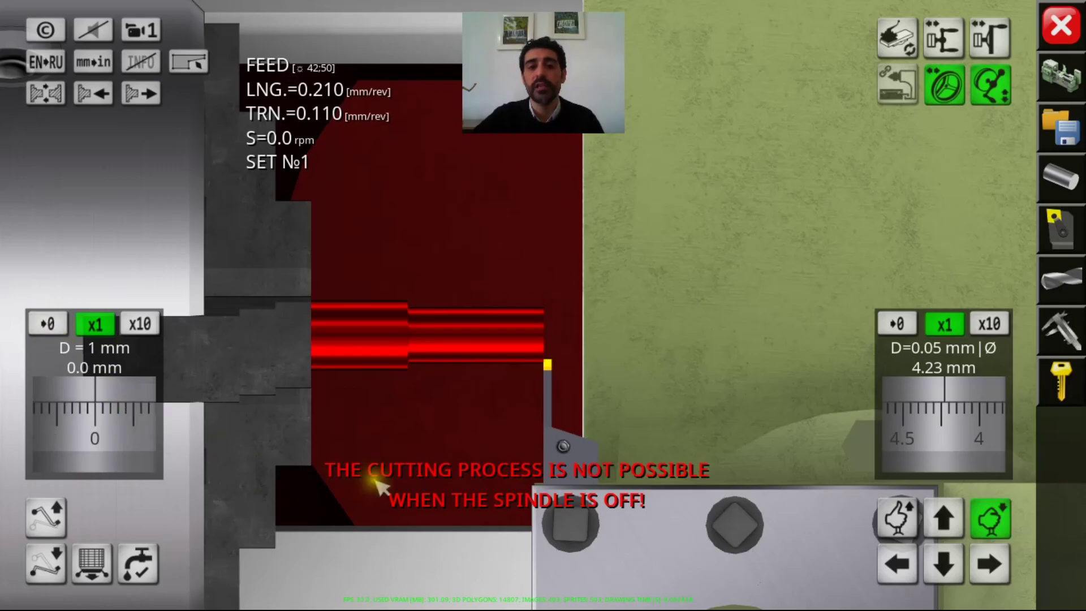
Move the carriage to 4.7 mm longitudinally, touch the grooving tool on the turned diameter and zero the cross dial.
drag(54, 431, 68, 431)
drag(912, 448, 485, 432)
drag(141, 424, 88, 428)
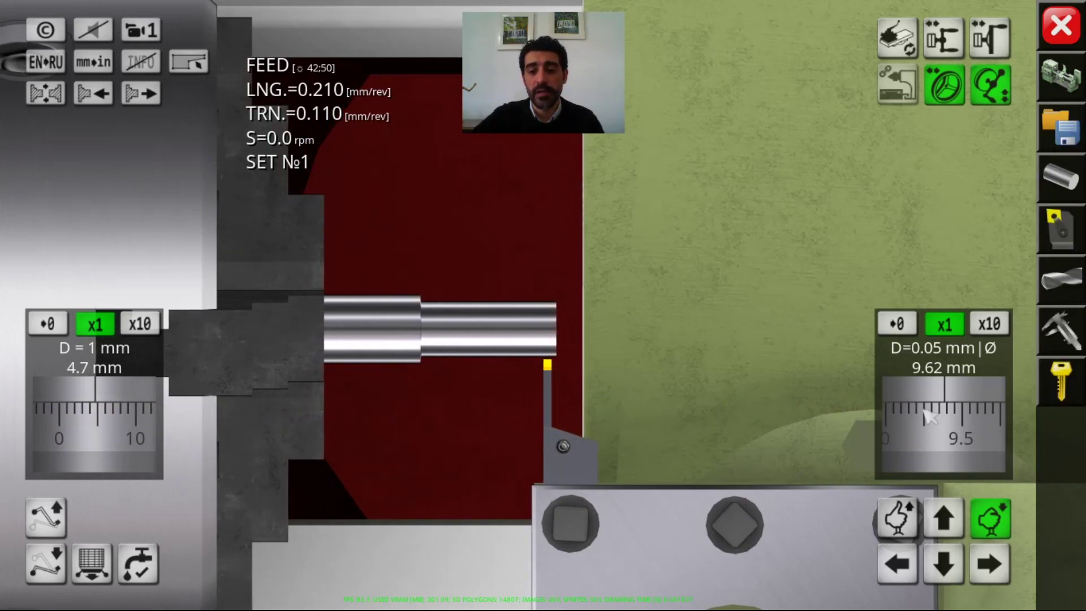
drag(927, 417, 951, 417)
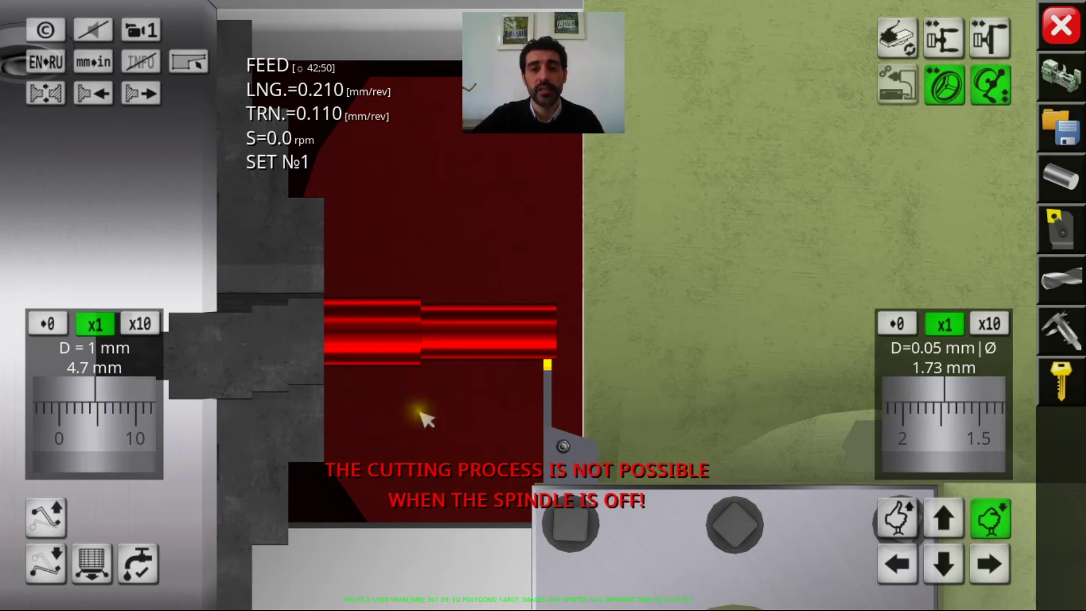
click(898, 325)
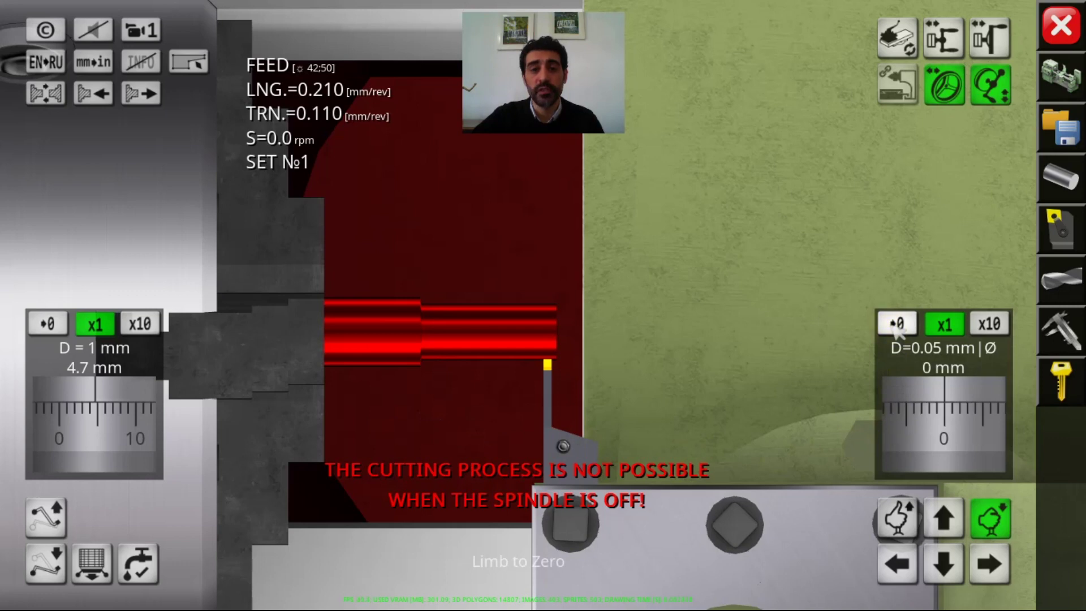
Retract the grooving tool clear of the workpiece to 6.55 mm on the cross dial and position the carriage at 23 mm longitudinally.
drag(962, 417, 854, 432)
drag(53, 425, 94, 426)
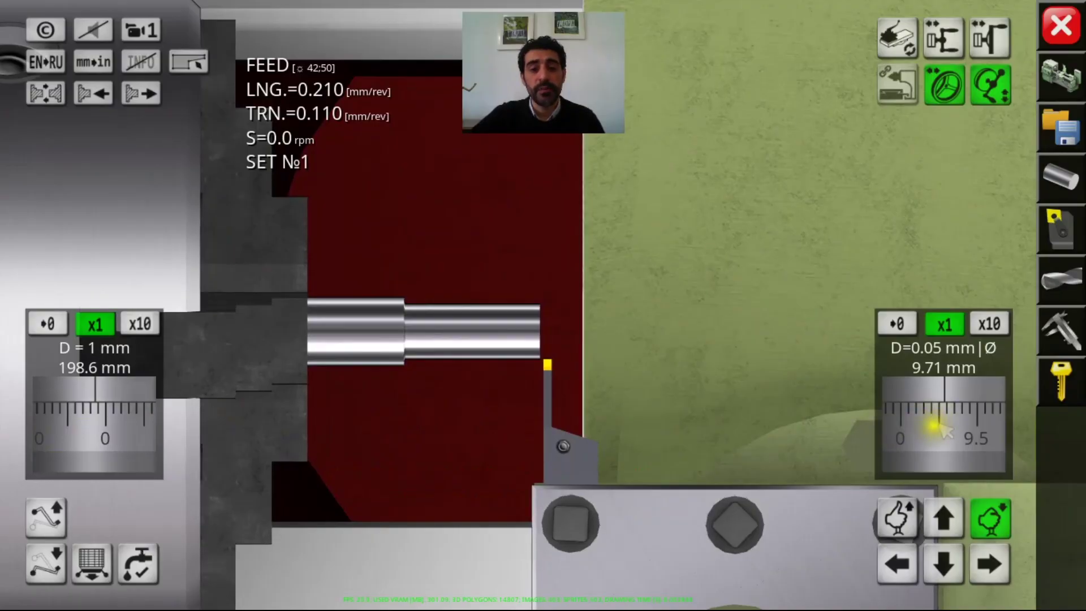
drag(996, 425, 847, 427)
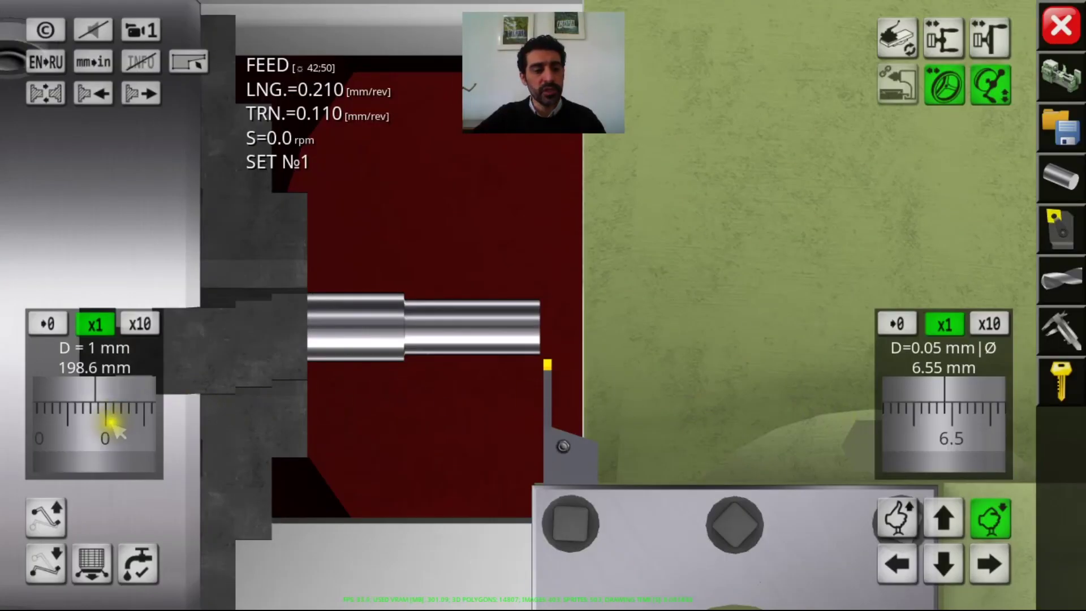
drag(113, 424, 94, 413)
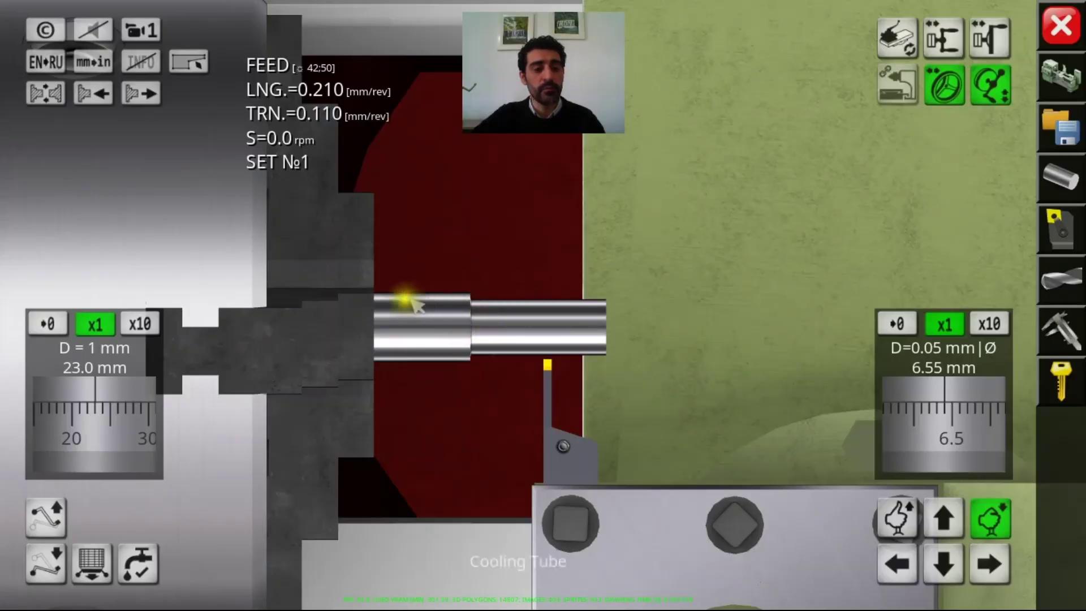
Set the lathe's feed selector to 0.084 mm/rev longitudinal and 0.042 mm/rev transverse, and return to the close-up view.
click(141, 28)
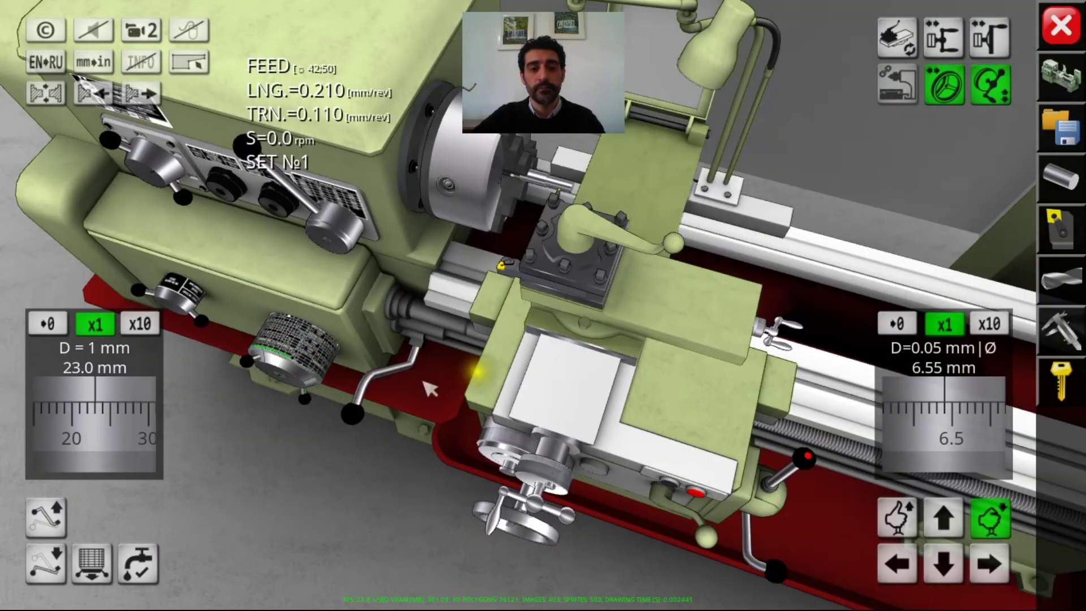
drag(566, 358, 748, 185)
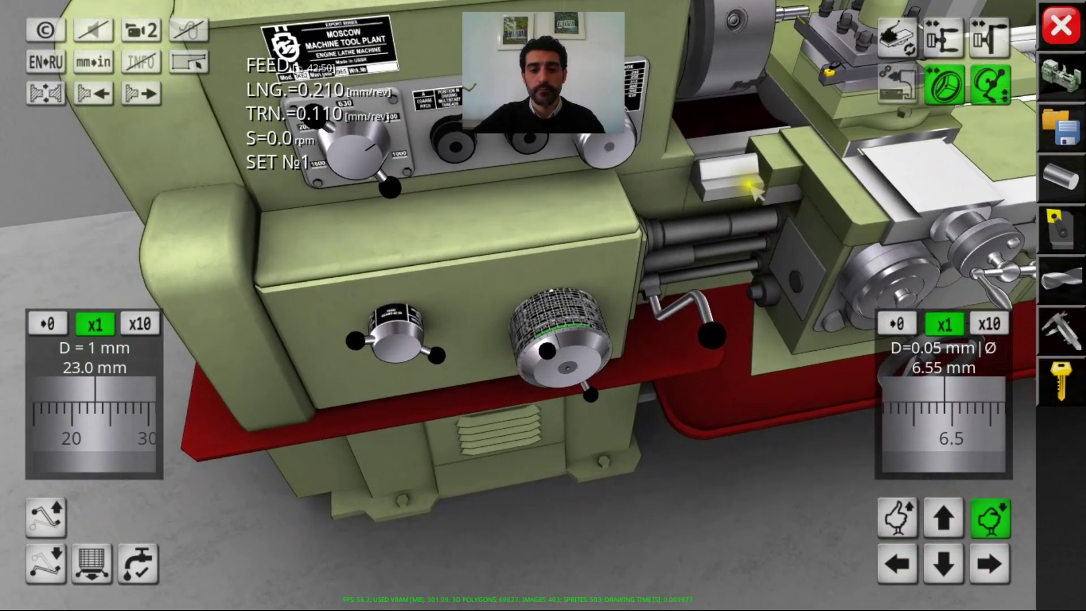
scroll(589, 362, up, 5)
scroll(592, 374, up, 2)
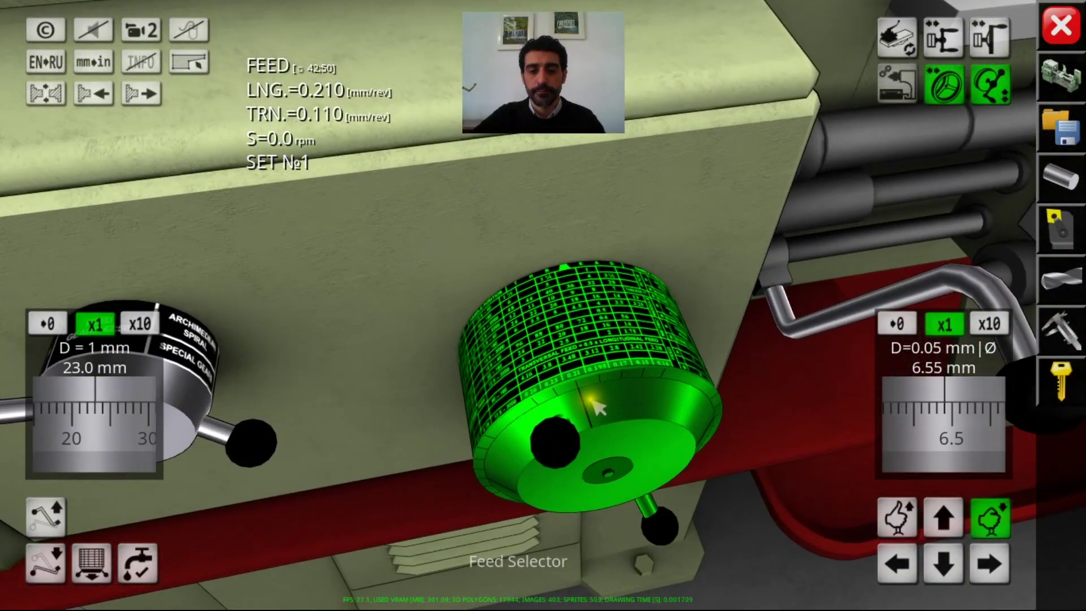
scroll(608, 396, up, 2)
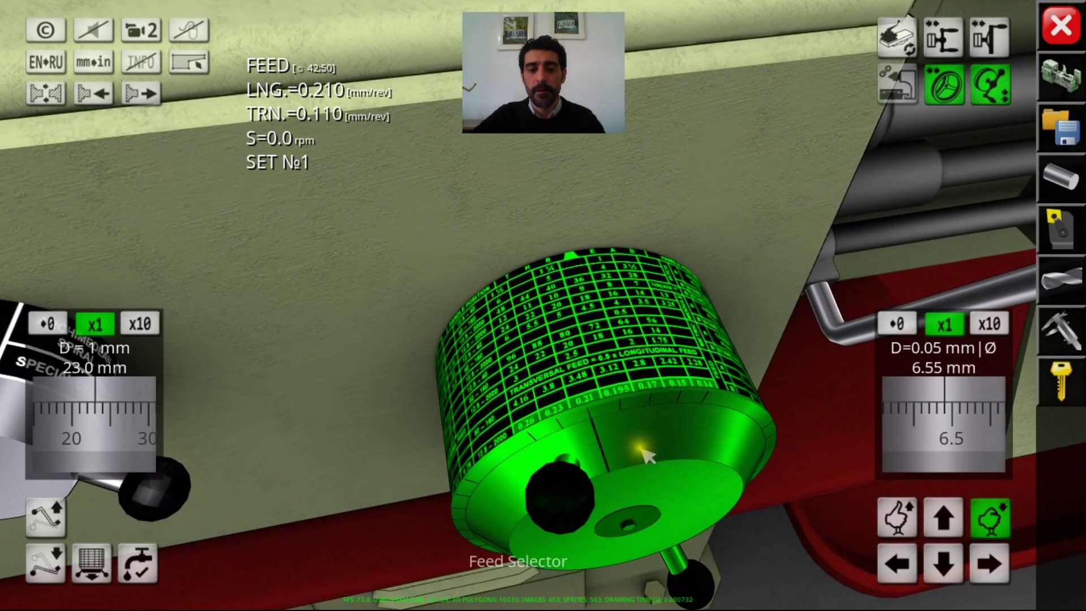
click(645, 453)
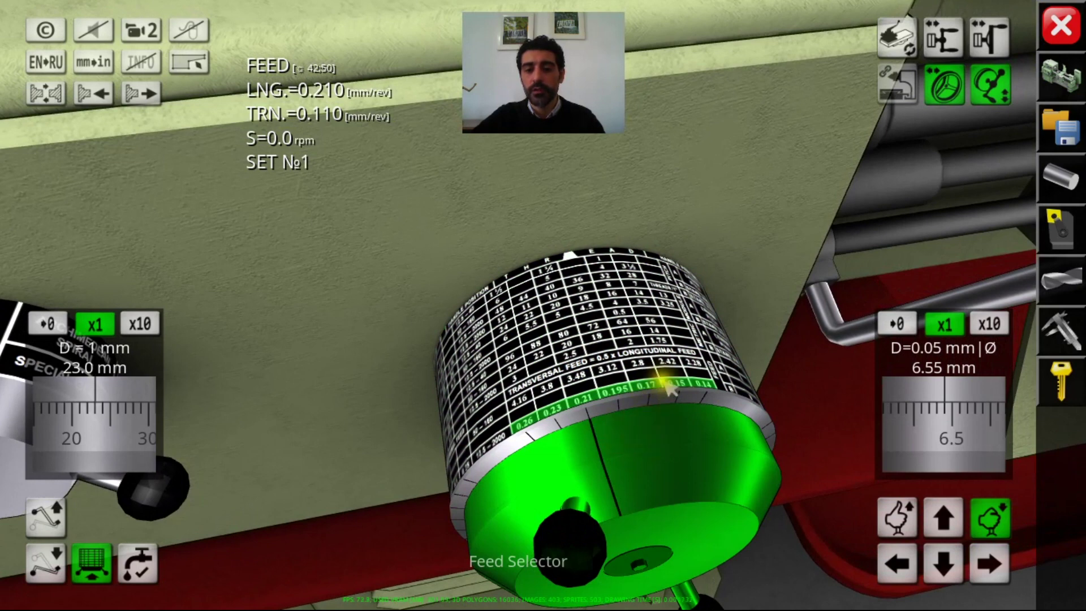
click(612, 375)
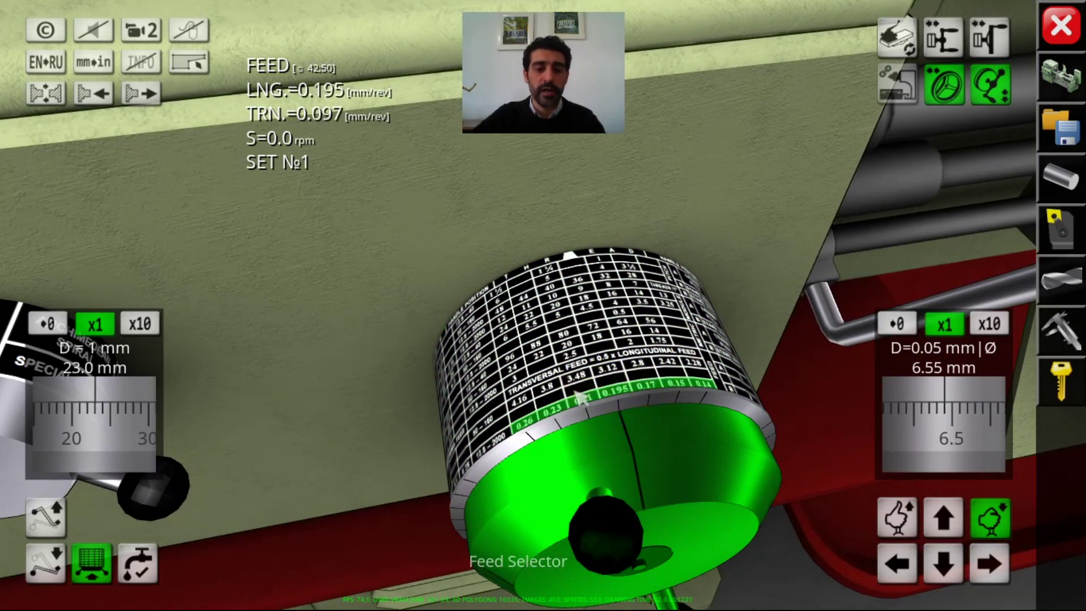
click(611, 391)
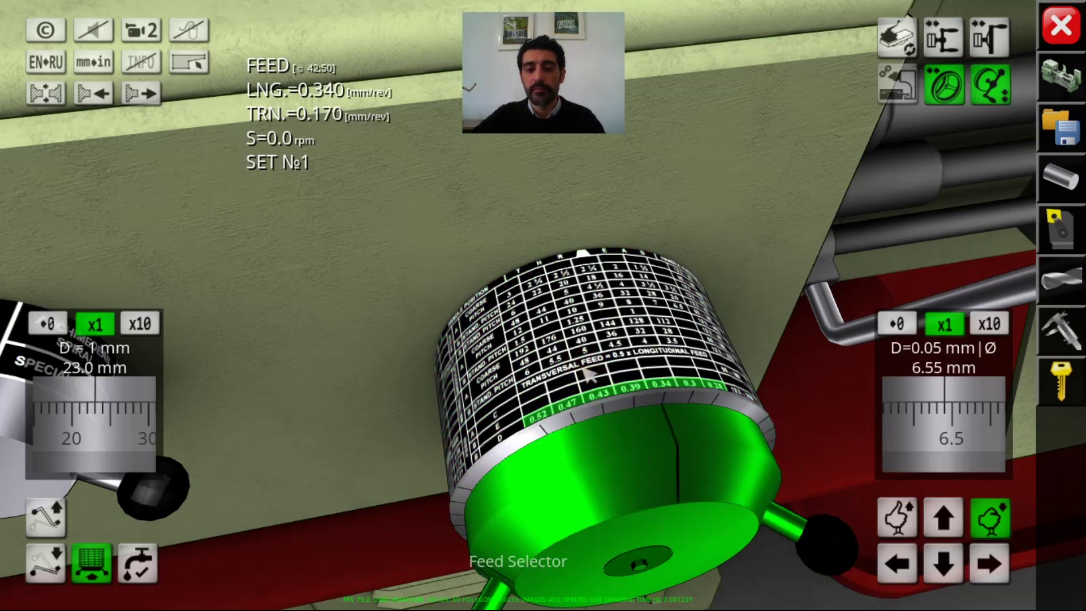
click(587, 374)
click(587, 373)
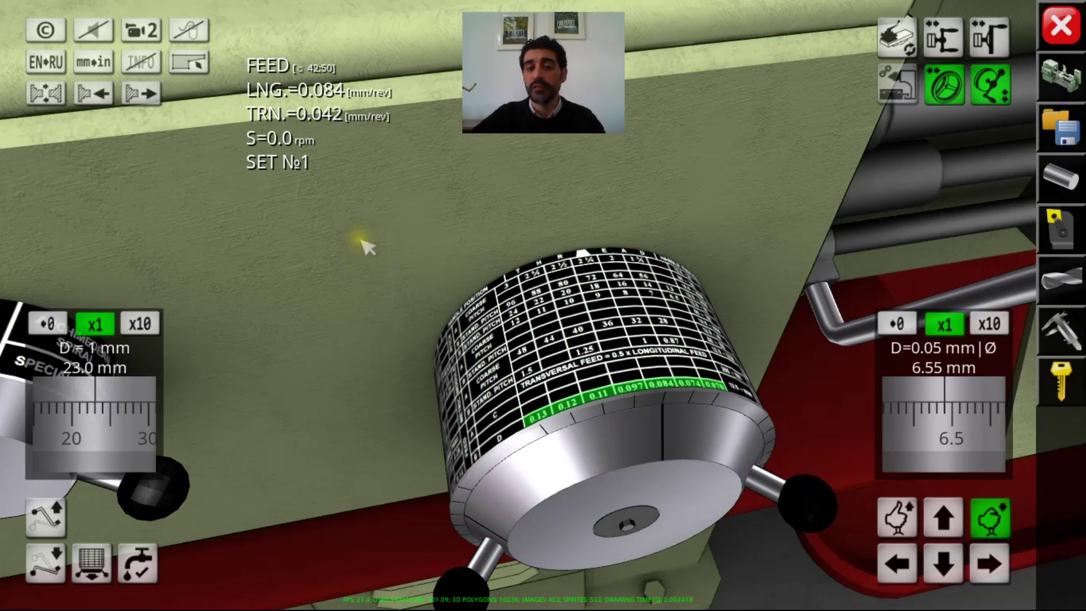
click(382, 235)
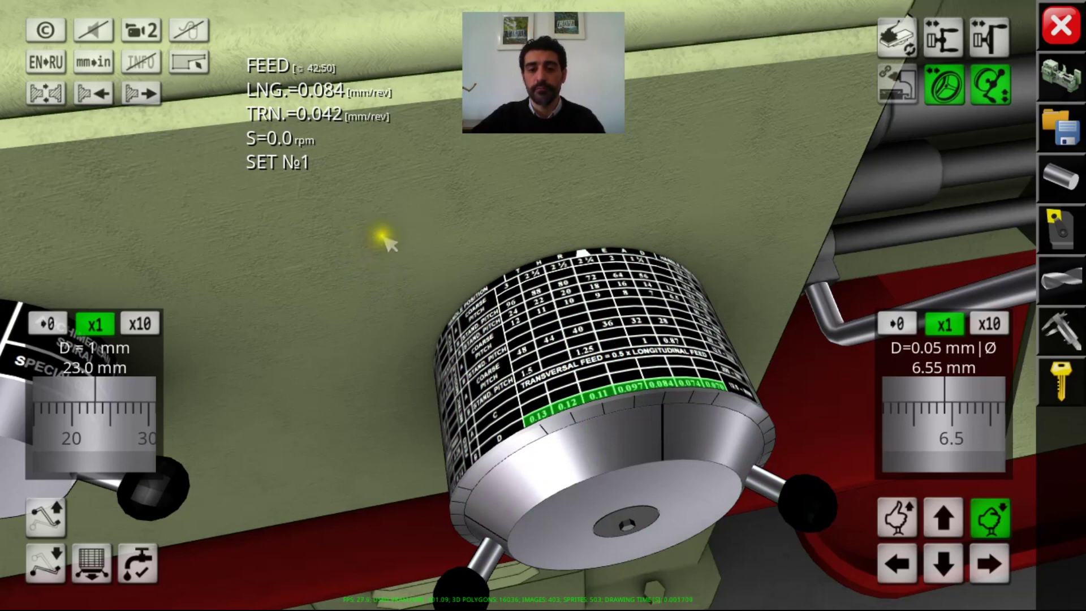
scroll(386, 231, down, 5)
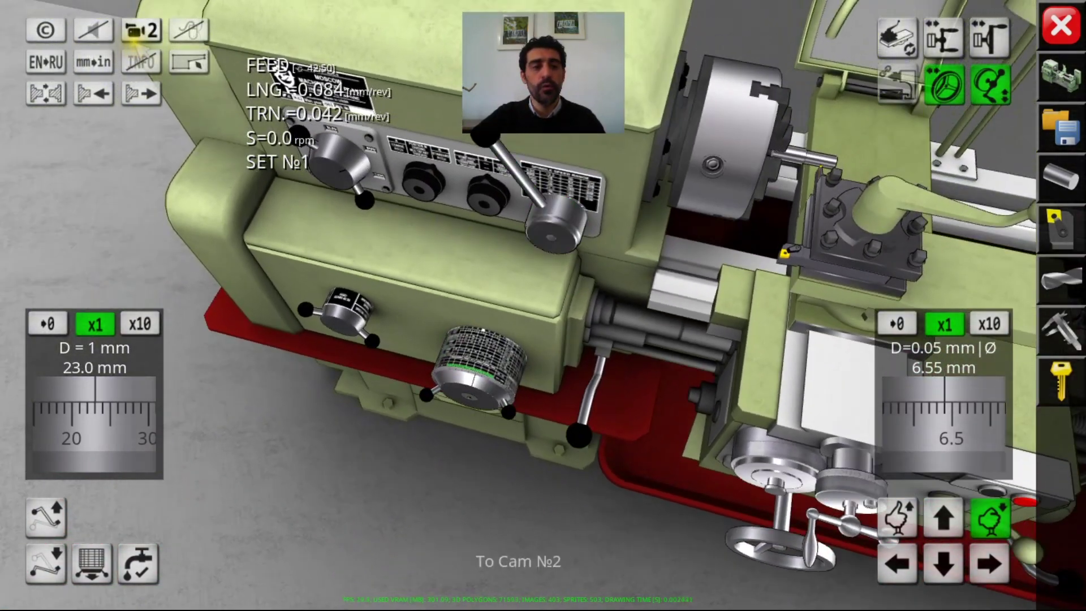
click(141, 30)
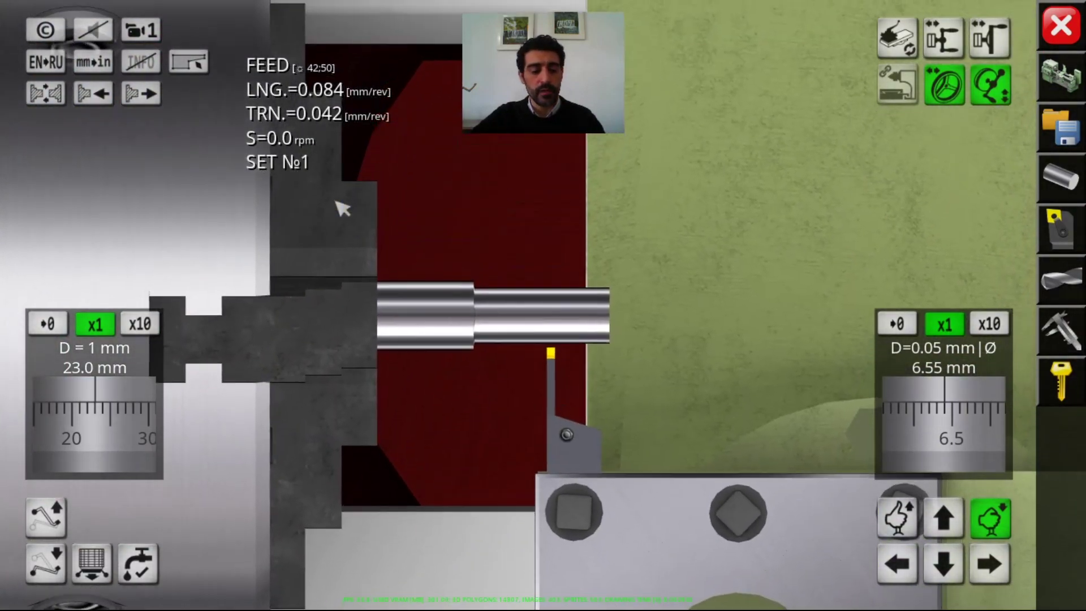
Start the spindle and advance the grooving tool to 8.14 mm on the cross dial, switching over to power feed.
key(space)
drag(996, 417, 960, 417)
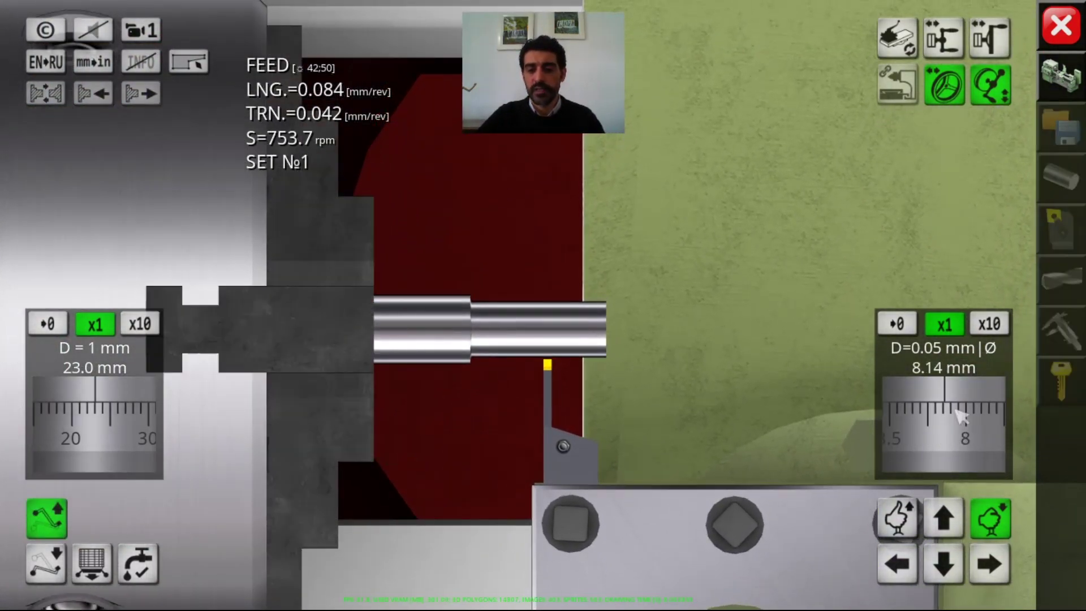
key(space)
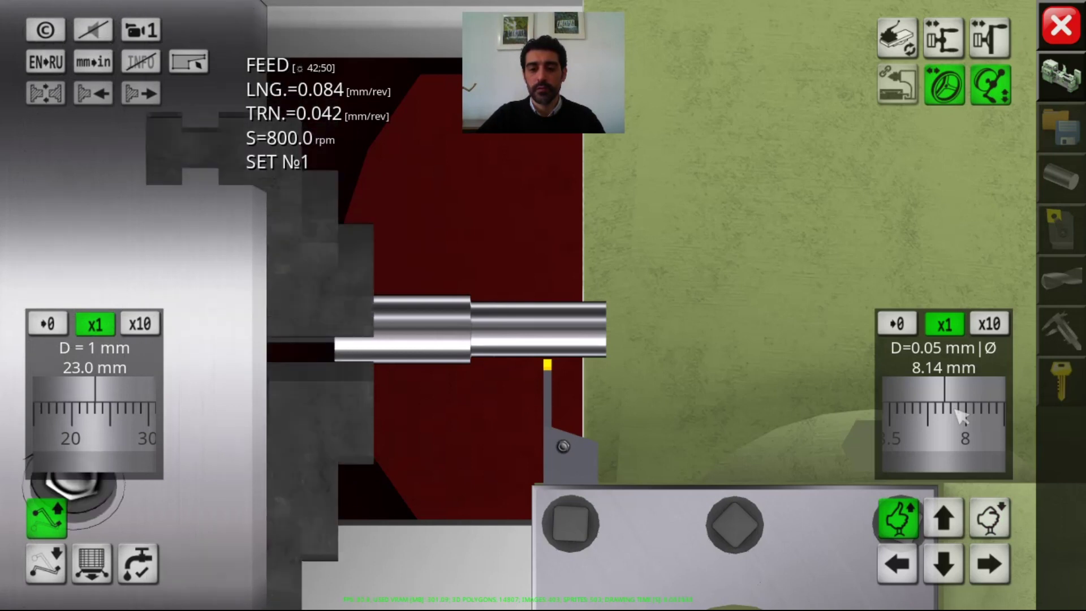
Cut the groove into the turned section with transverse feed and finish the depth at 5.02 mm on the cross dial.
key(Up)
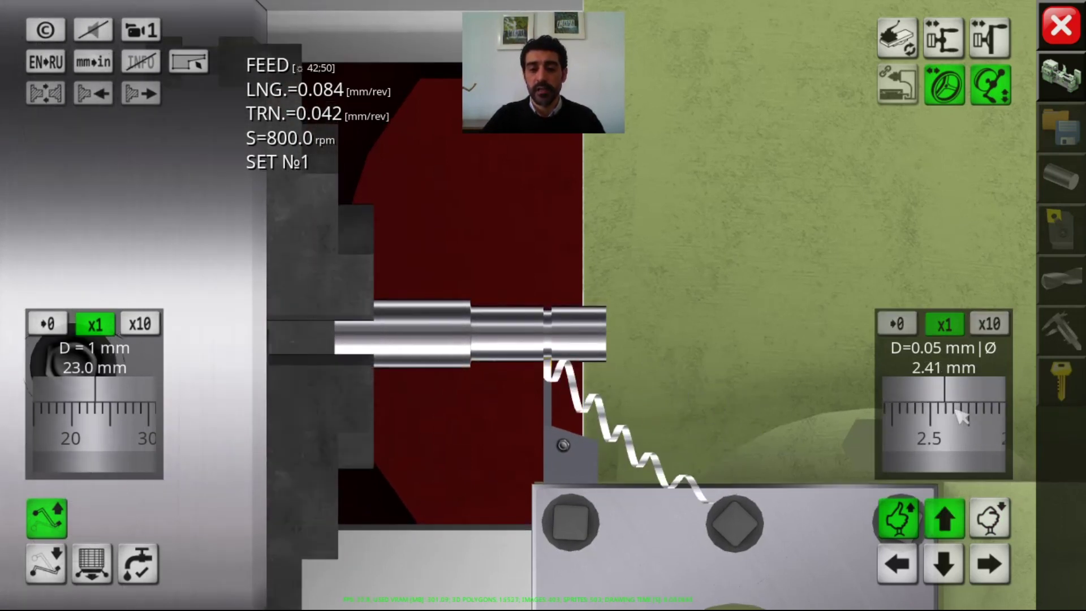
key(Up)
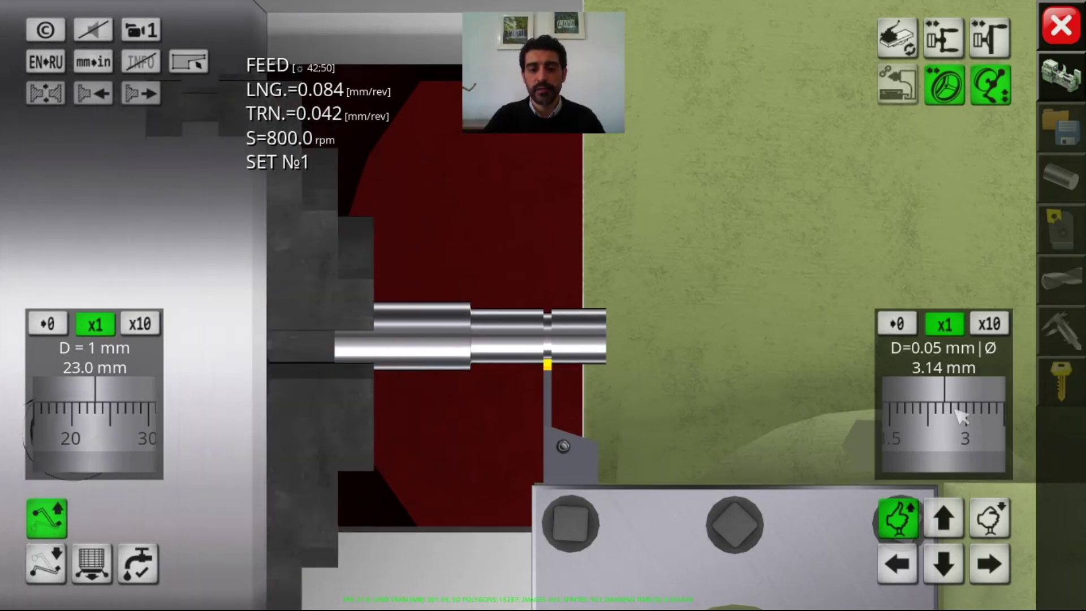
key(Up)
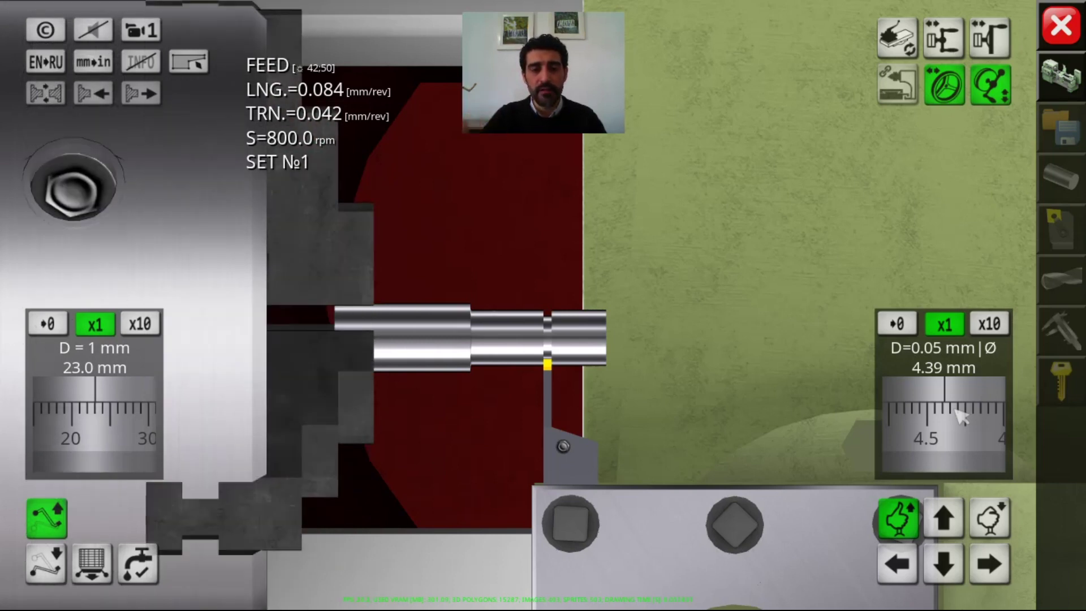
click(948, 406)
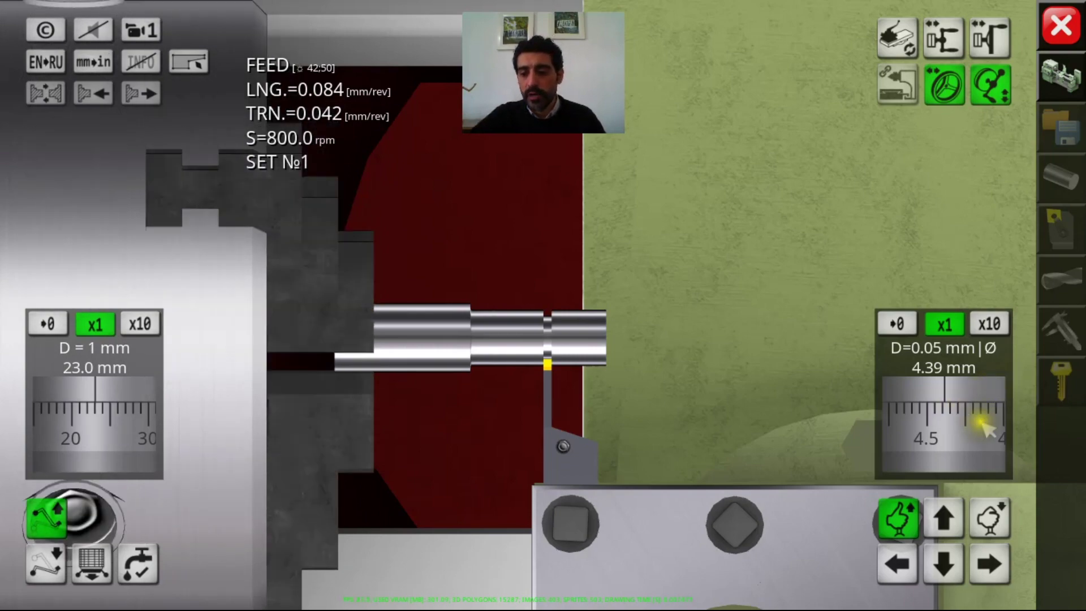
mouse_move(946, 407)
mouse_down()
mouse_move(935, 413)
mouse_move(953, 424)
mouse_up()
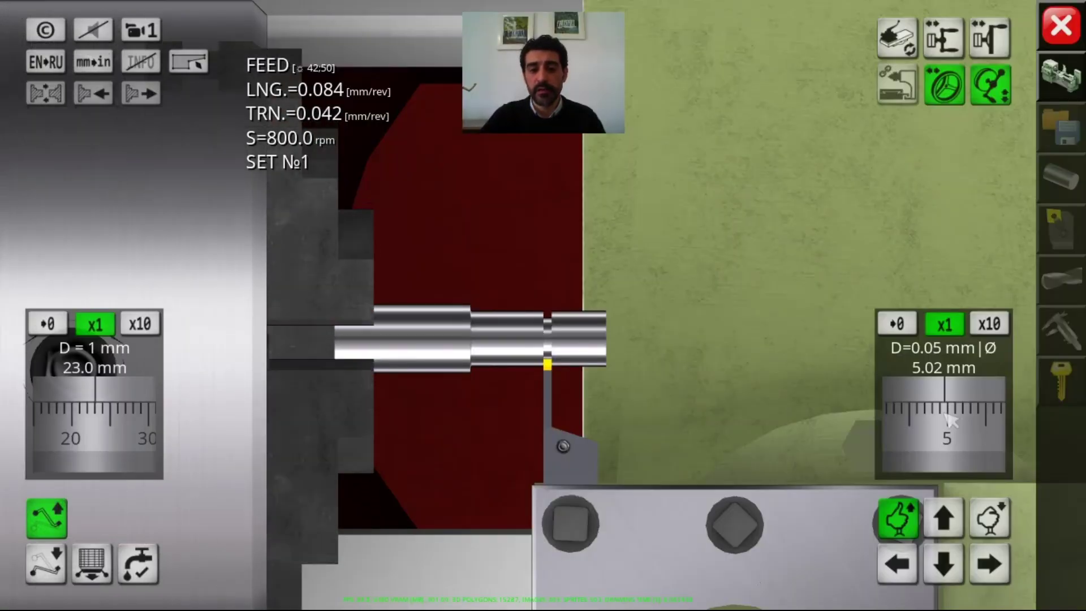
Retract the grooving tool out of the groove to 8.47 mm on the cross dial and stop the spindle.
key(Down)
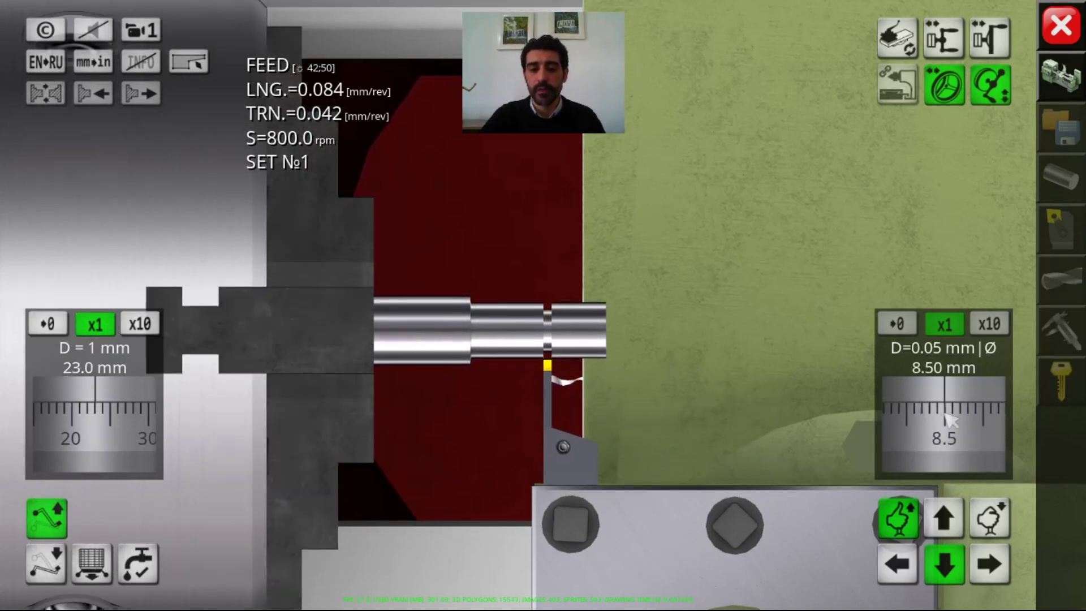
key(Down)
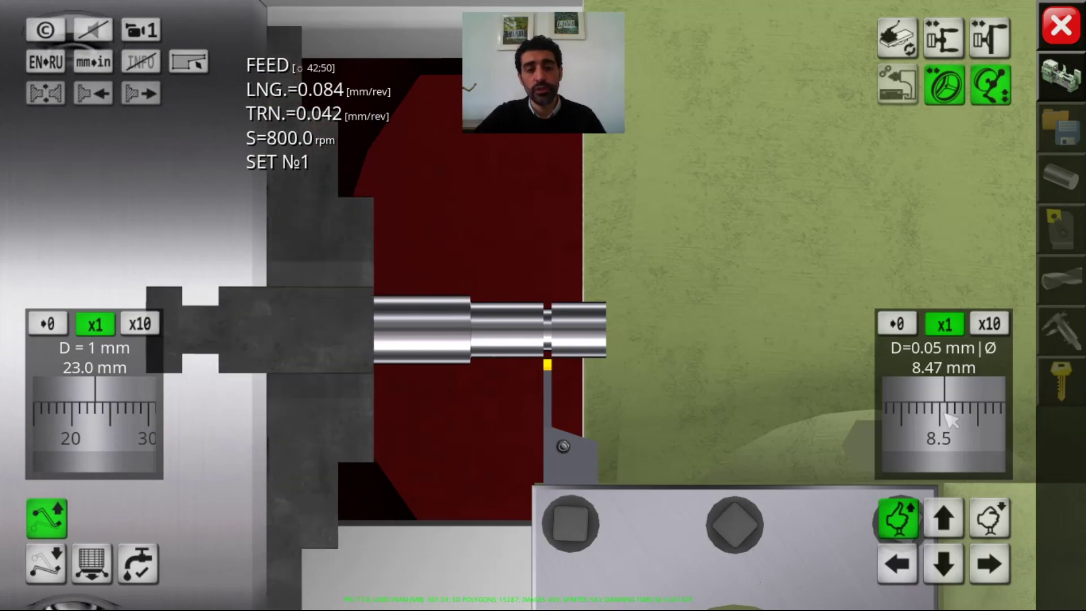
key(space)
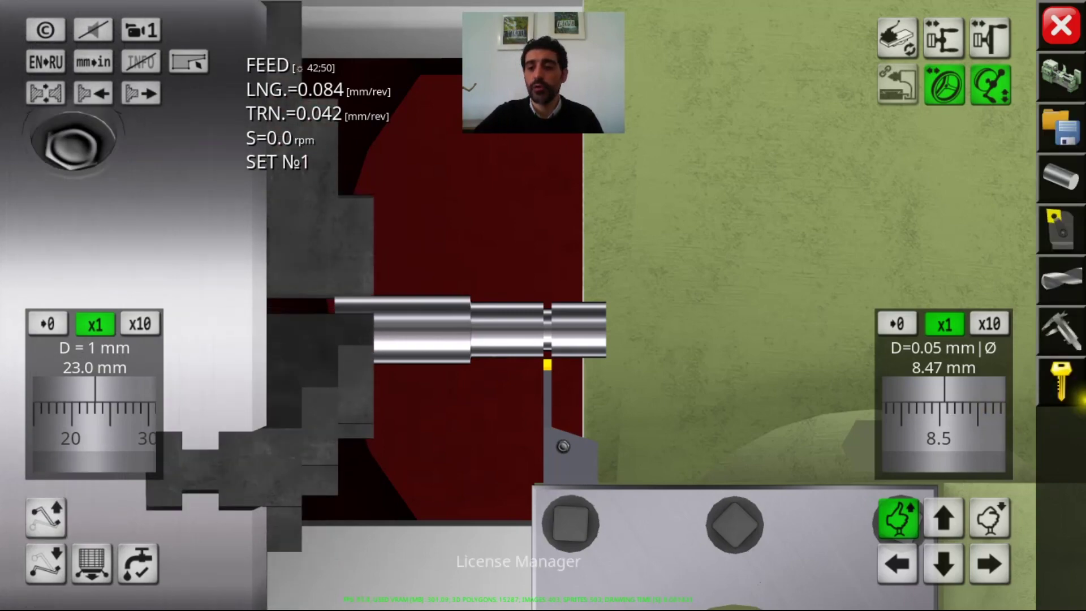
Measure the groove's bottom diameter in the part dimensions view and return to the lathe.
click(1056, 335)
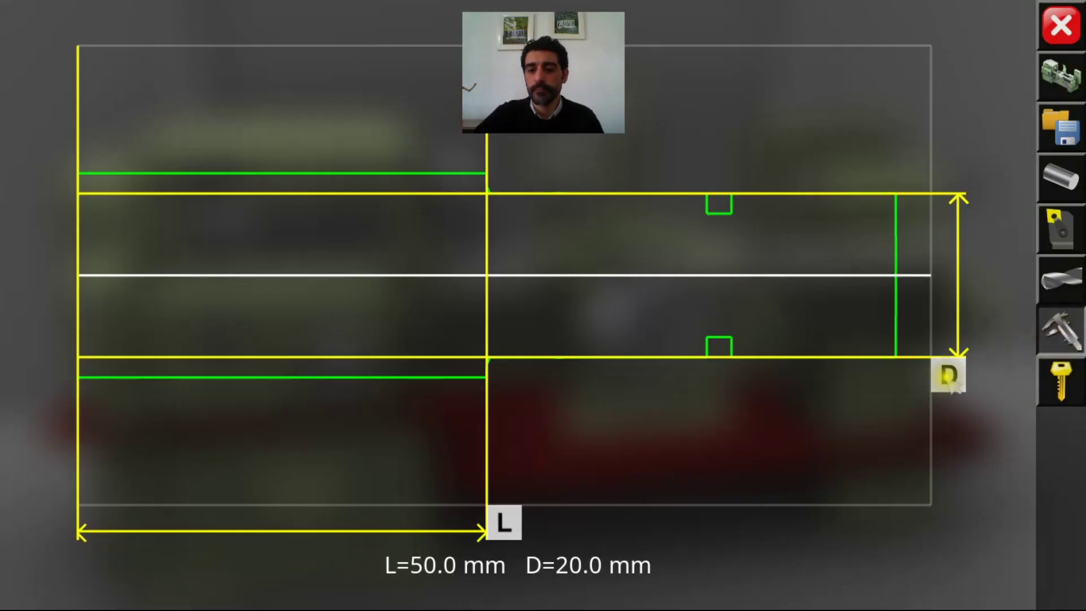
drag(951, 378, 955, 364)
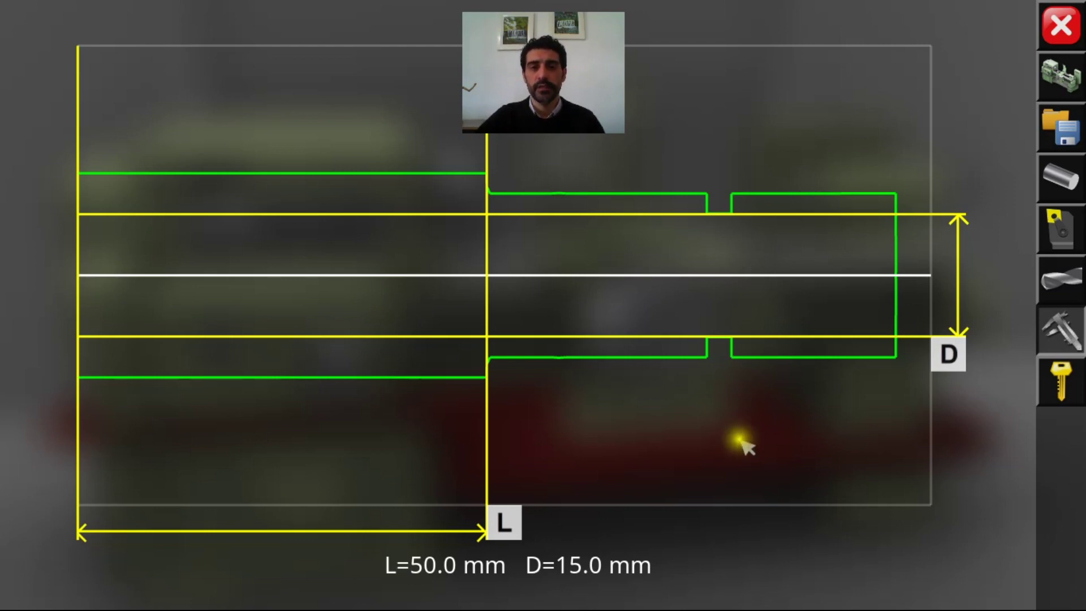
click(1061, 331)
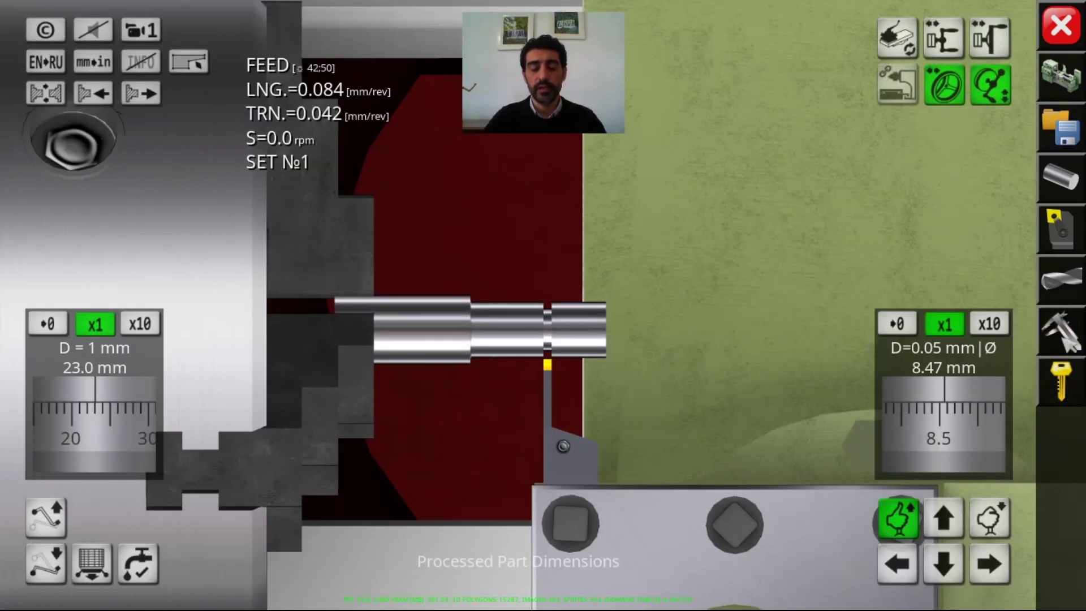
Retract the grooving tool from the workpiece to 50.7 mm lengthwise and 2.06 mm crosswise, and index the tool holder to the turning tool.
key(shift)
key(Down)
key(Right)
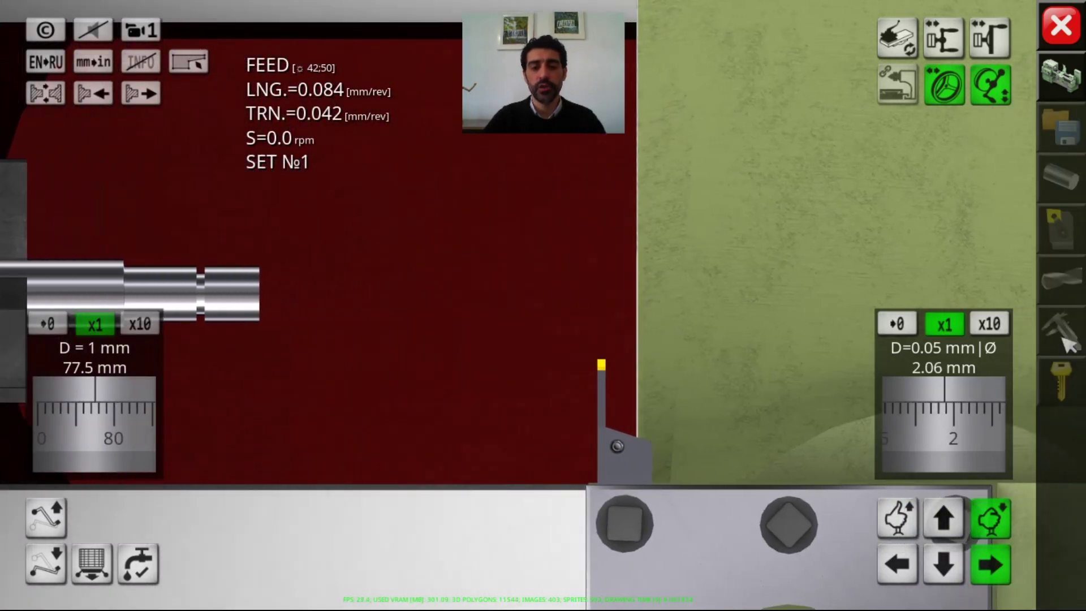
click(141, 29)
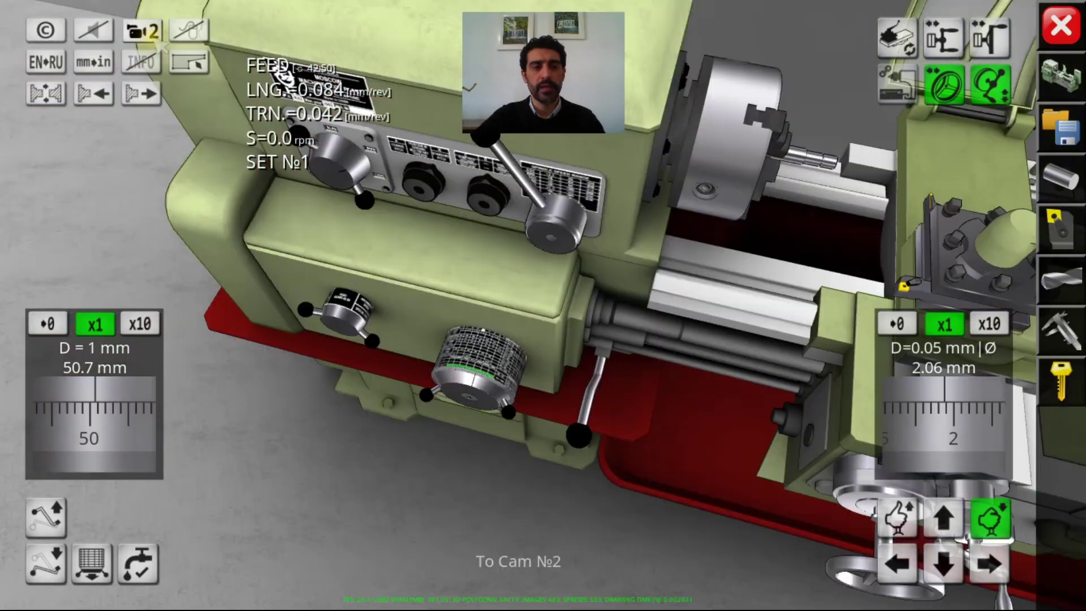
drag(642, 250, 461, 279)
click(597, 175)
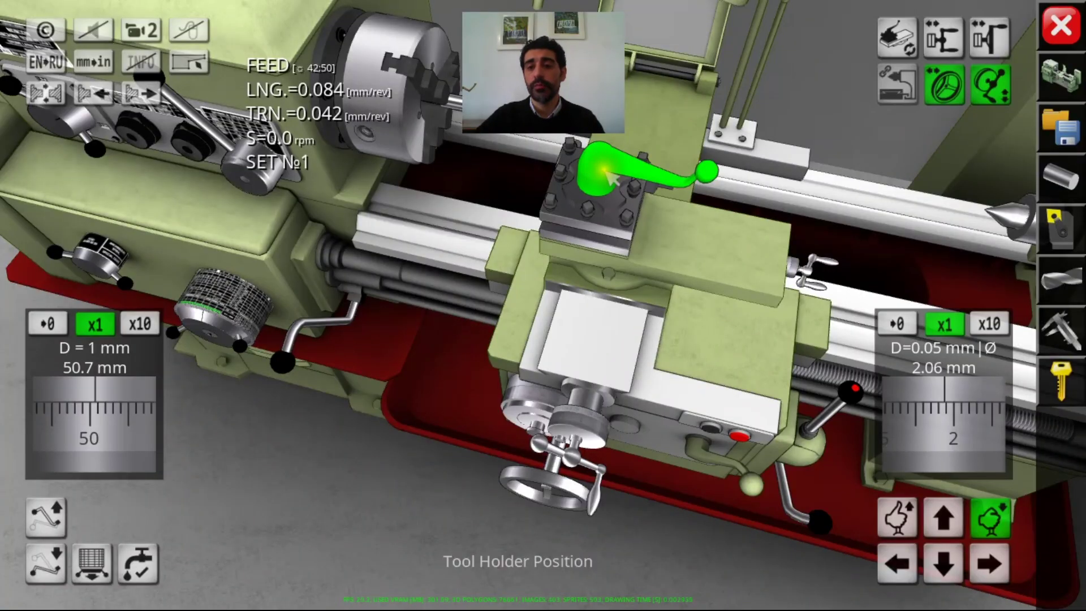
Display the small saddle angle settings and set the compound slide angle to -45°.
click(904, 44)
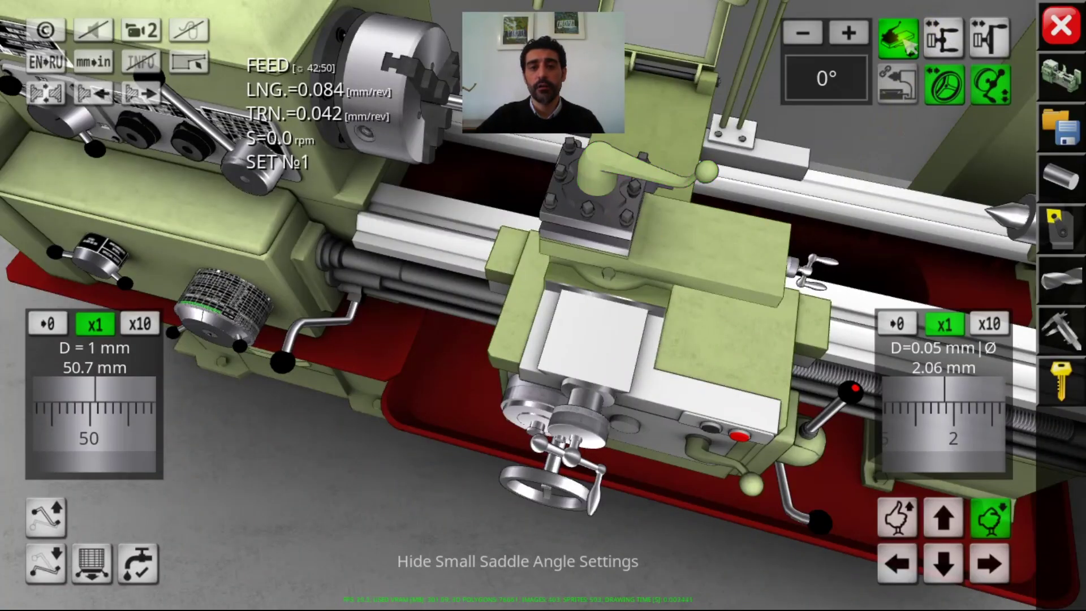
click(843, 44)
click(843, 44)
click(843, 44)
click(806, 40)
click(806, 40)
click(806, 39)
click(806, 39)
click(806, 40)
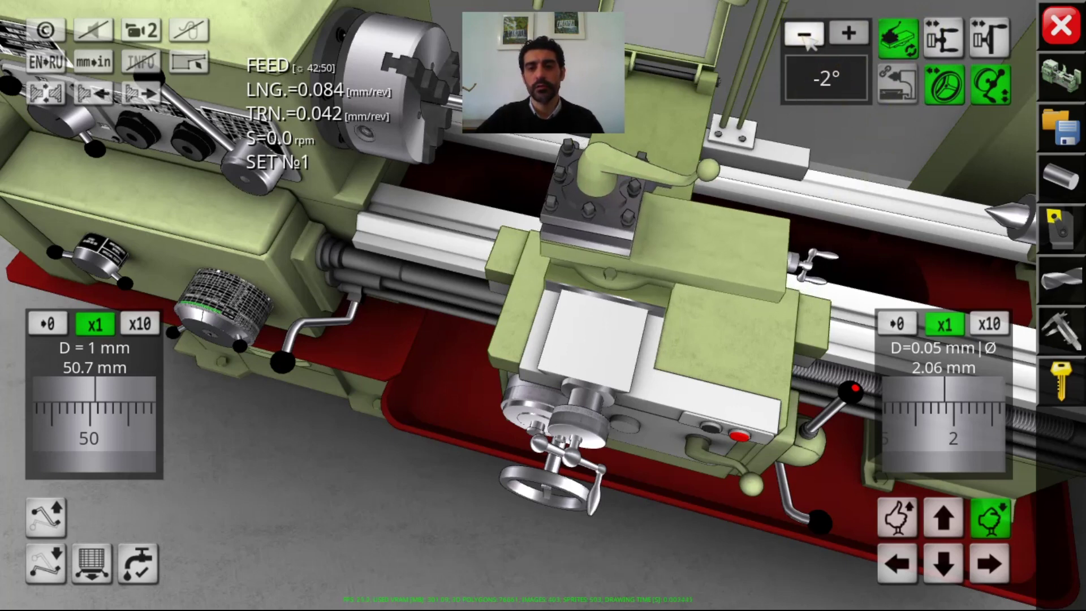
click(805, 39)
click(806, 40)
click(806, 39)
click(806, 39)
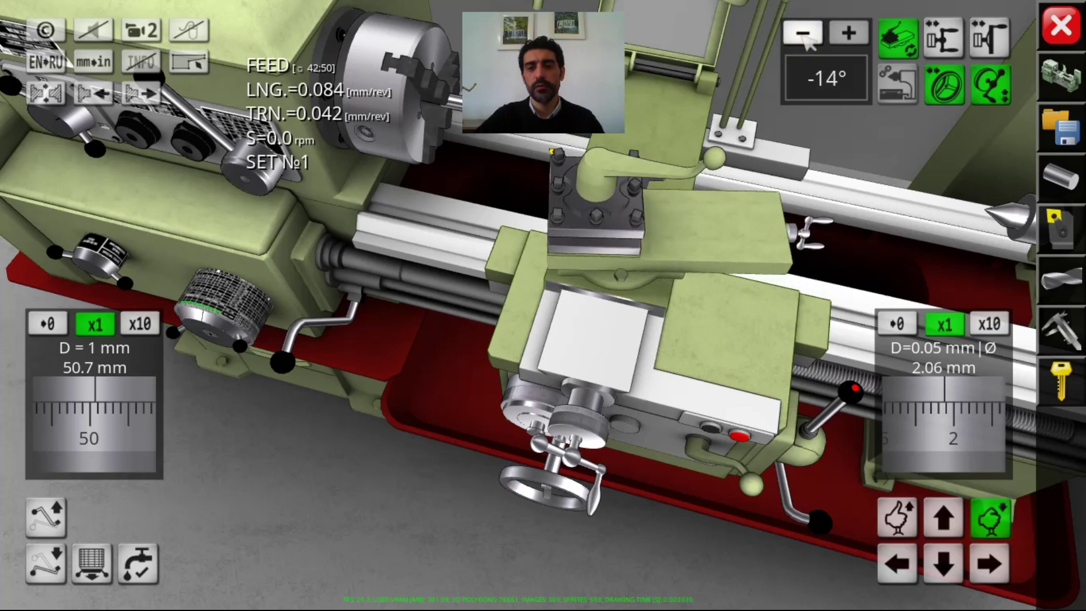
click(806, 39)
click(806, 40)
click(806, 39)
click(806, 40)
click(805, 40)
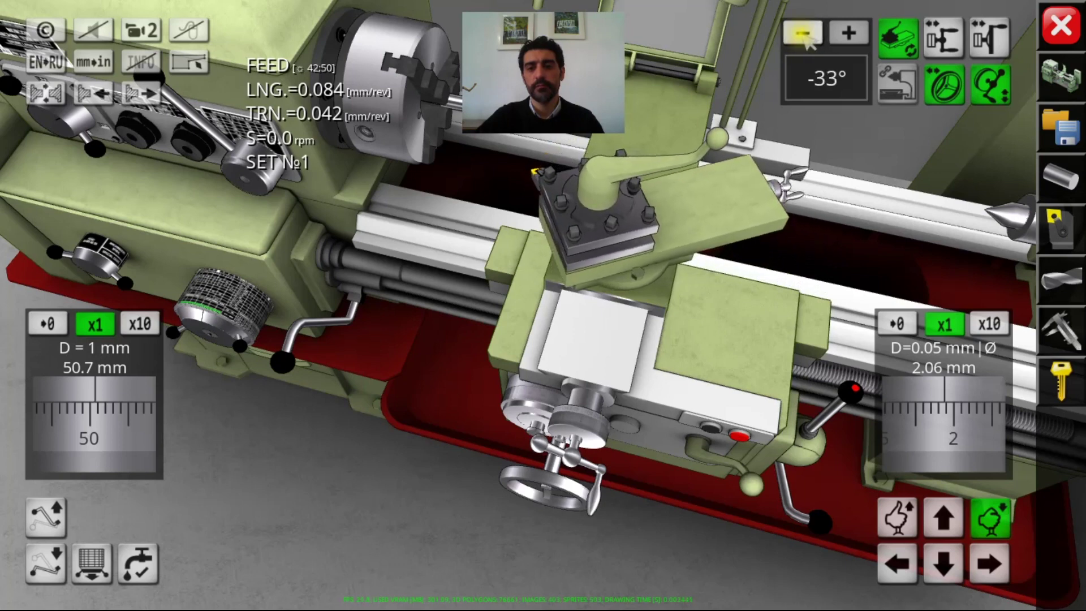
click(806, 39)
click(805, 40)
click(806, 40)
click(806, 39)
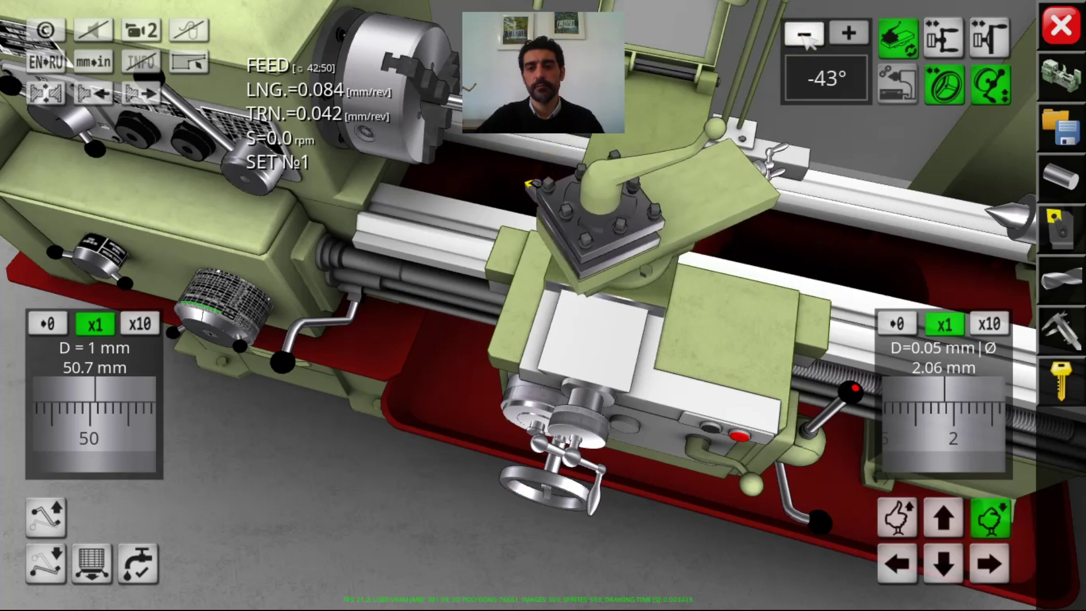
click(806, 39)
click(806, 40)
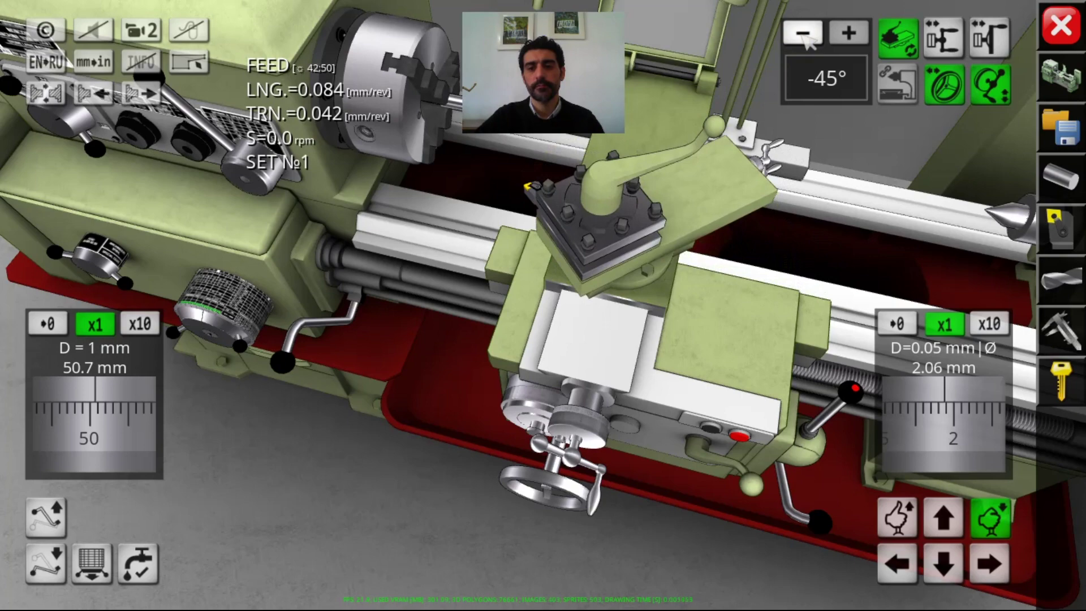
Bring the angled turning tool near the workpiece's free end, to 140.5 mm on the longitudinal dial and 7.61 mm on the cross dial.
click(147, 33)
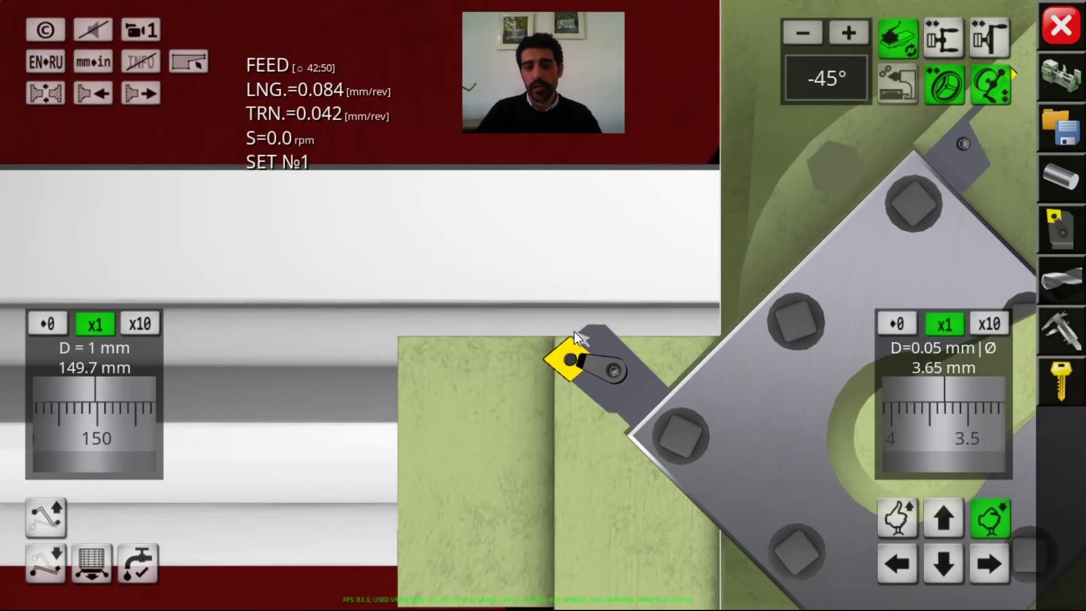
key(Left)
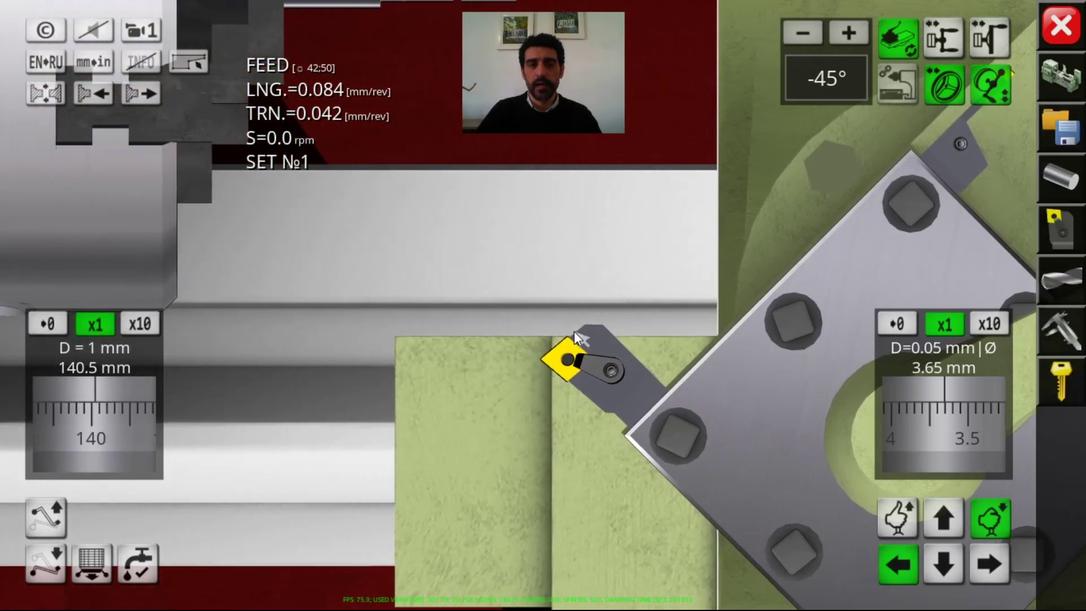
key(Up)
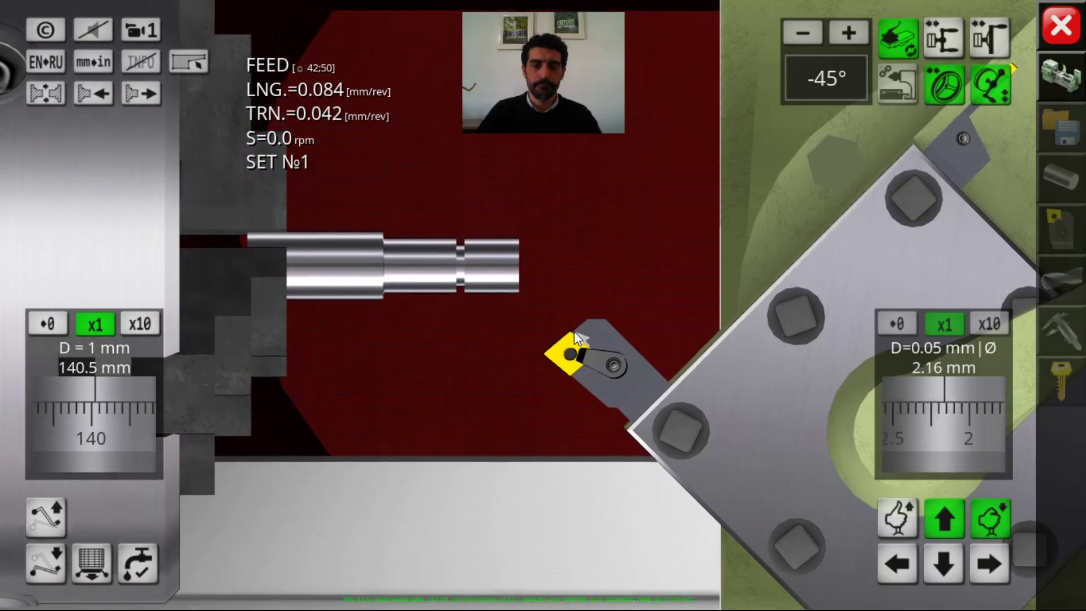
key(Down)
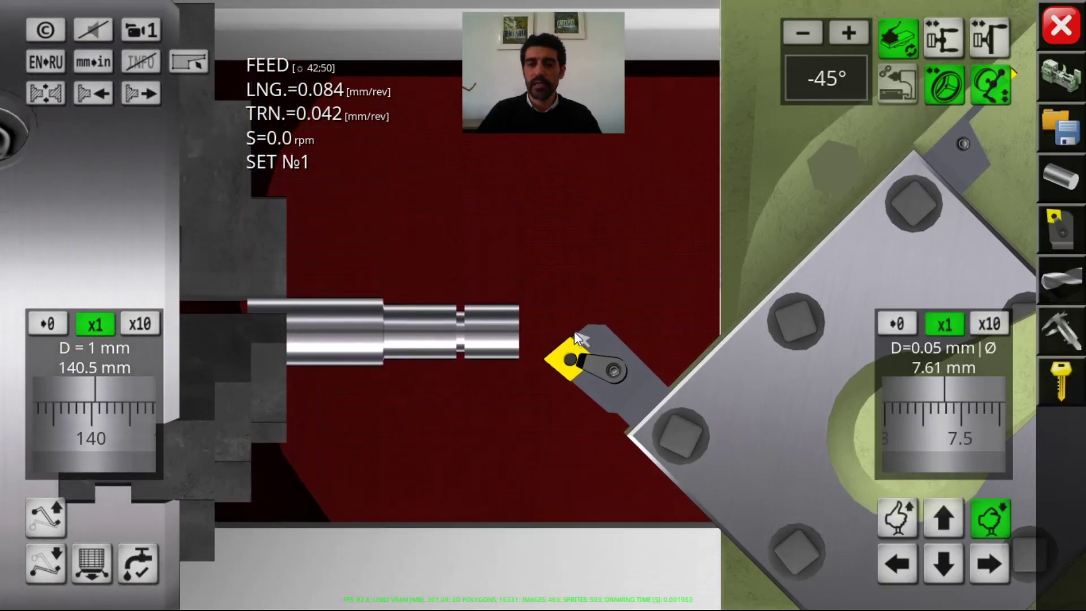
Demonstrate the cross slide's travel in the machine overview, return it to 7.61 mm, and go back to the top view.
click(136, 29)
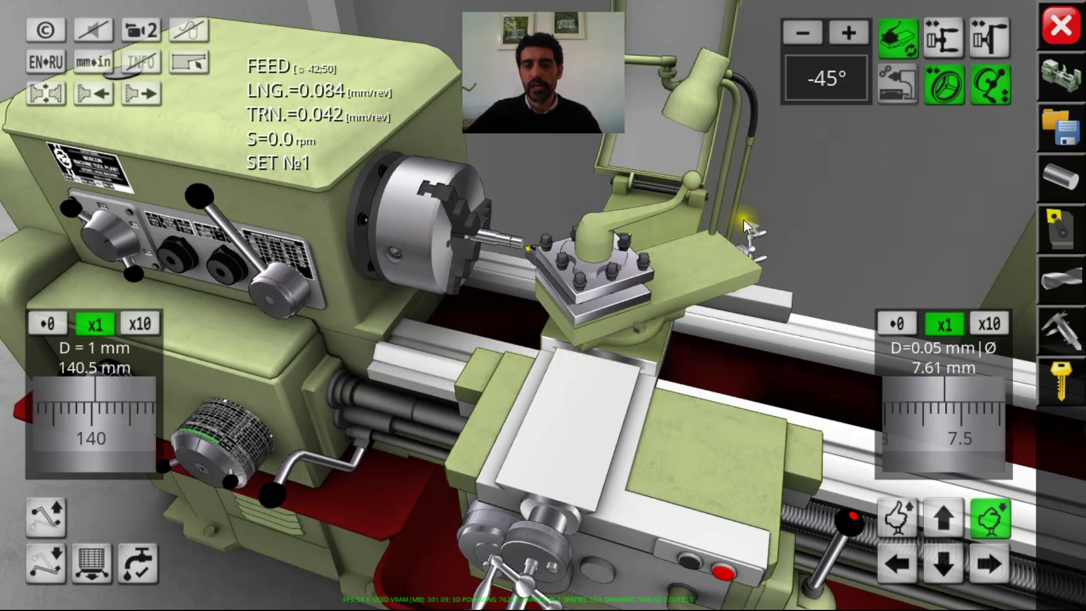
key(Down)
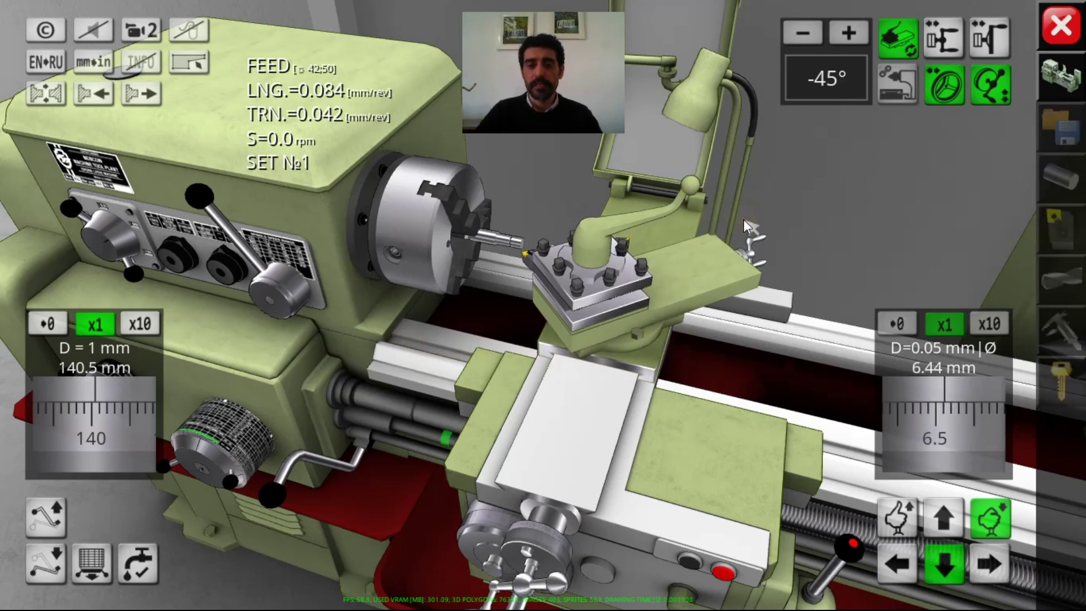
key(Up)
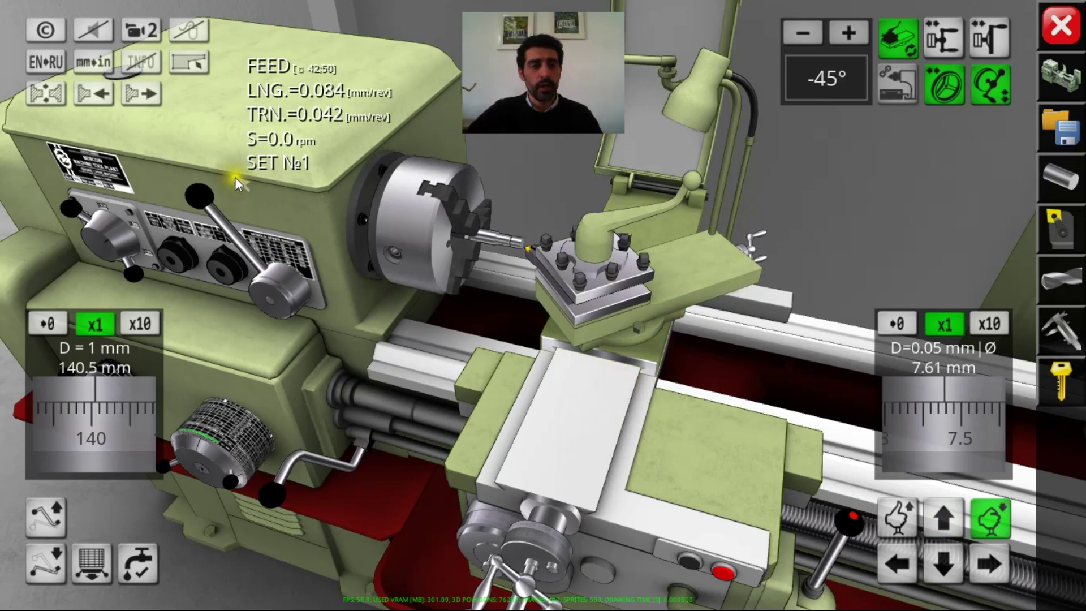
click(148, 33)
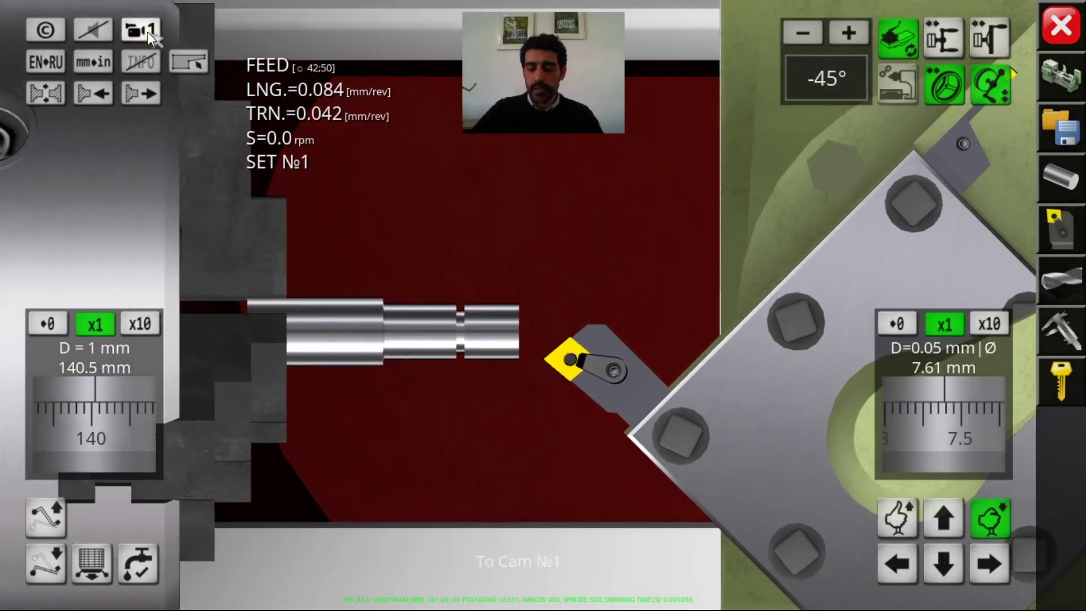
Start the spindle at 800 rpm and advance the turning tool toward the part's end face, to 148.0 mm on the longitudinal dial.
key(space)
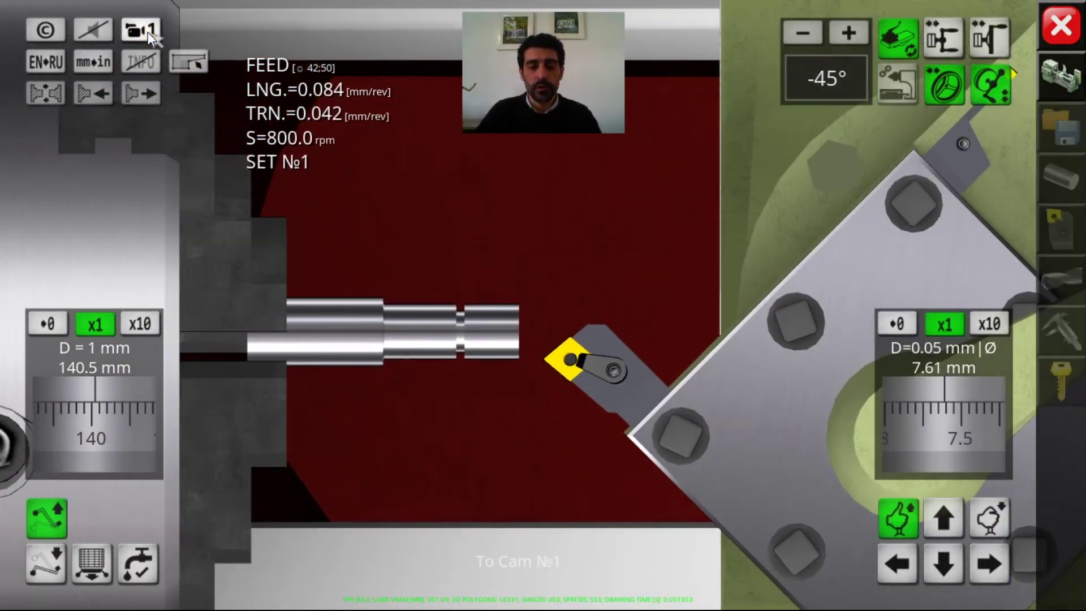
key(Left)
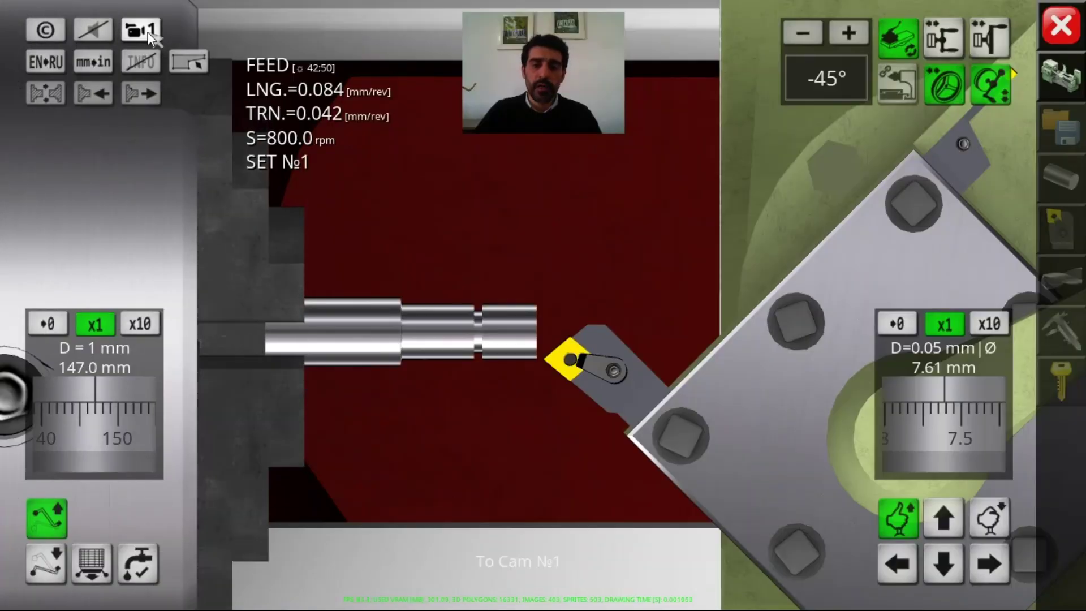
key(Left)
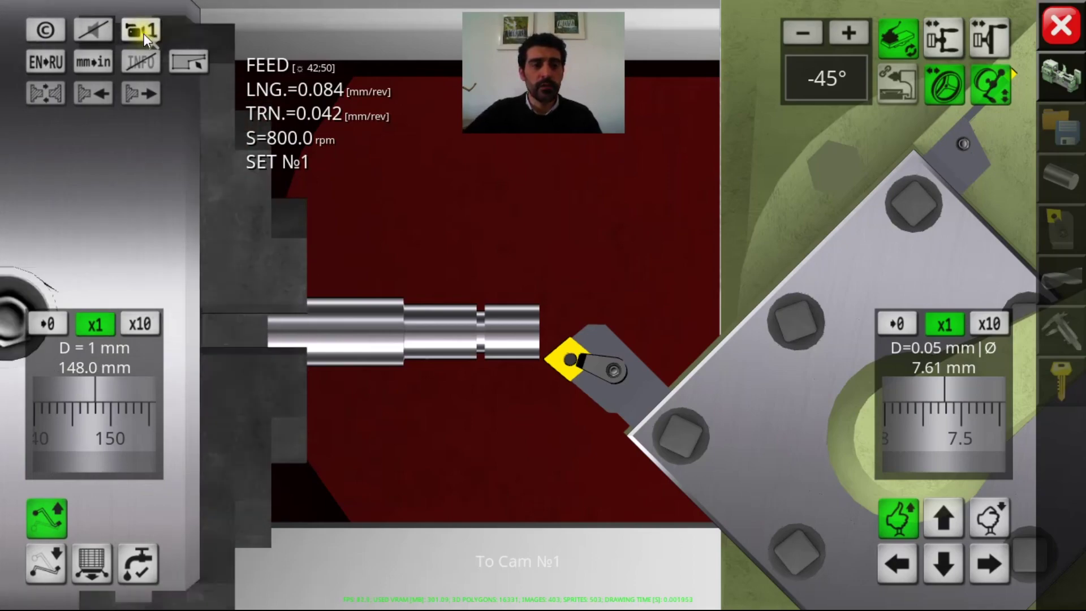
Show the compound slide dial in the machine overview, feed the slide to 1.86 mm, and return it to 0 mm.
click(143, 33)
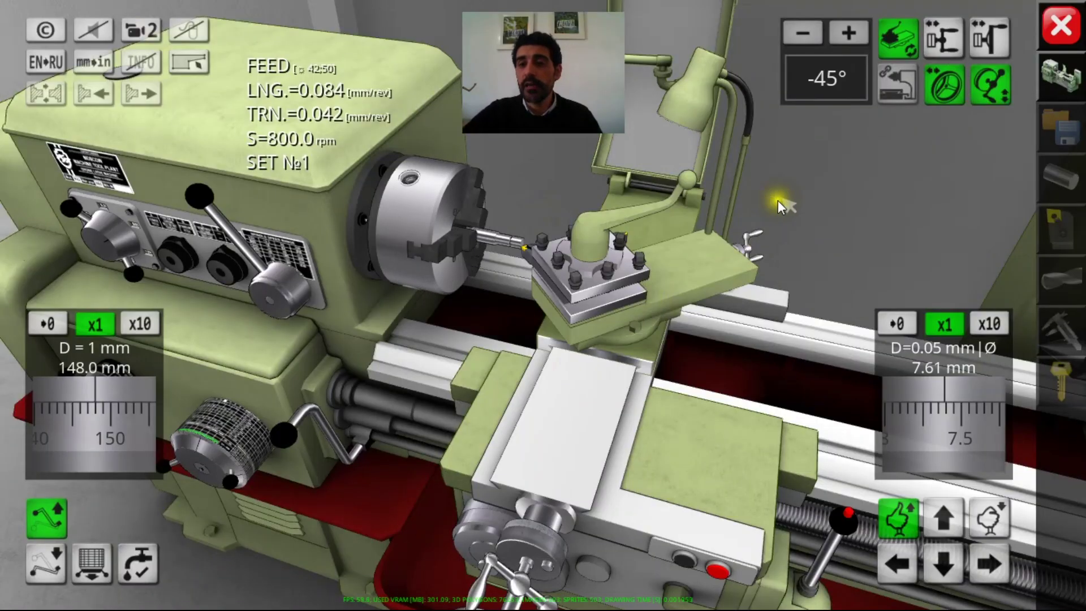
click(946, 40)
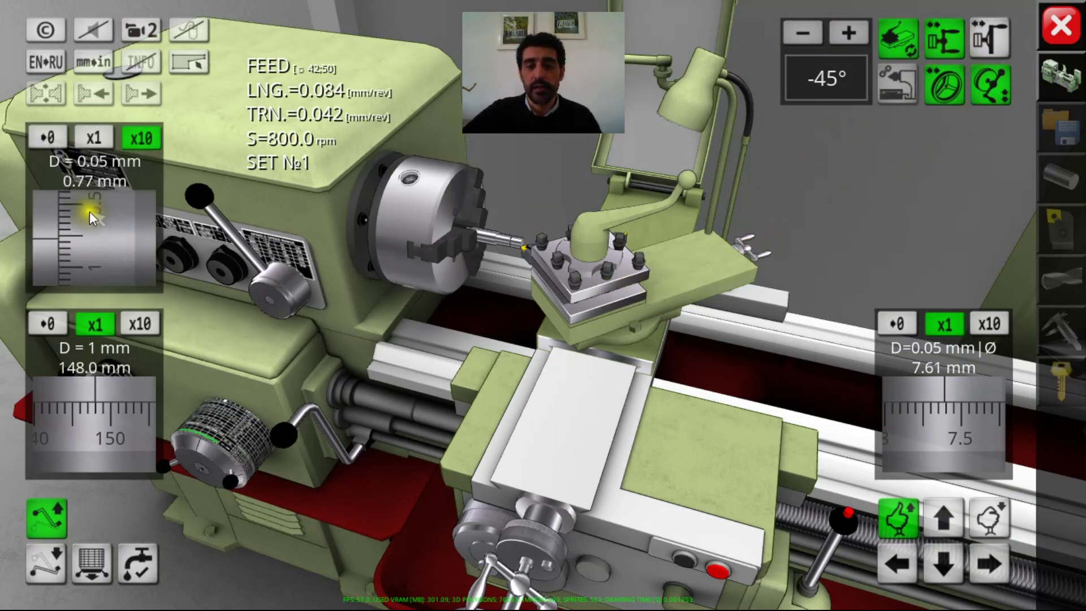
drag(85, 244, 72, 214)
drag(80, 259, 76, 152)
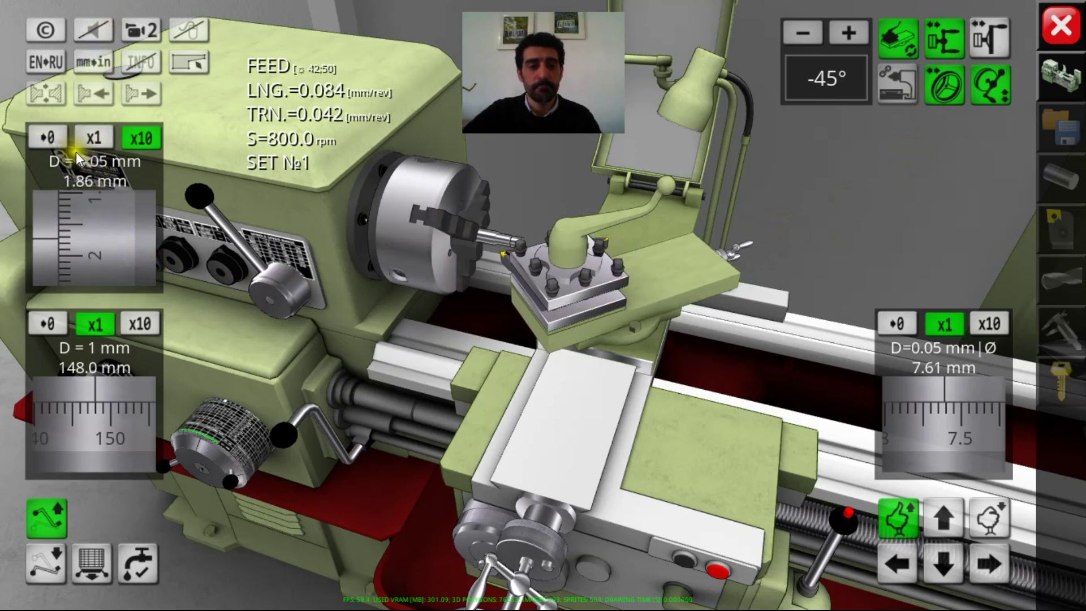
drag(92, 263, 107, 449)
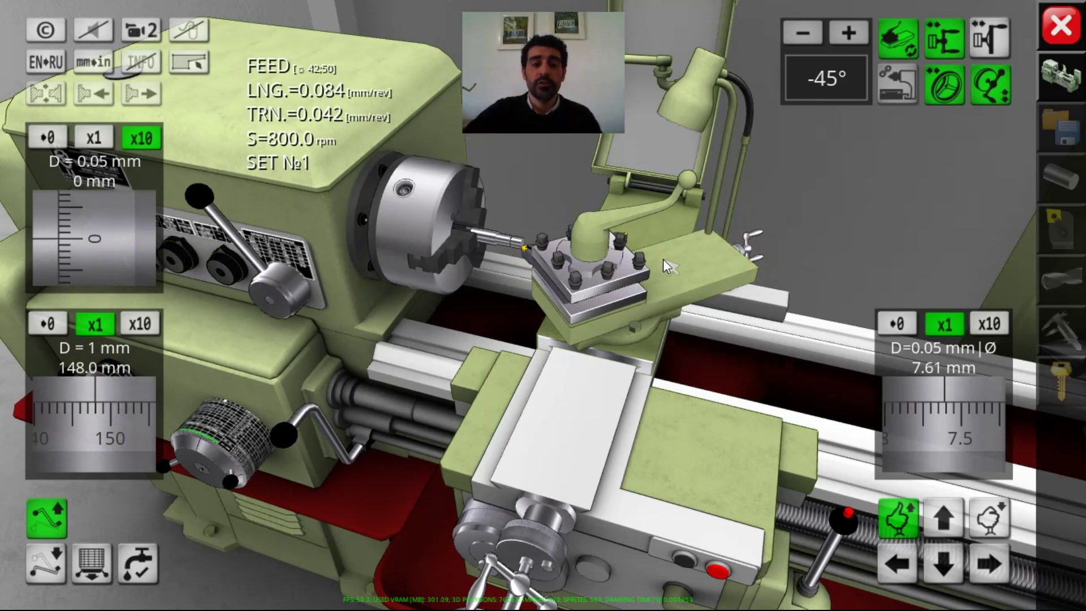
Stop the spindle and move the carriage away from the workpiece, to 7.5 mm on the longitudinal dial.
click(432, 216)
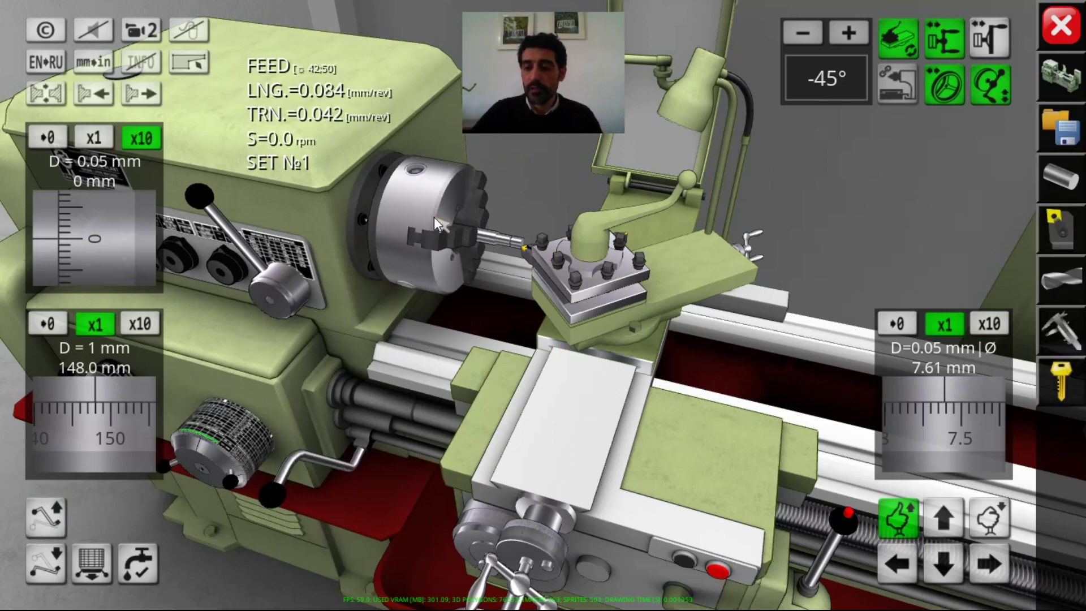
key(shift+Right)
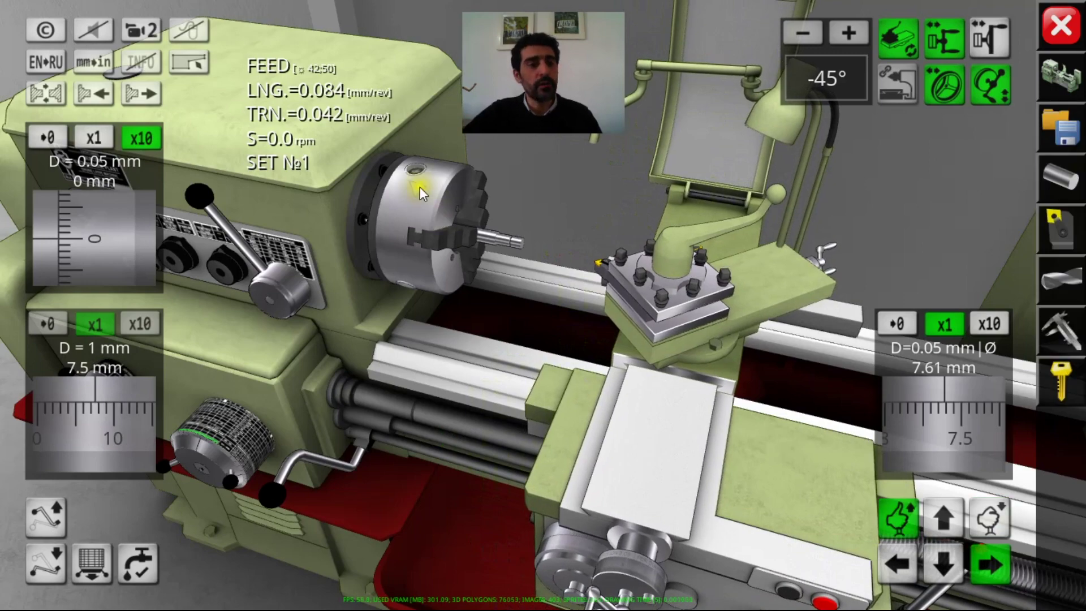
click(143, 28)
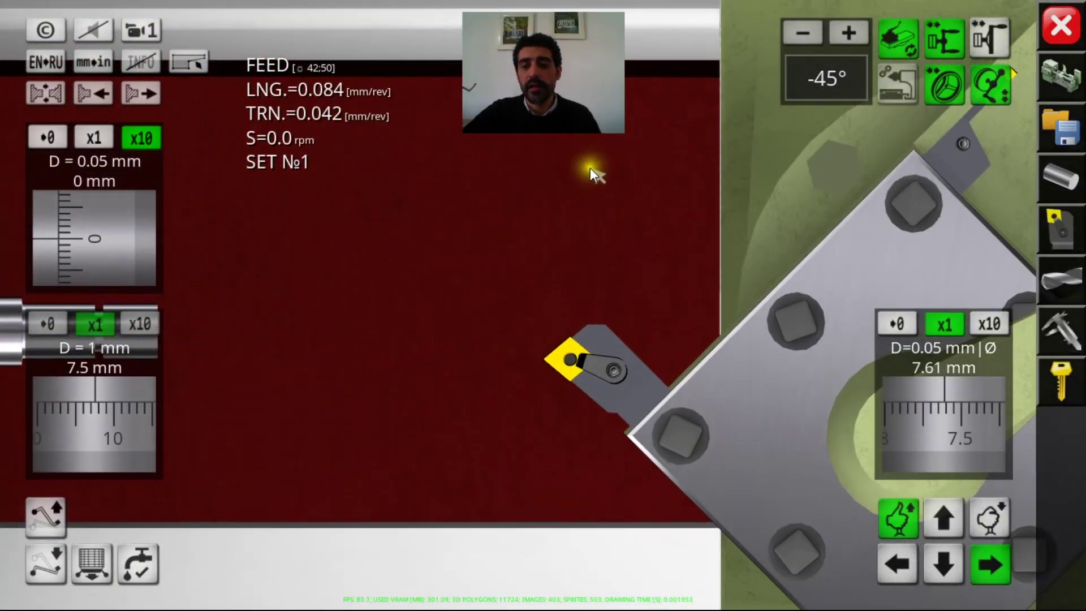
Increase the overhang of turning tool №05 in the tool kit and return to the lathe.
click(1066, 235)
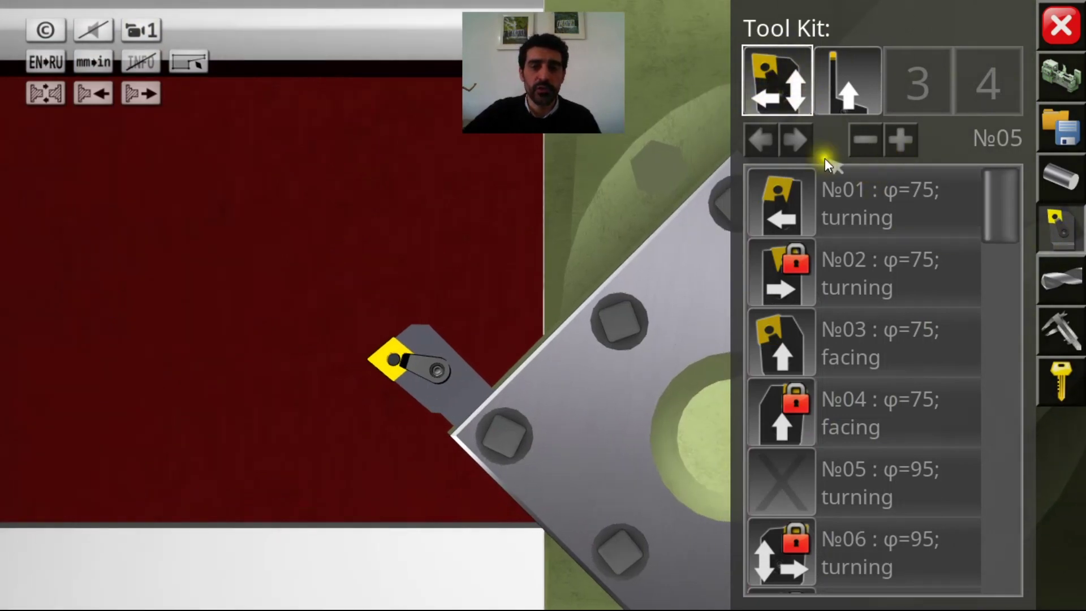
click(898, 142)
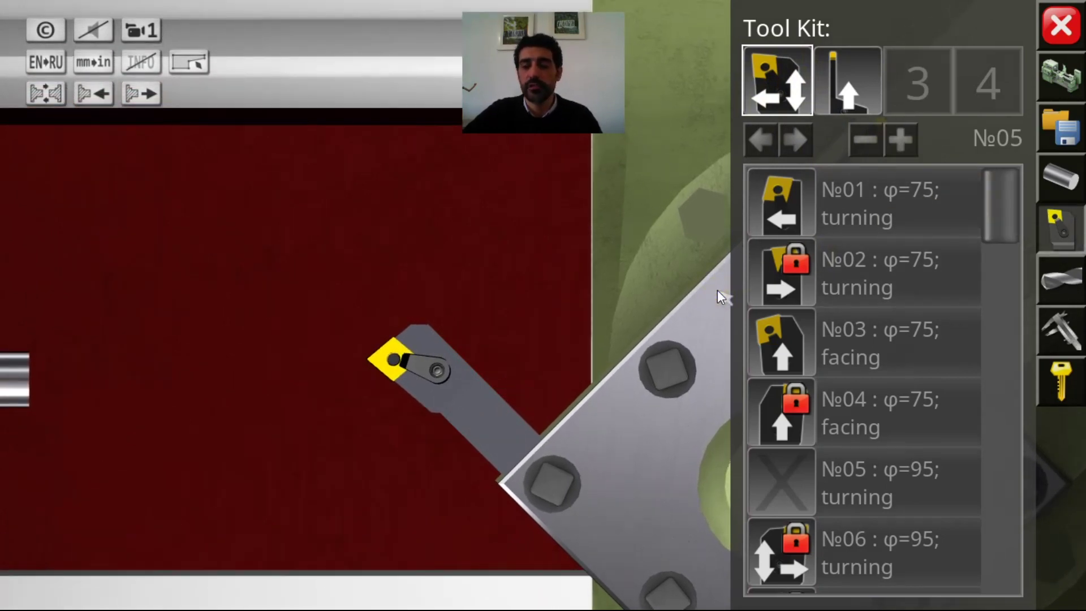
click(814, 291)
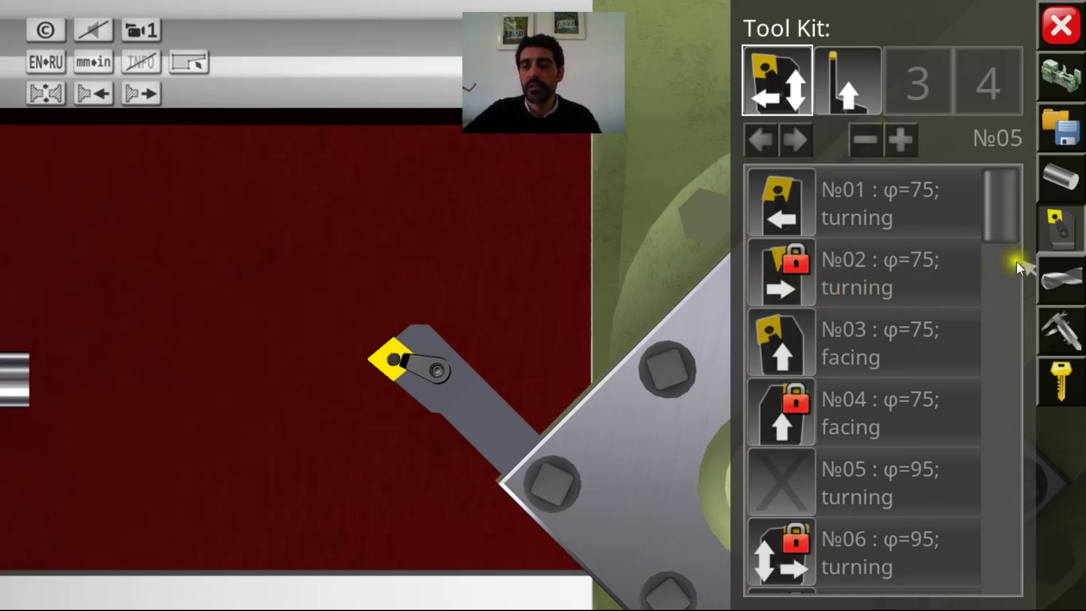
click(1057, 233)
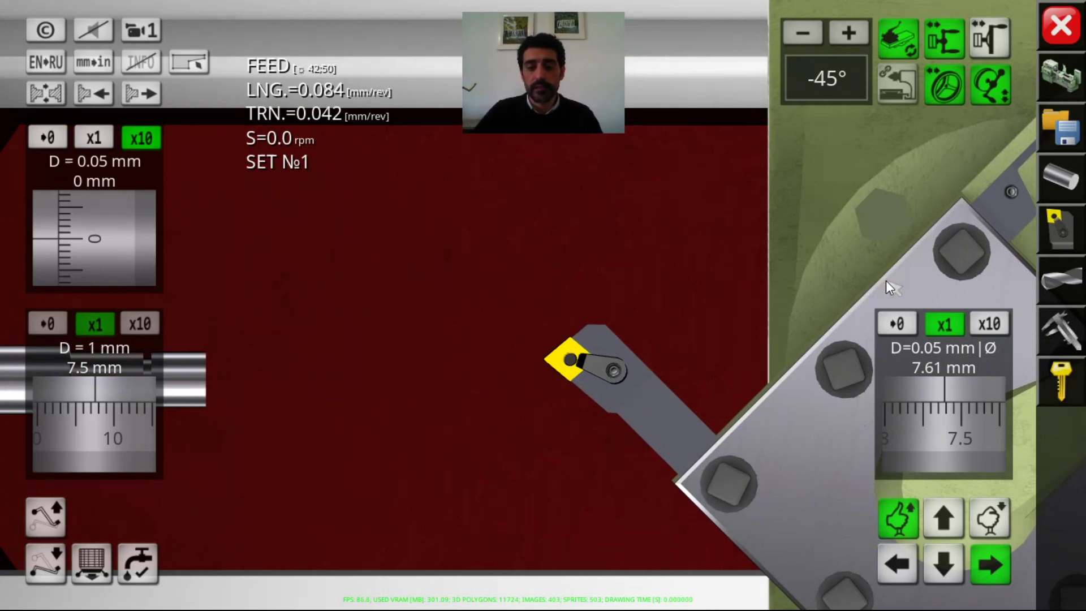
Start the spindle at 800 rpm and position the extended turning tool at 121.7 mm on the longitudinal dial and 5.69 mm on the cross dial.
key(space)
key(Left)
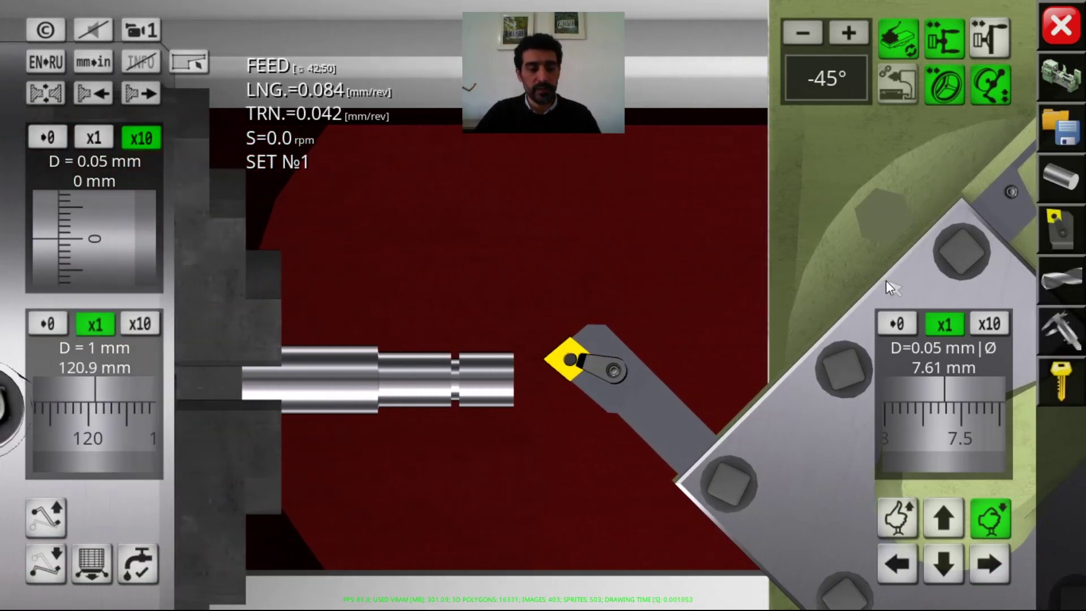
key(Page_Up)
key(Down)
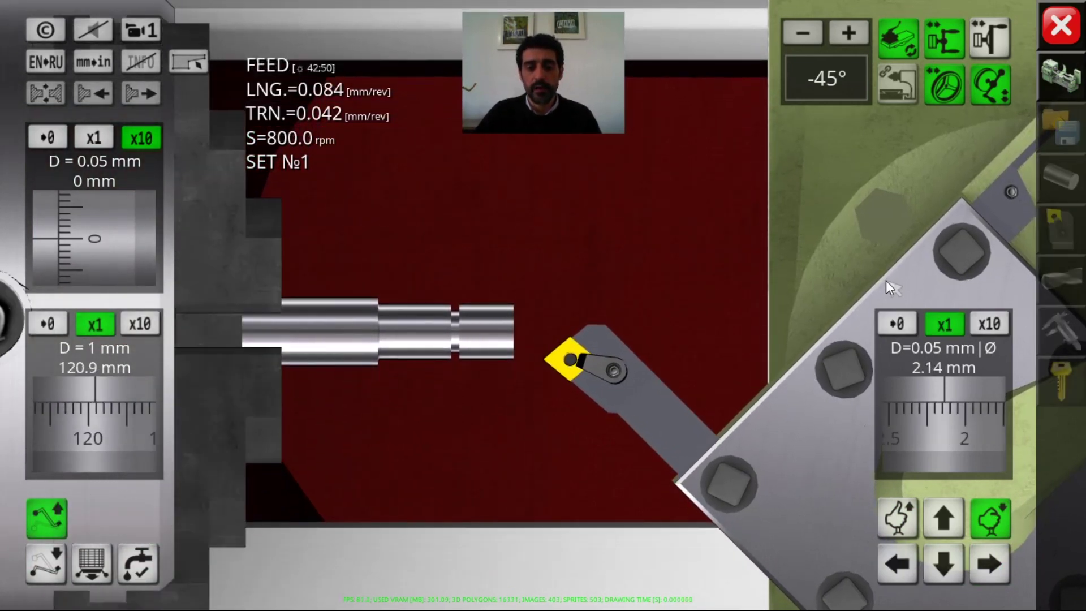
key(Left)
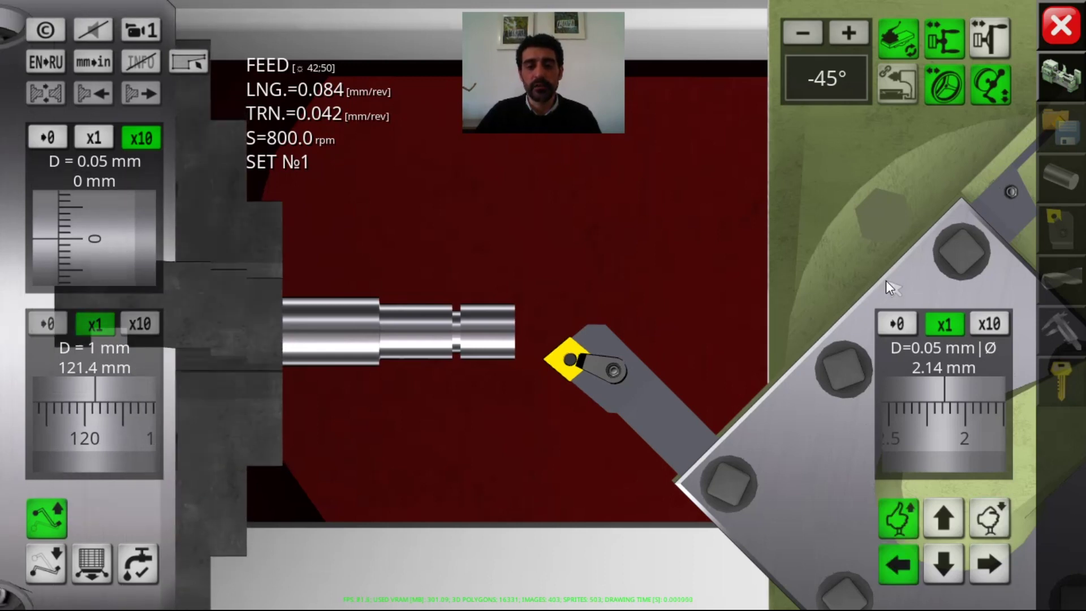
key(Up)
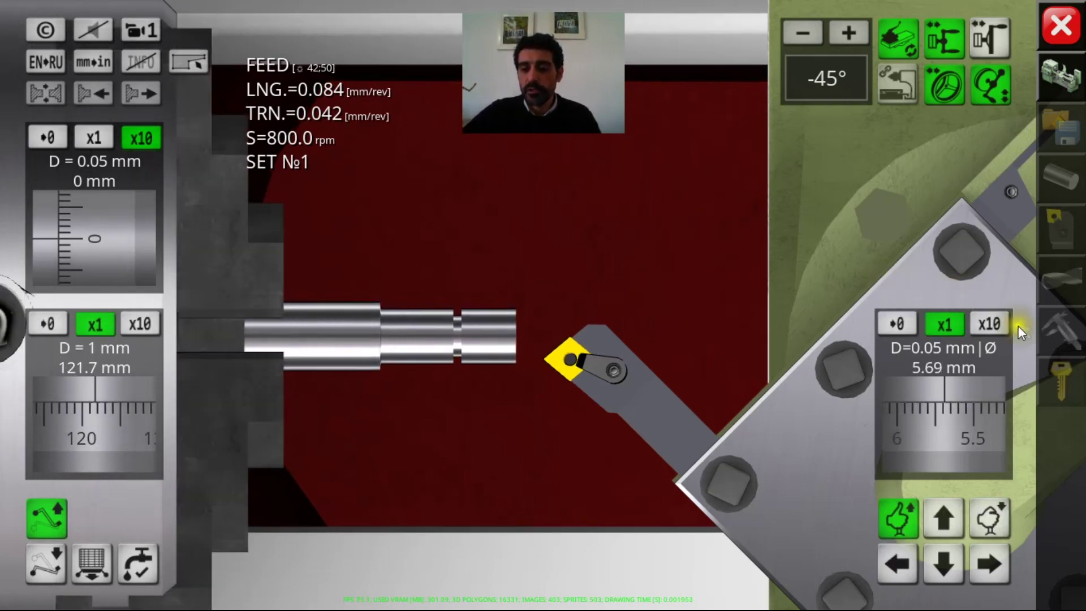
Position the turning tool beside the workpiece's front corner, at 130.0 mm on the longitudinal dial and 5.82 mm on the cross dial.
click(996, 393)
key(Up)
mouse_move(123, 409)
mouse_down()
mouse_move(88, 415)
mouse_move(127, 415)
mouse_up()
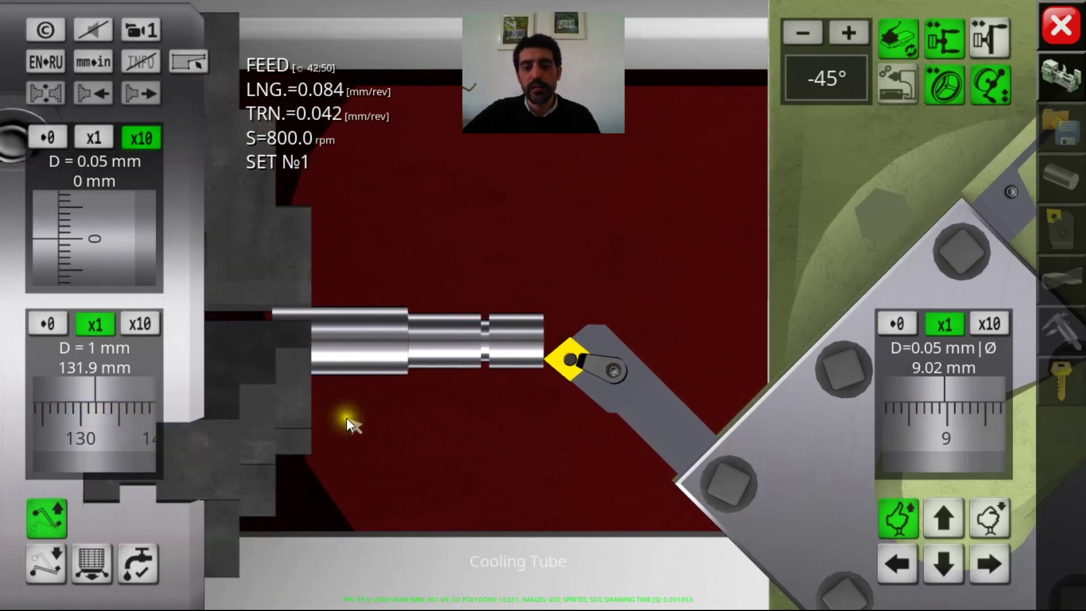
click(549, 382)
key(Right)
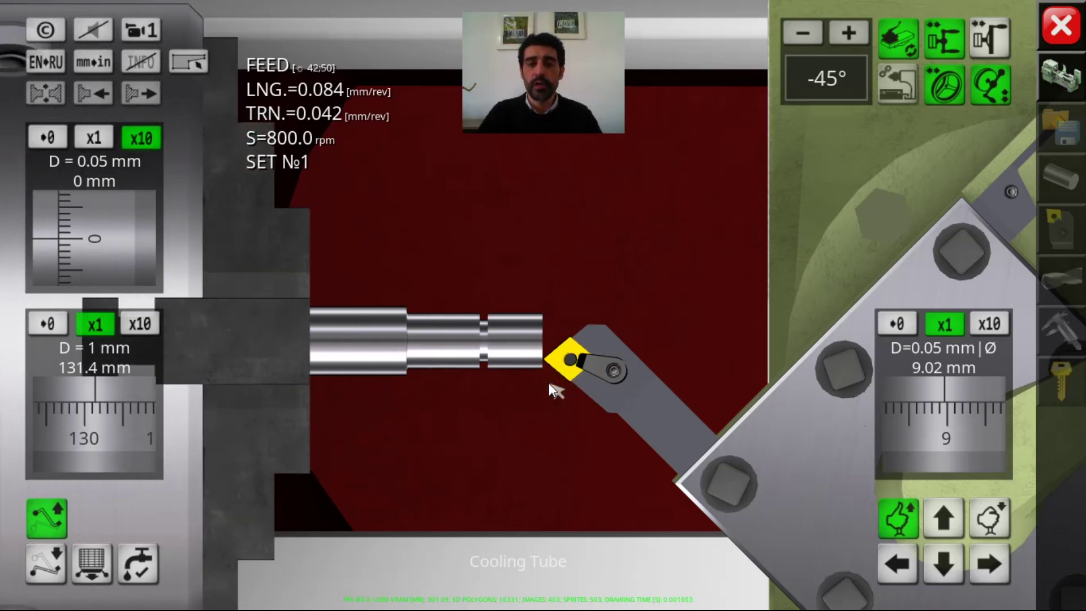
key(Right)
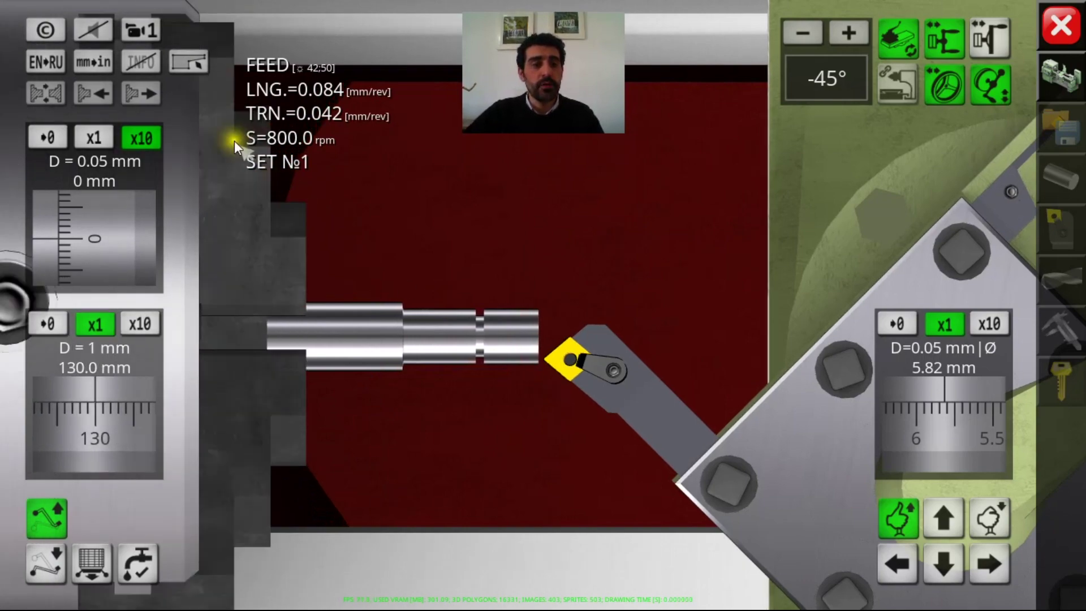
Demonstrate the compound slide feed in the machine overview, set its dial to 2 mm, and return to the top view with the carriage at 125.3 mm.
click(142, 30)
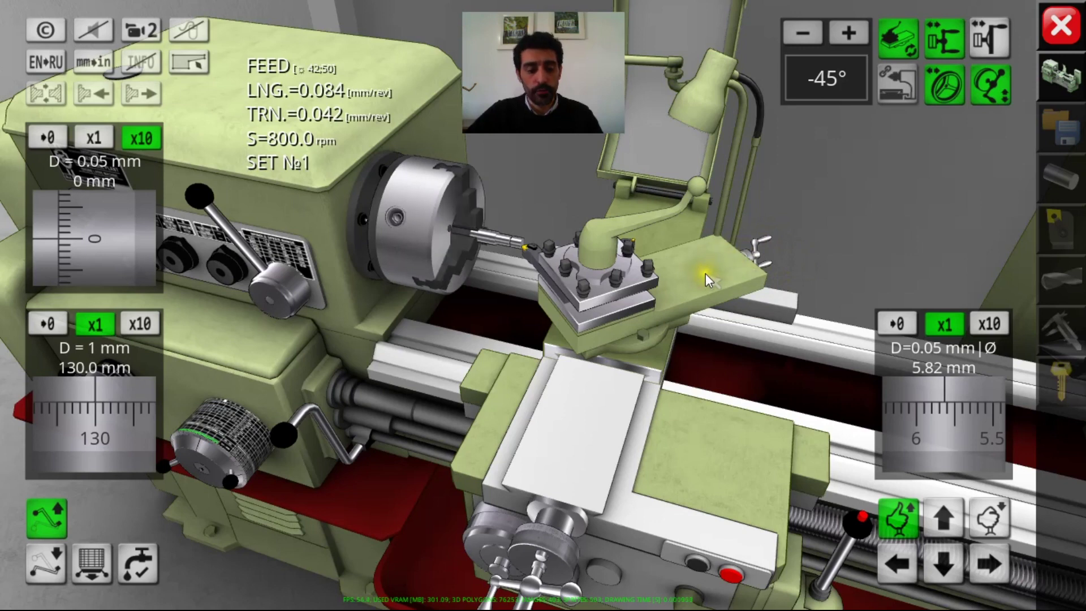
scroll(706, 273, up, 1)
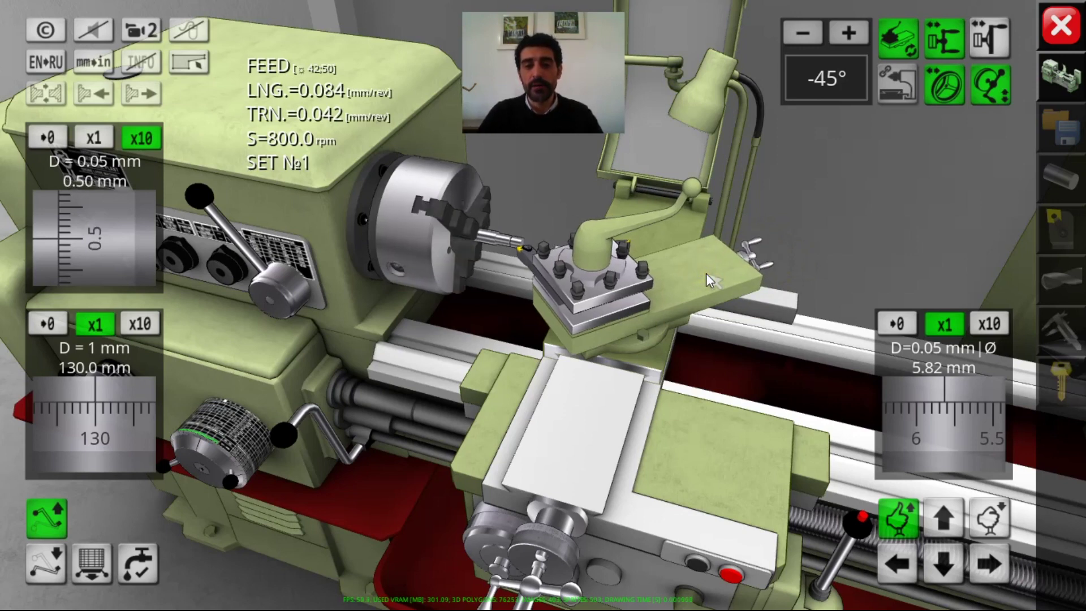
scroll(706, 274, down, 1)
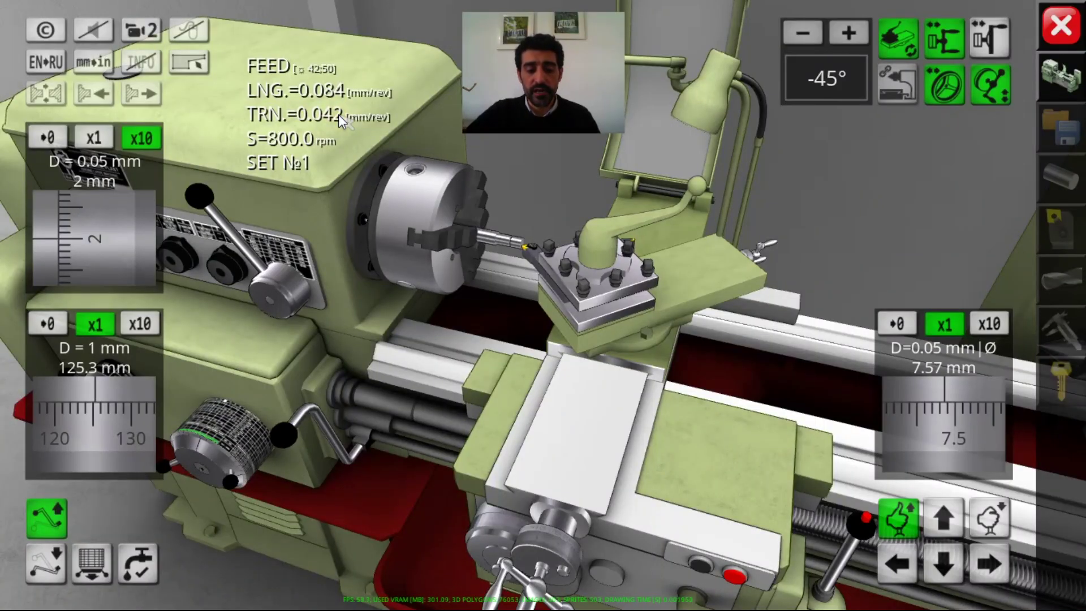
click(141, 30)
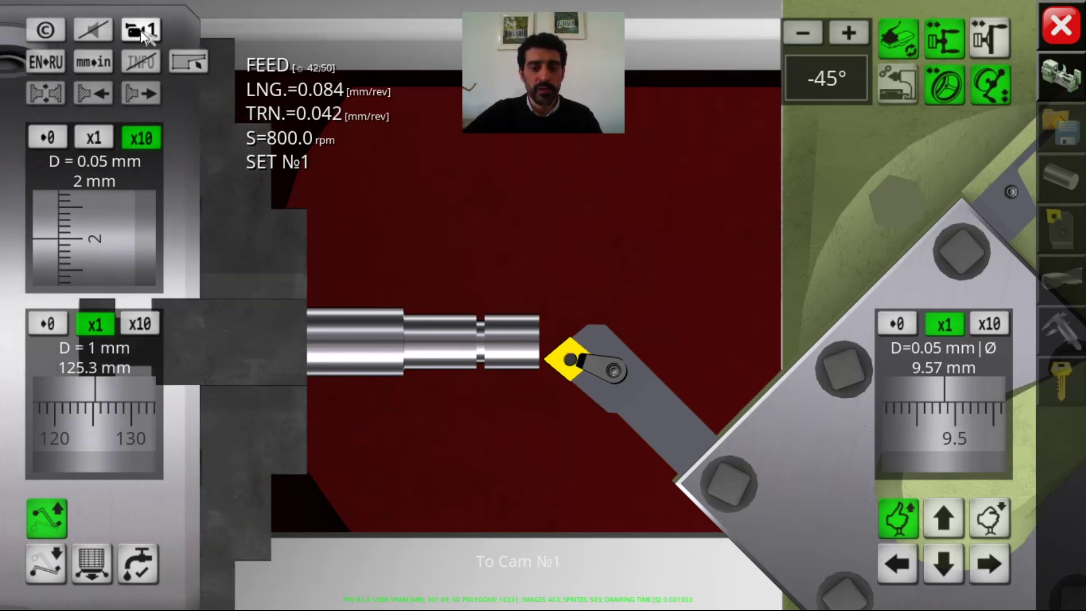
Cut a first 45° chamfer on the workpiece's front edge with x1 compound slide feed, then reset the slide to about 3.6 mm.
click(92, 134)
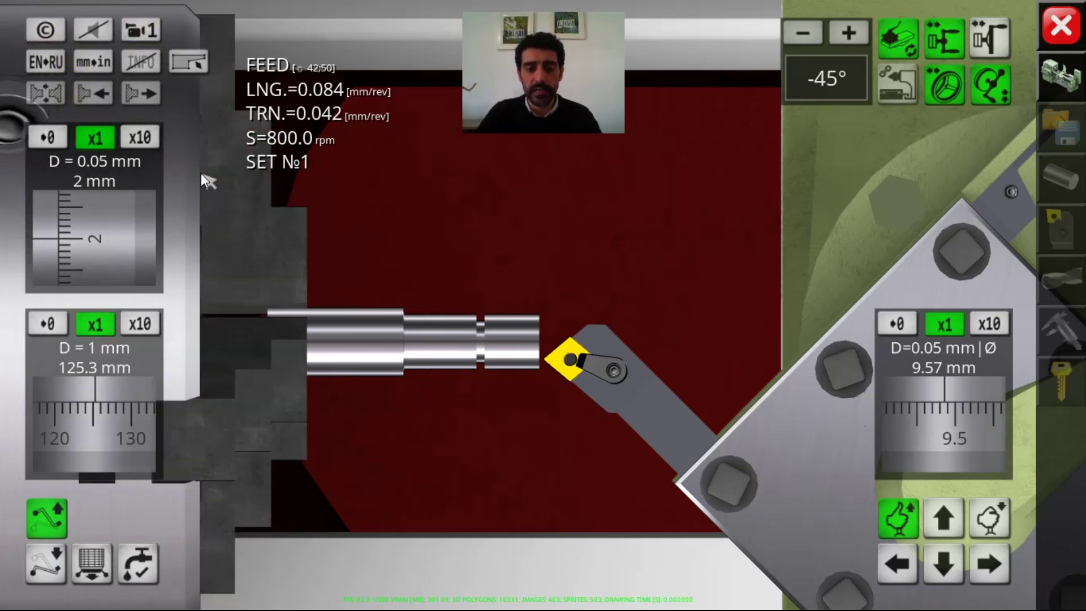
key(Up)
scroll(201, 173, down, 20)
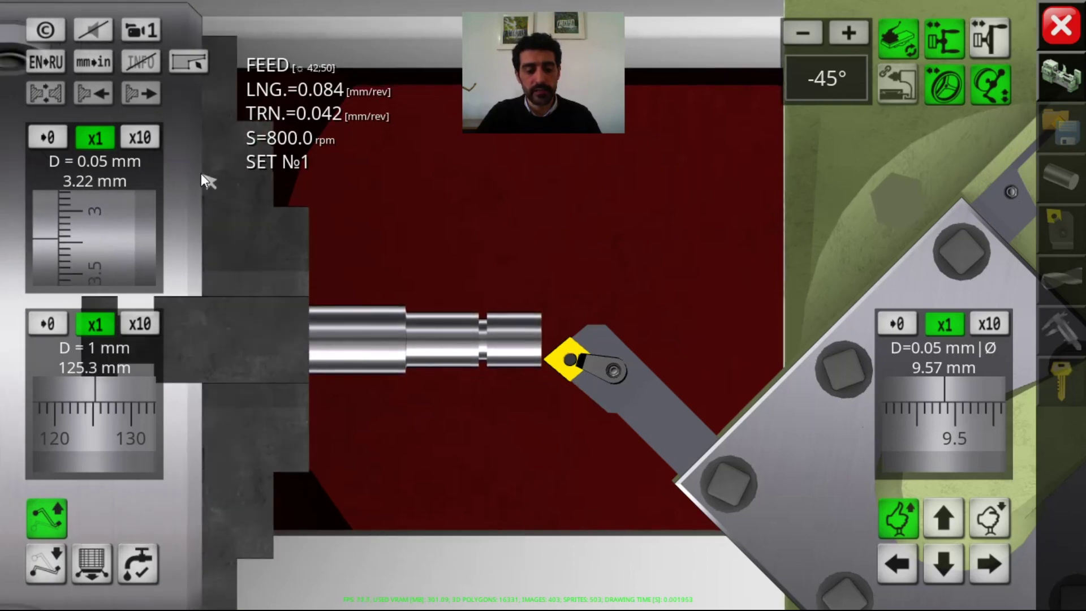
scroll(201, 173, down, 14)
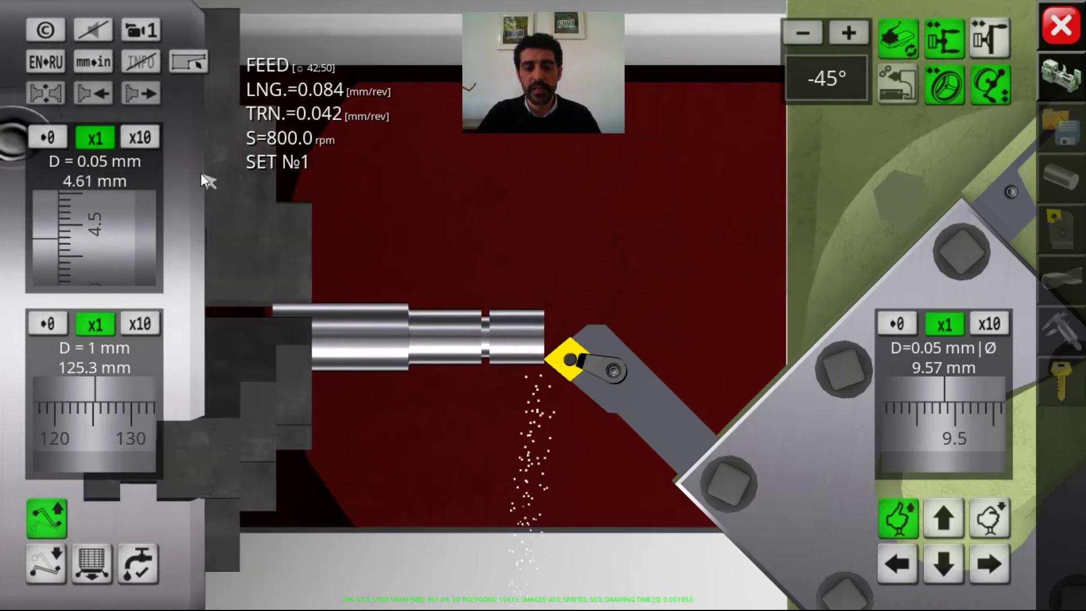
scroll(202, 173, down, 20)
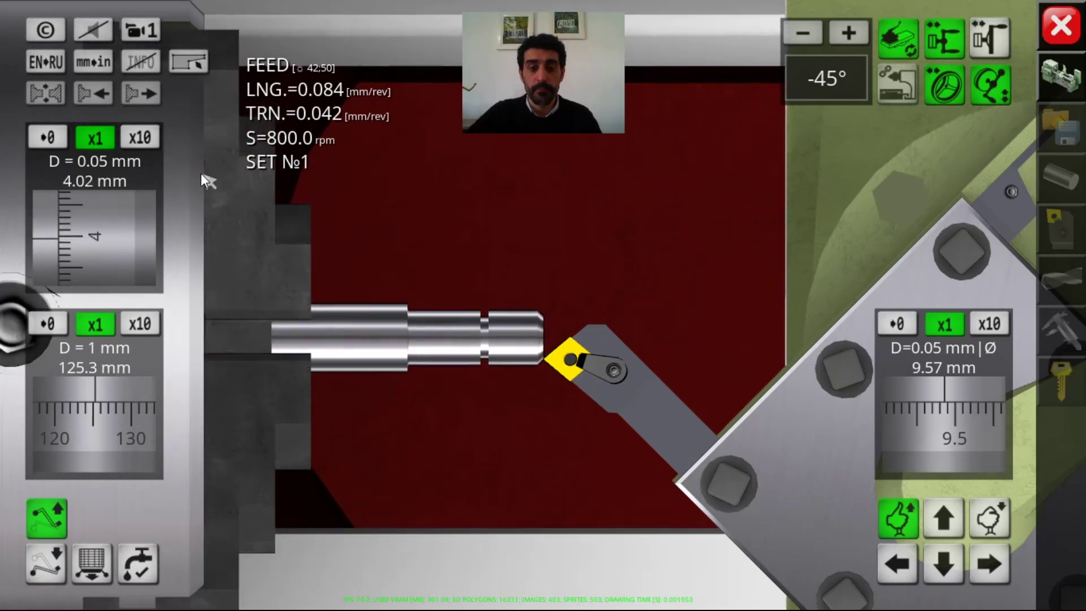
scroll(202, 173, up, 9)
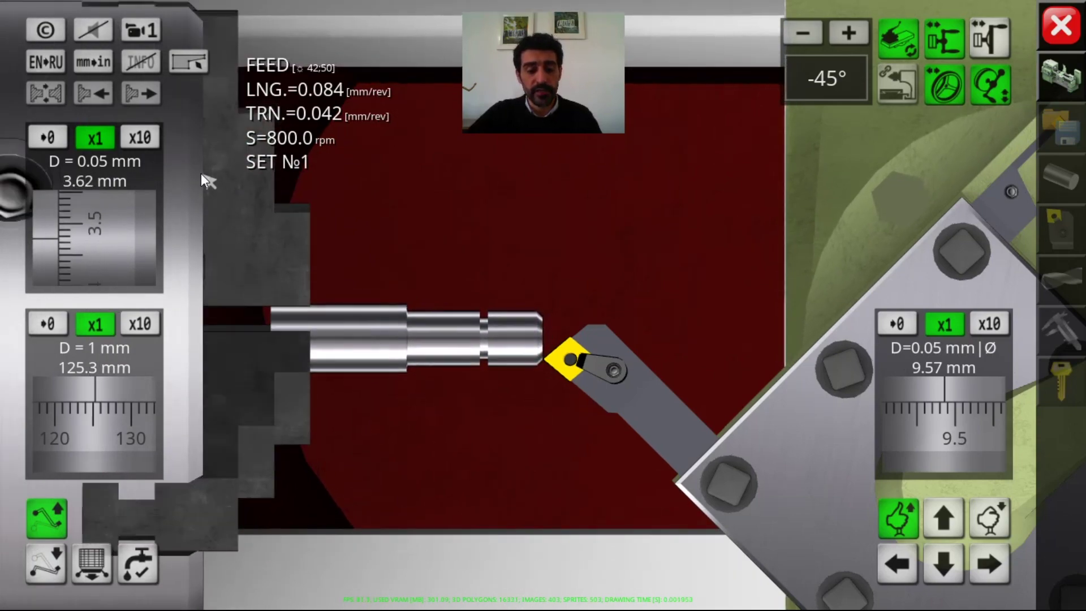
Deepen the chamfer into a full pointed 45° cone with repeated compound slide passes, setting the cross dial to 1.87 mm and advancing the carriage to 126.3 mm.
key(Up)
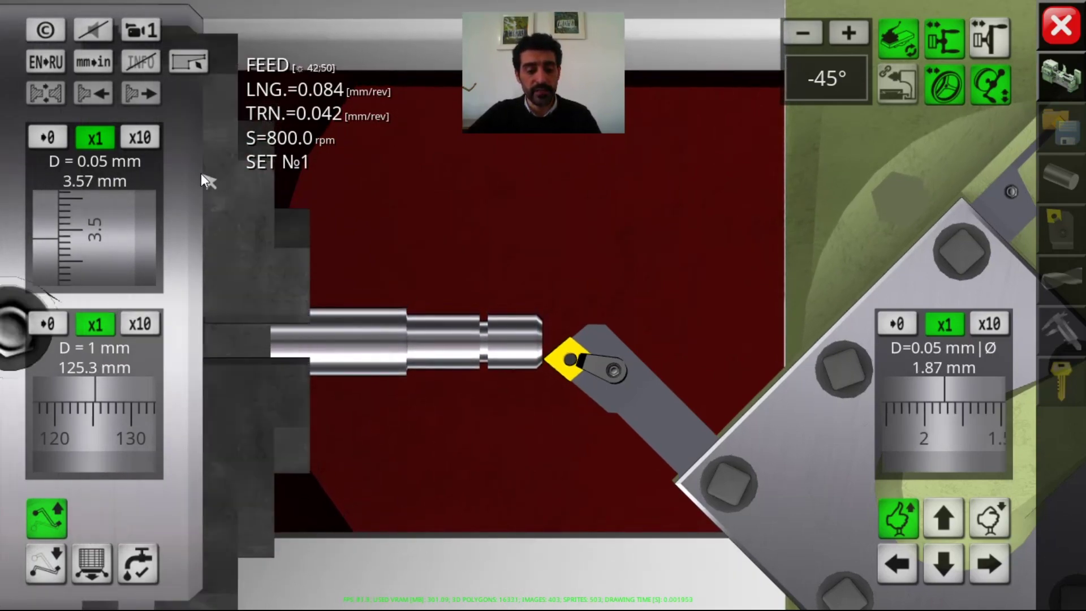
scroll(201, 174, down, 13)
scroll(201, 174, down, 20)
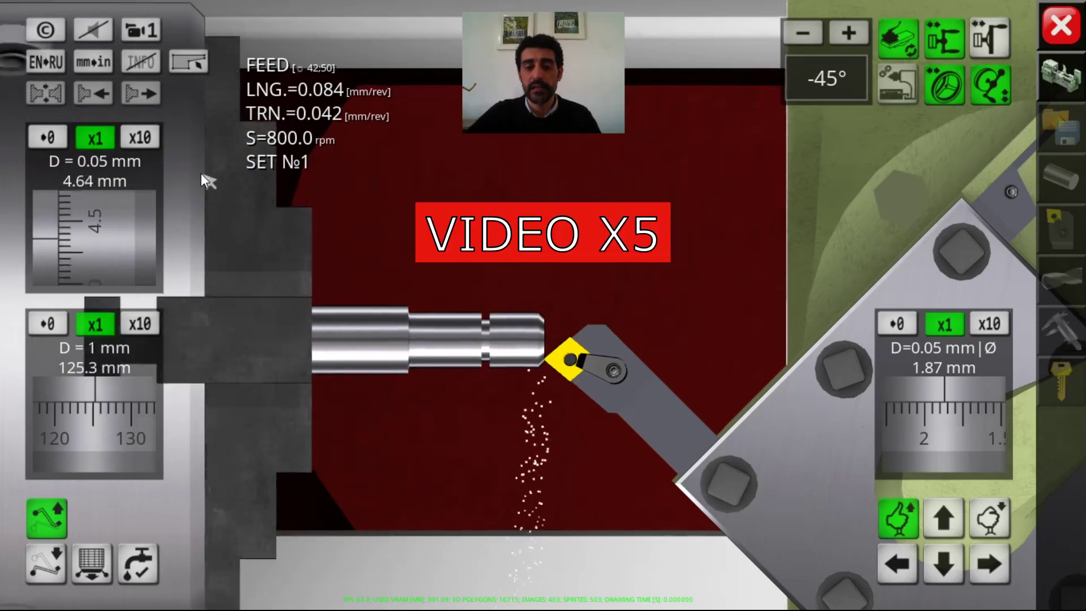
scroll(201, 173, down, 14)
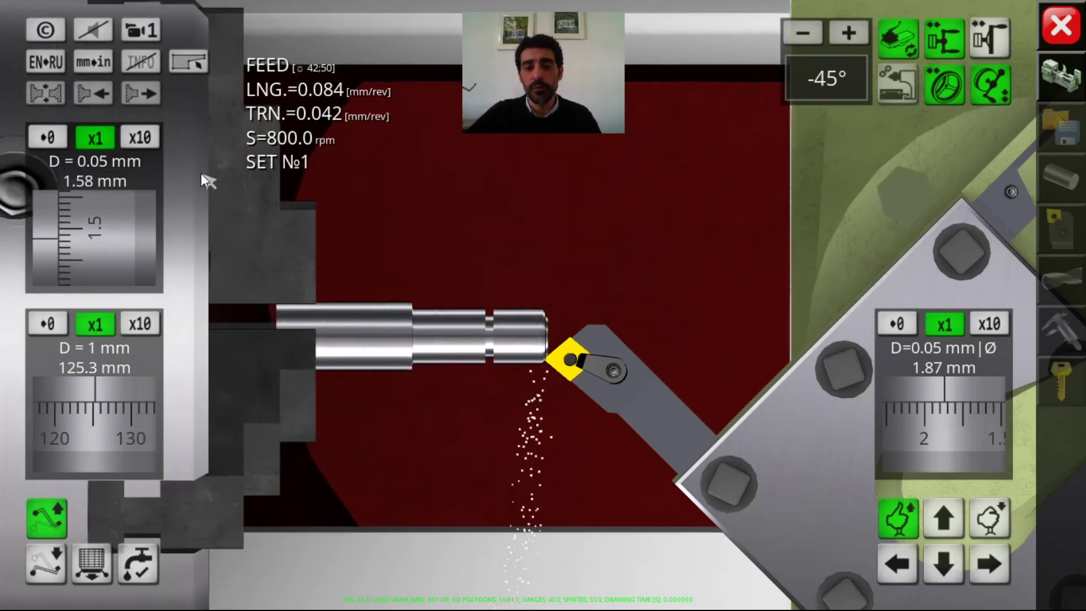
scroll(202, 173, down, 20)
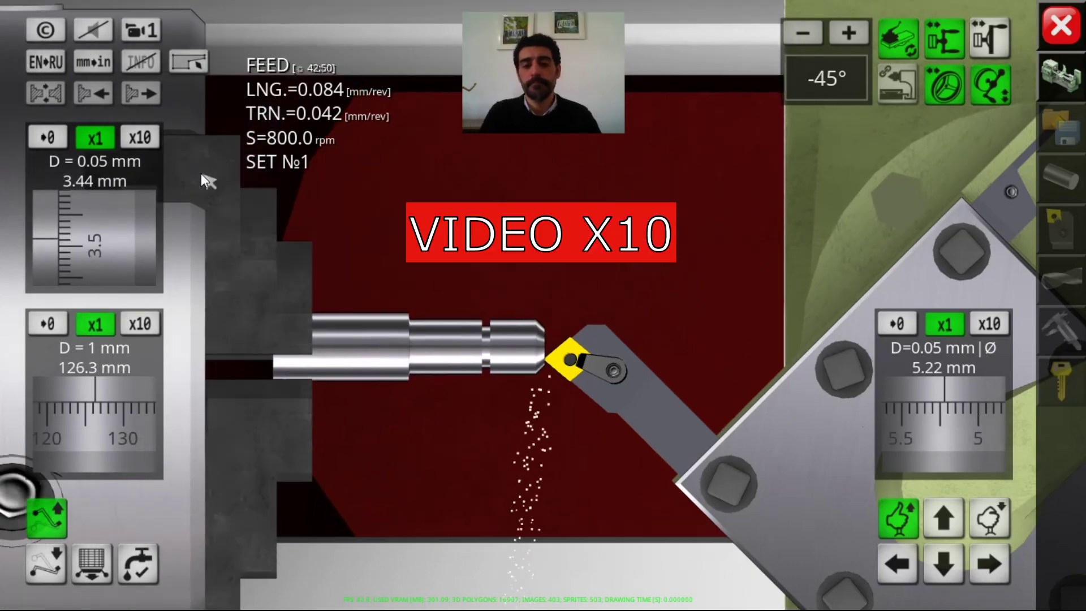
scroll(201, 173, down, 20)
scroll(202, 173, down, 20)
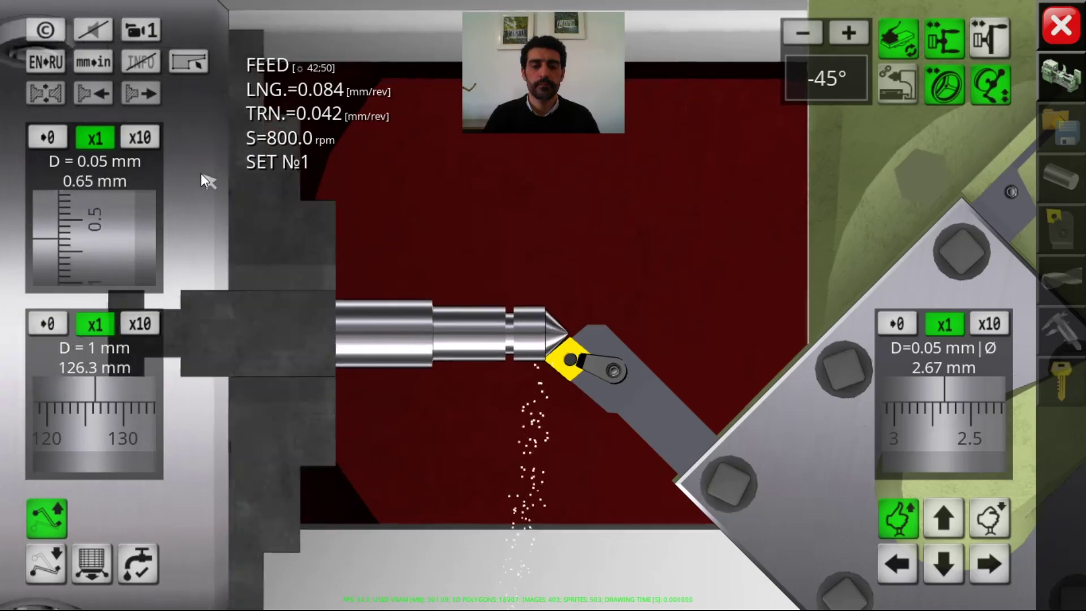
Retract the tool from the finished cone to 37.9 mm on the longitudinal dial and 7.34 mm on the cross dial, and stop the spindle.
key(shift)
key(Right)
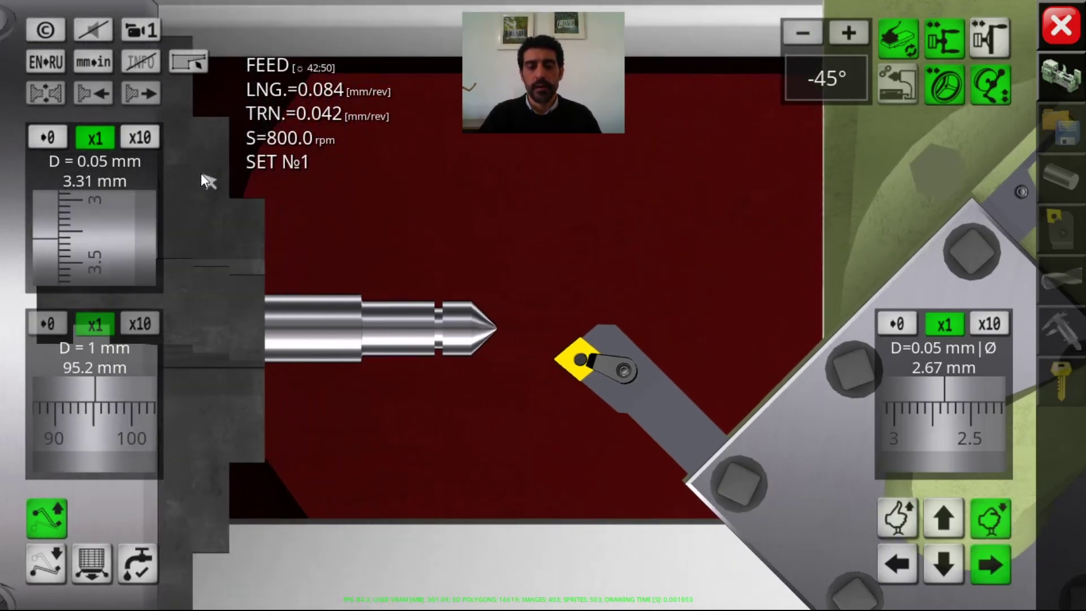
key(Down)
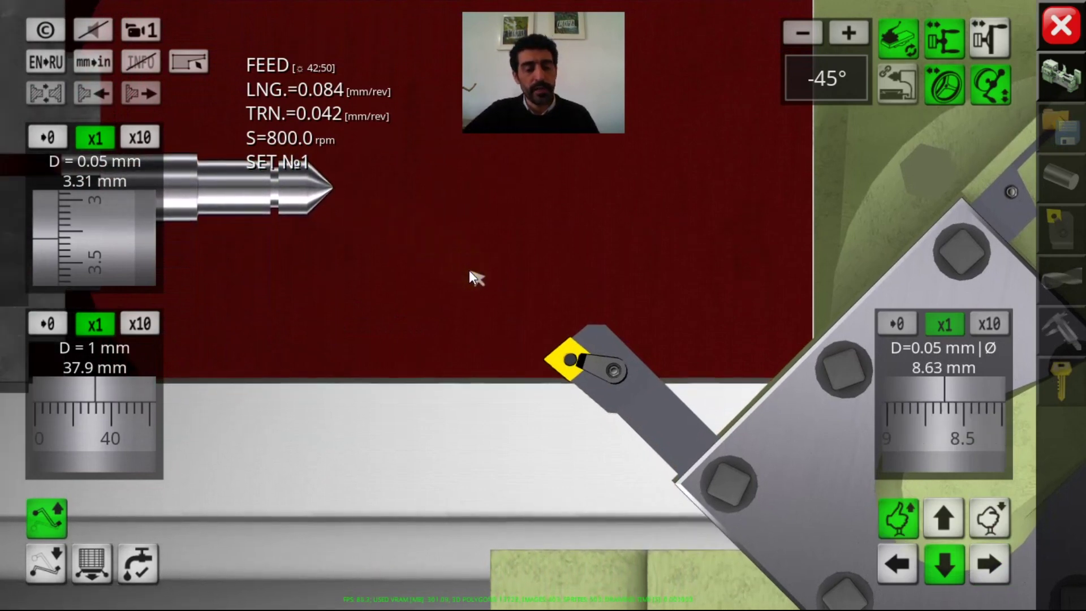
key(space)
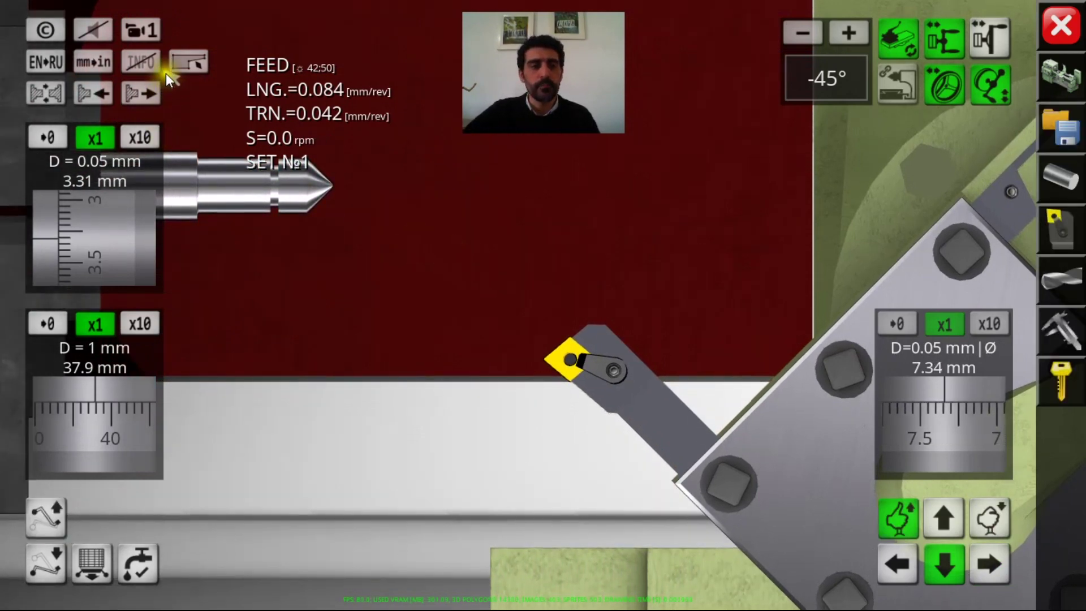
Examine the compound slide handle and the coned workpiece up close in the machine overview.
click(142, 29)
drag(510, 284, 816, 362)
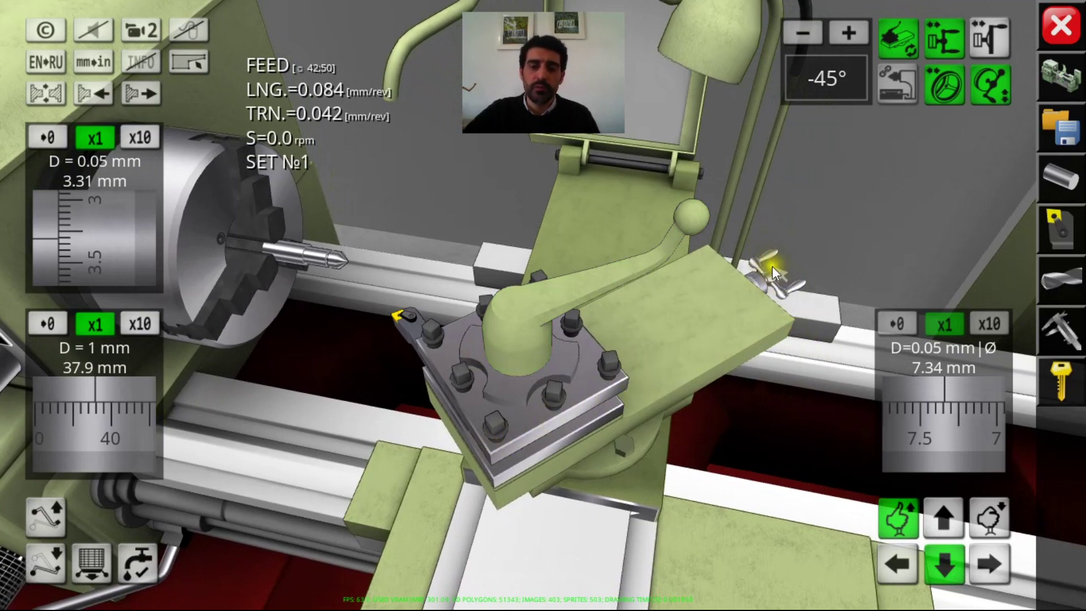
drag(355, 334, 463, 355)
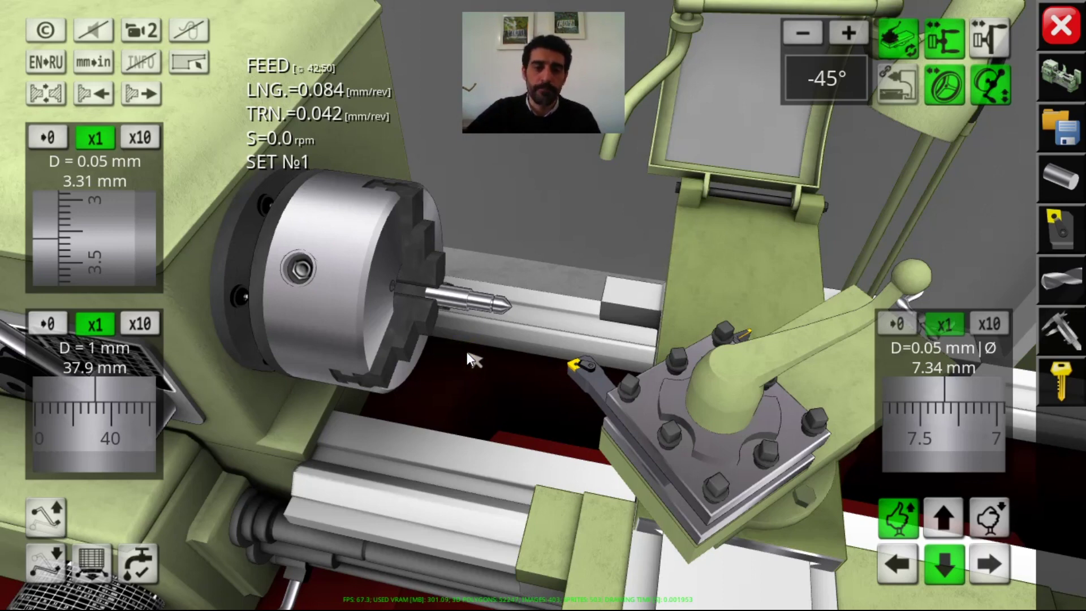
drag(486, 359, 498, 389)
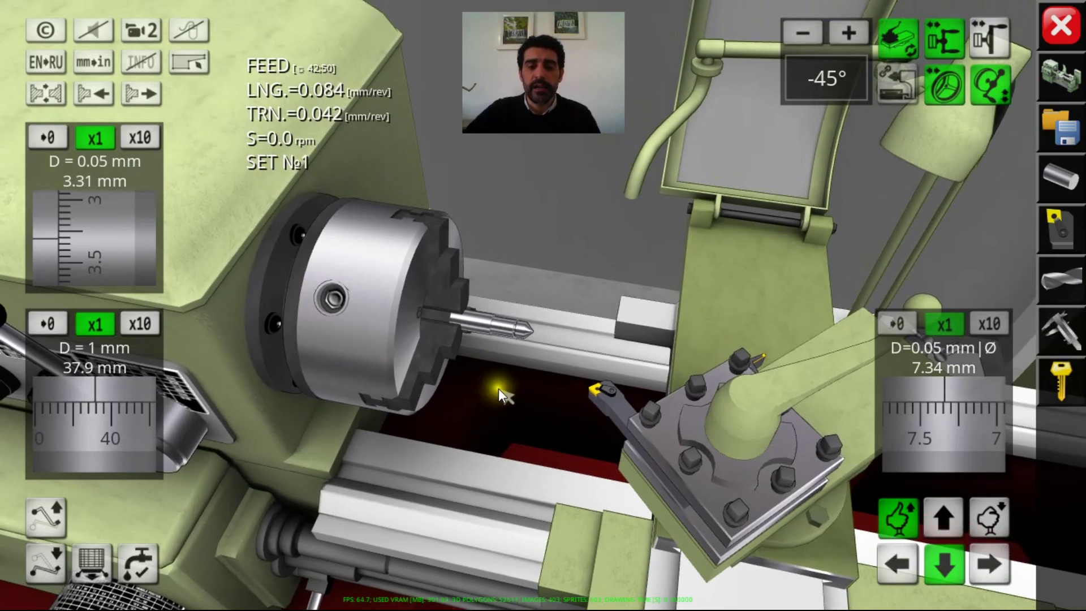
scroll(510, 368, up, 3)
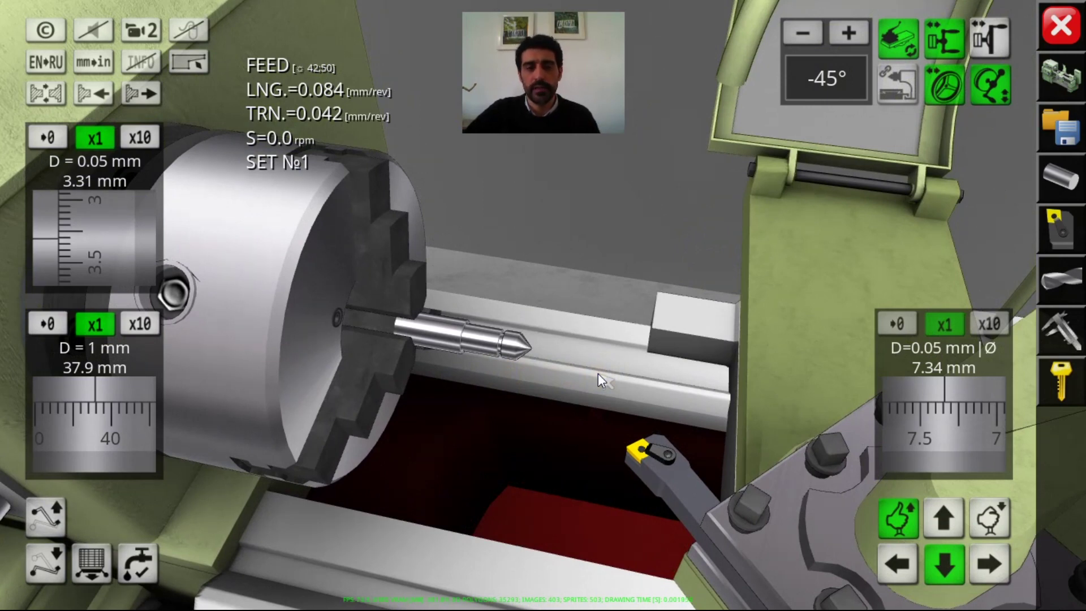
Turn on the workpiece contour display, examine it from above, and check the profile in the processed part dimensions view.
click(189, 63)
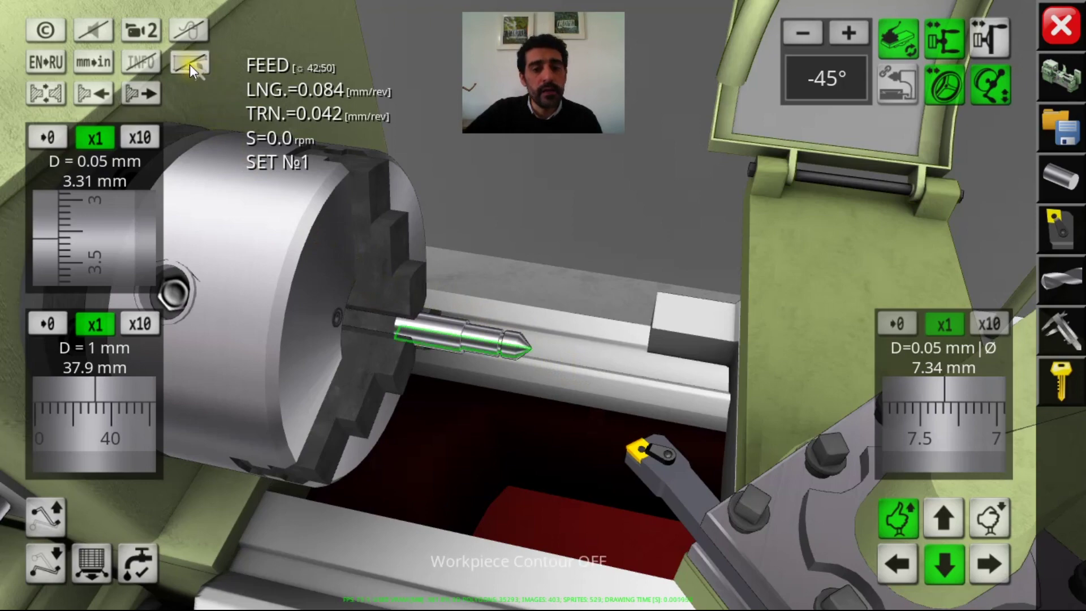
click(193, 65)
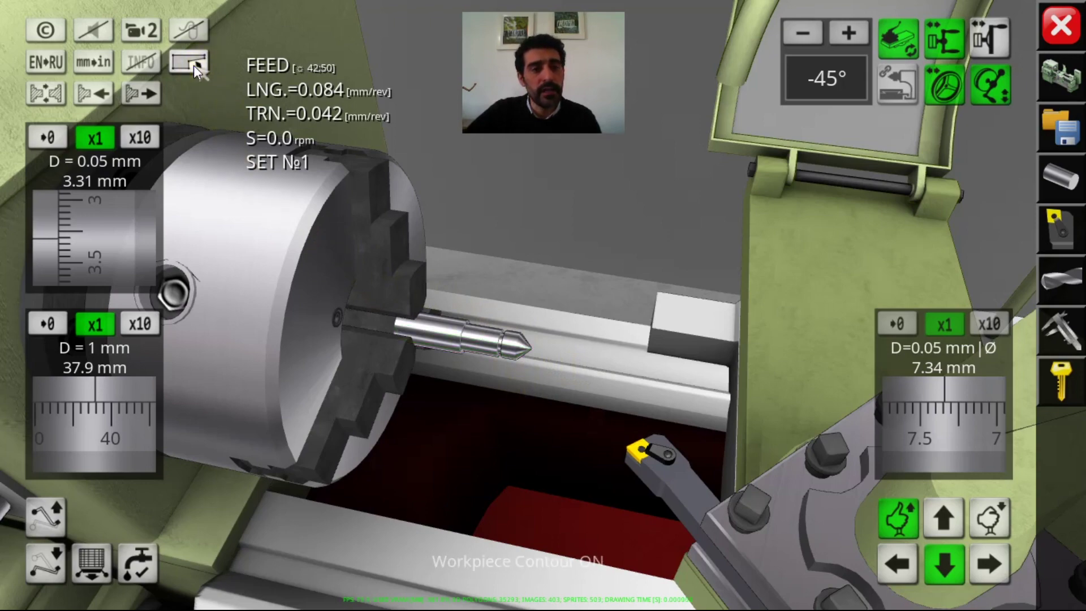
click(192, 62)
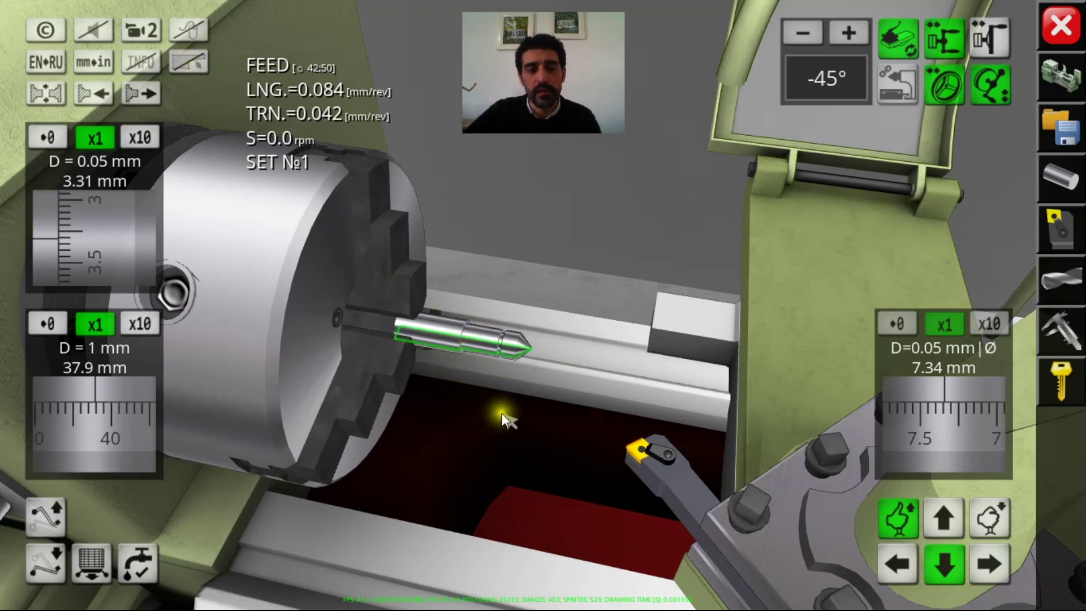
drag(502, 413, 456, 427)
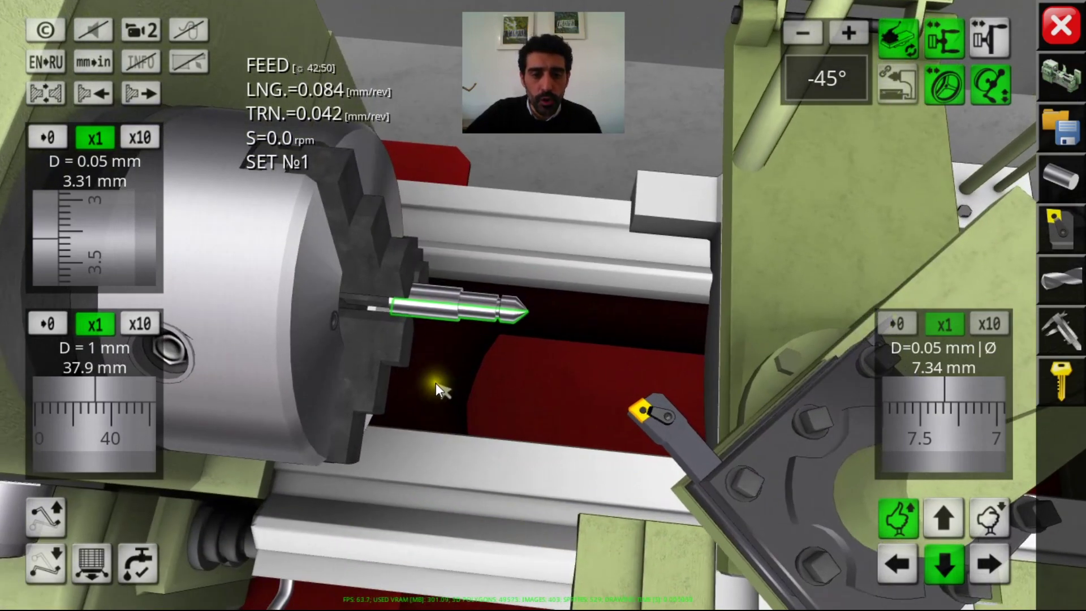
drag(563, 377, 589, 402)
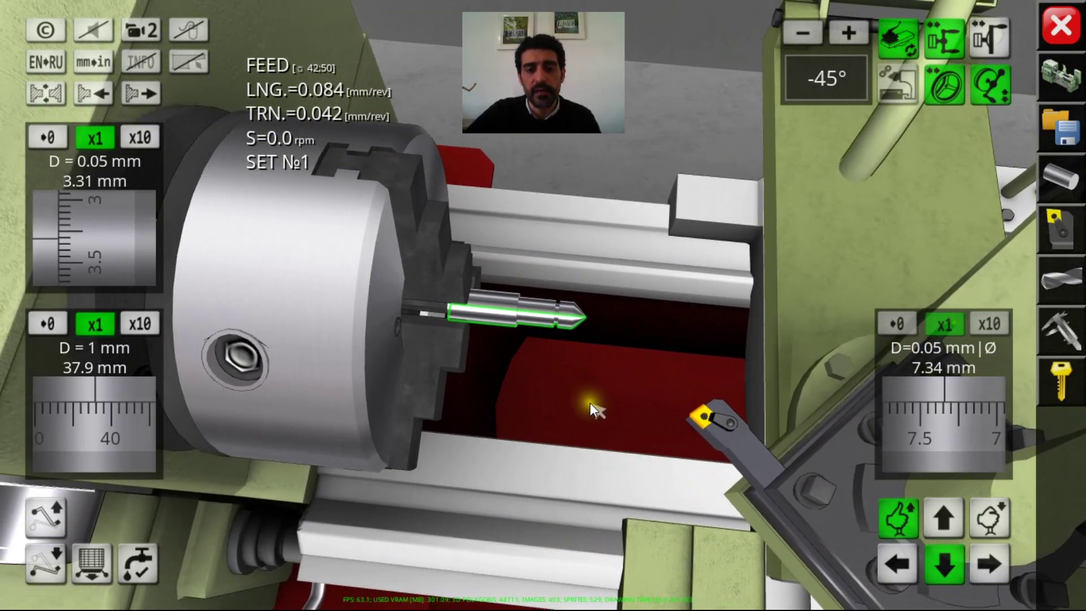
click(1058, 328)
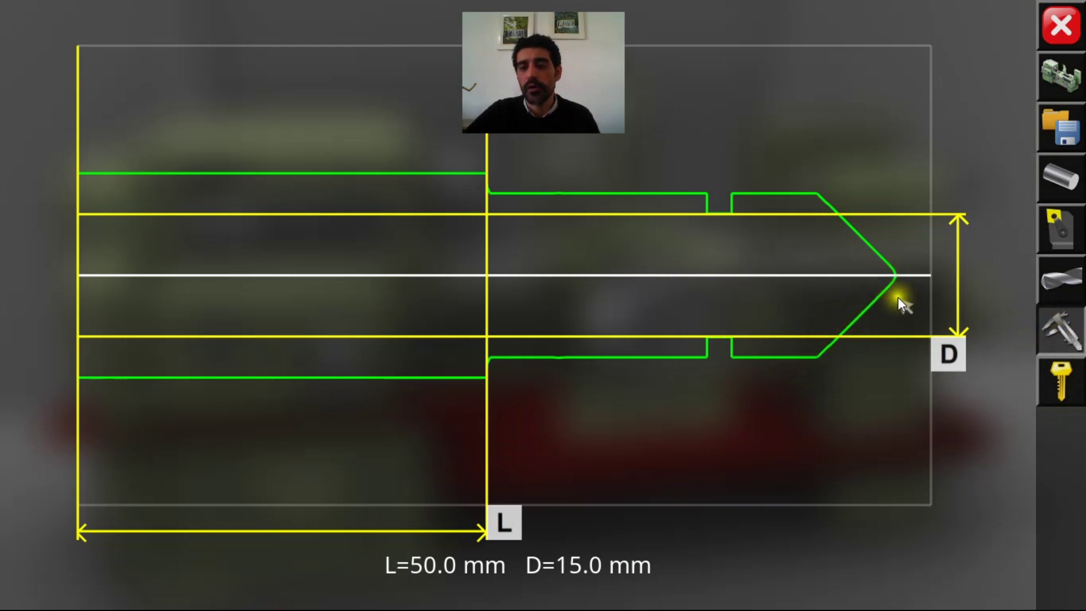
click(1061, 328)
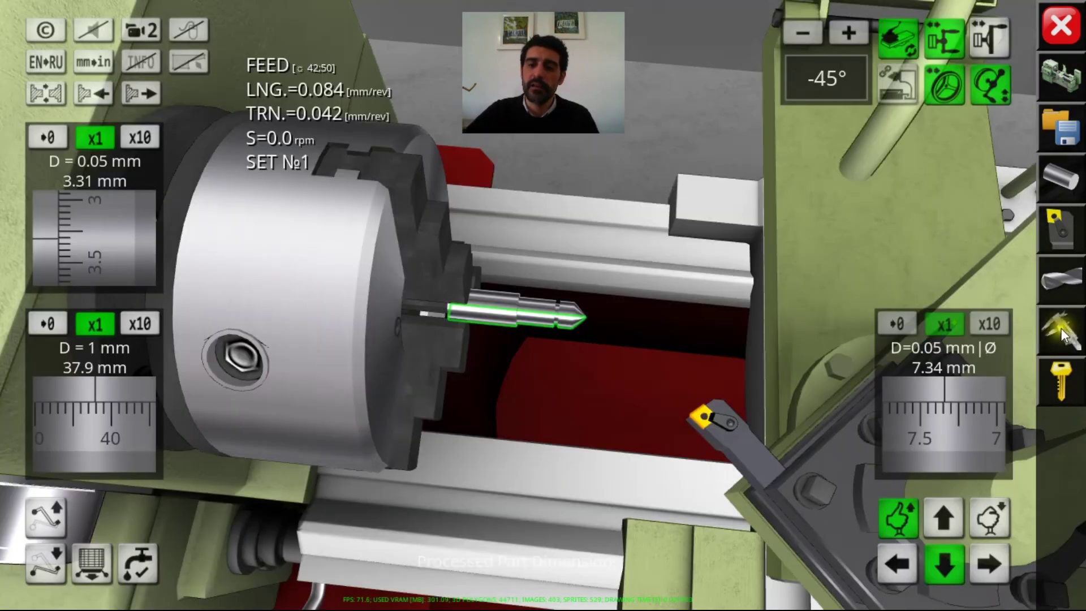
Hide the longitudinal, cross and compound slide dials together with the compound slide angle setting.
click(940, 86)
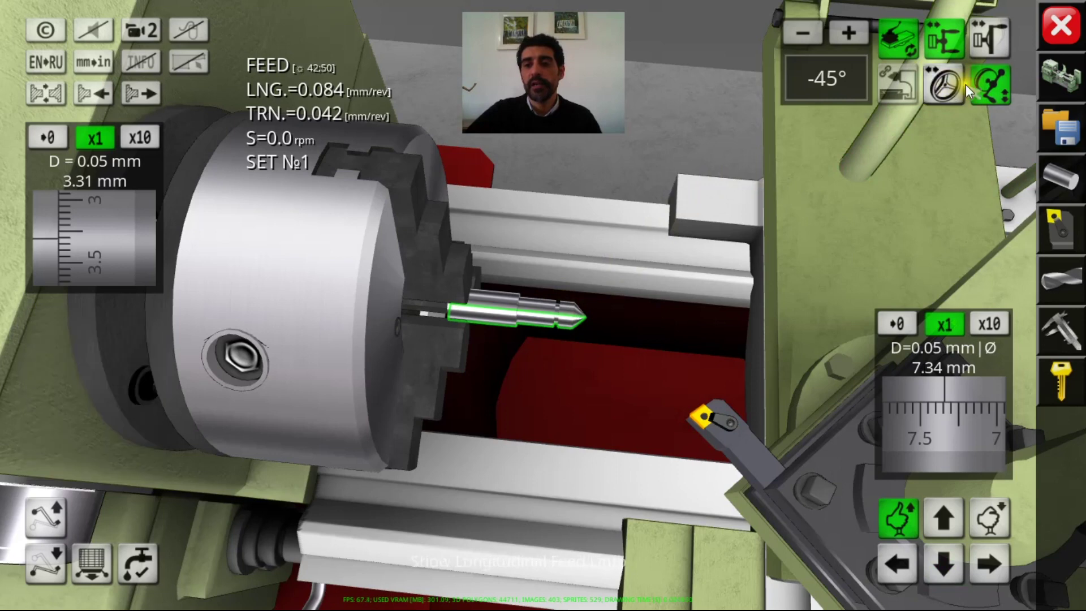
click(989, 84)
click(941, 42)
click(898, 39)
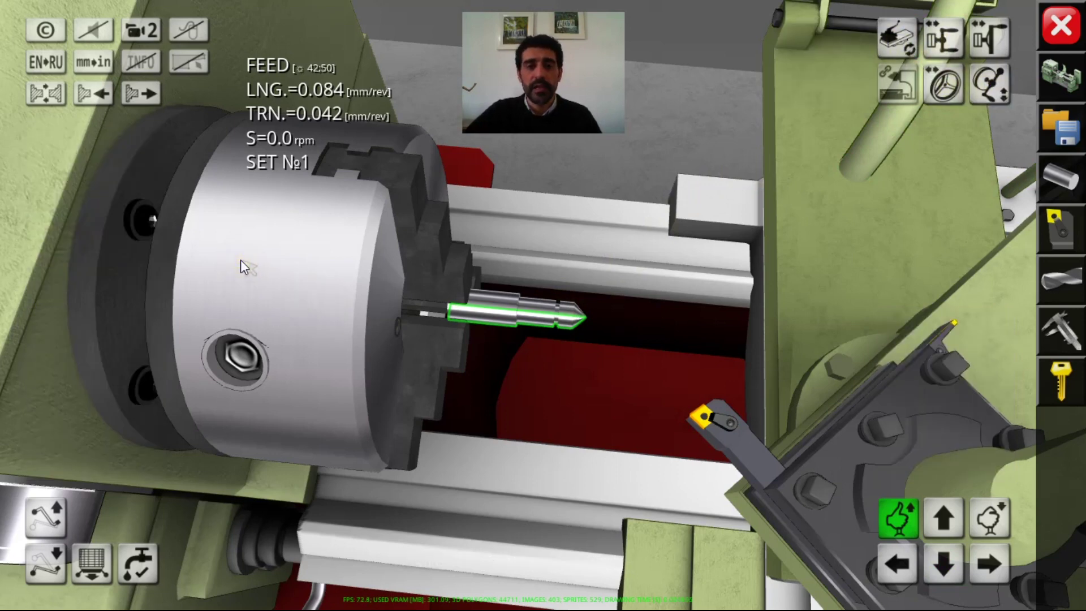
Flip the workpiece in the chuck to set-up №2 and flip it back to set-up №1.
click(42, 91)
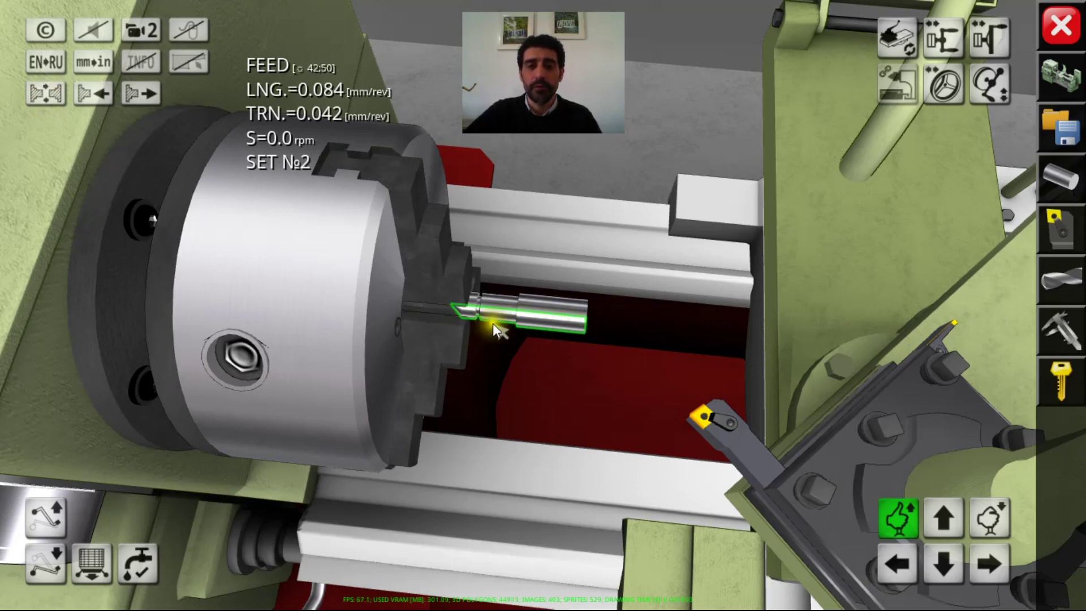
click(49, 89)
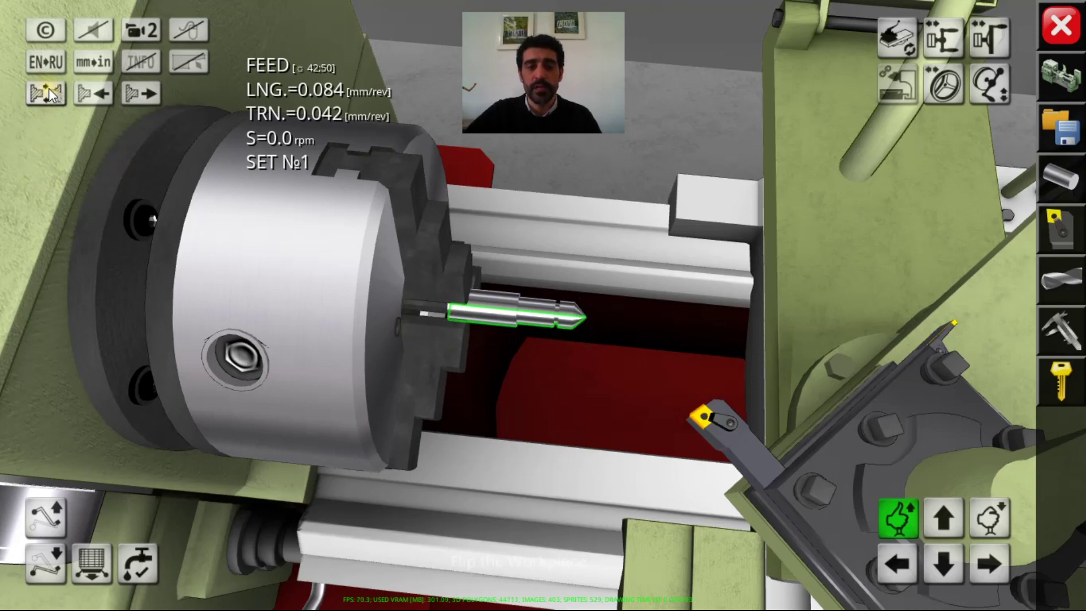
Turn on the coolant, swing the cooling tube towards the chuck, and turn the coolant off.
scroll(449, 362, down, 3)
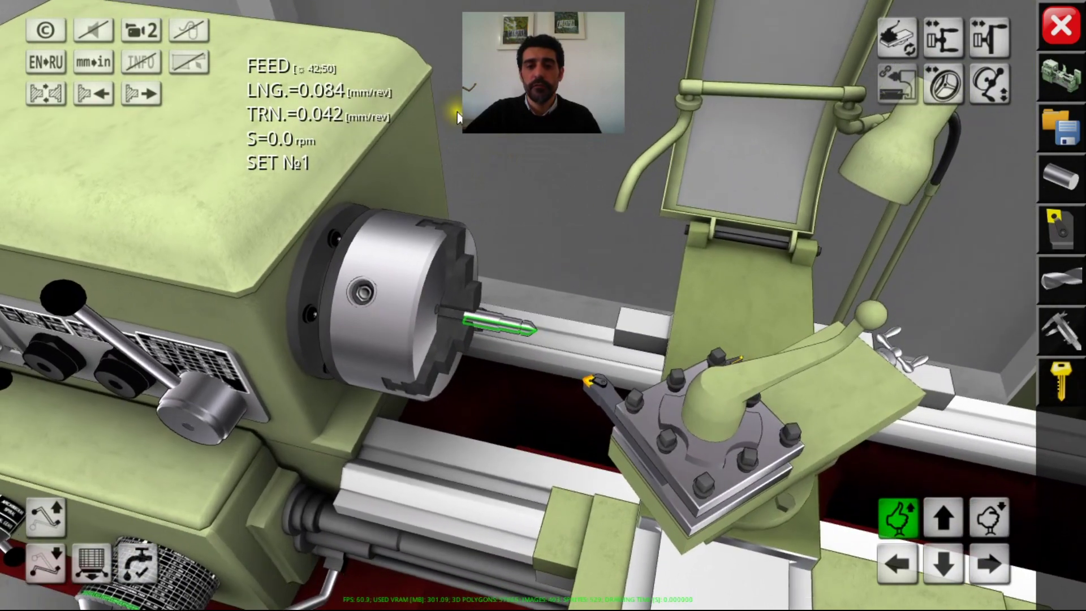
click(138, 566)
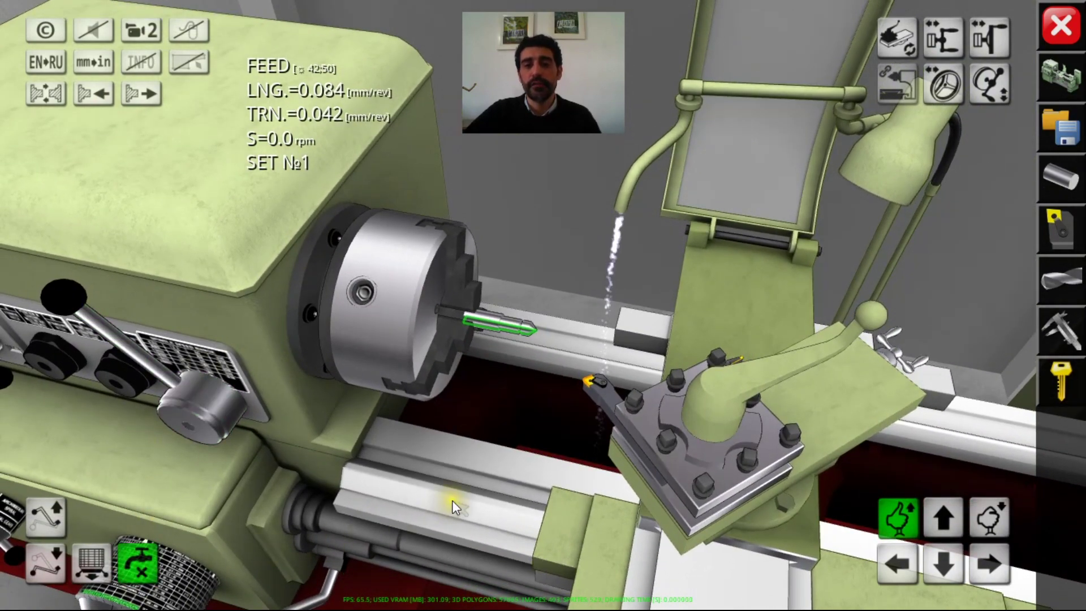
drag(654, 183, 580, 210)
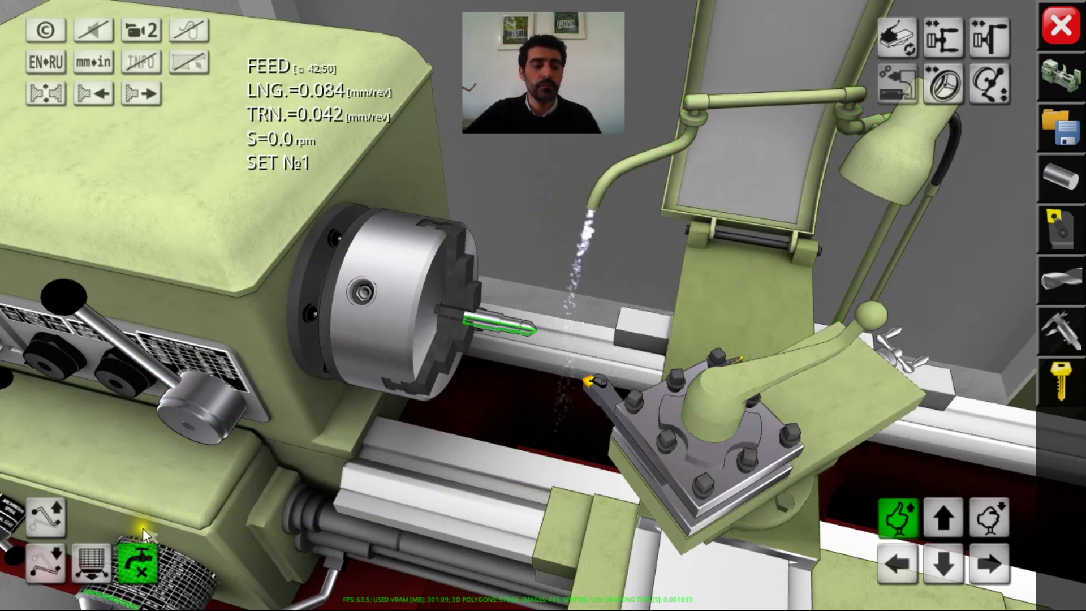
click(142, 562)
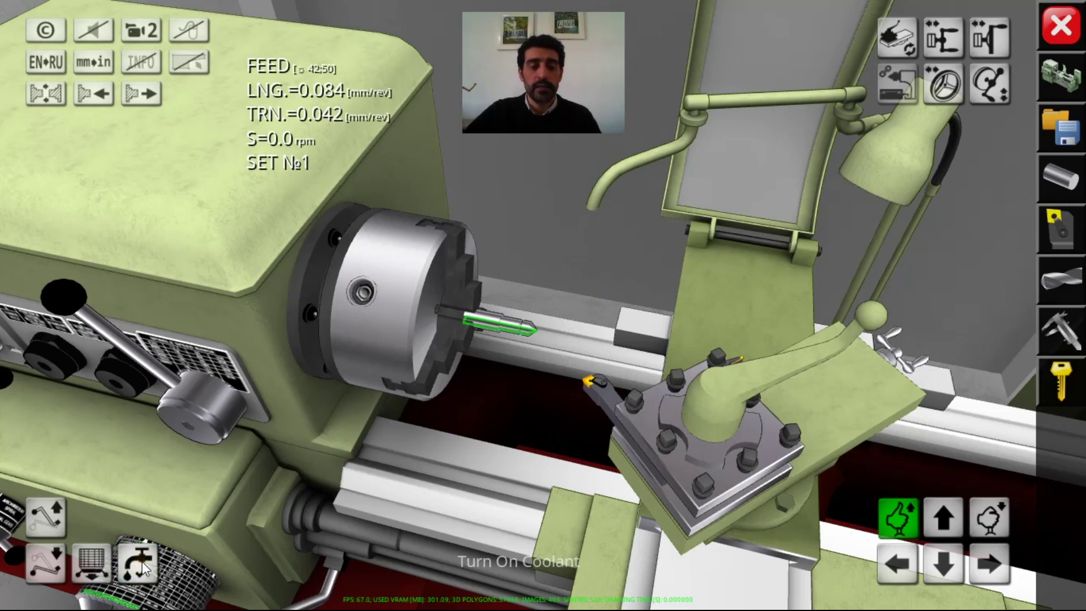